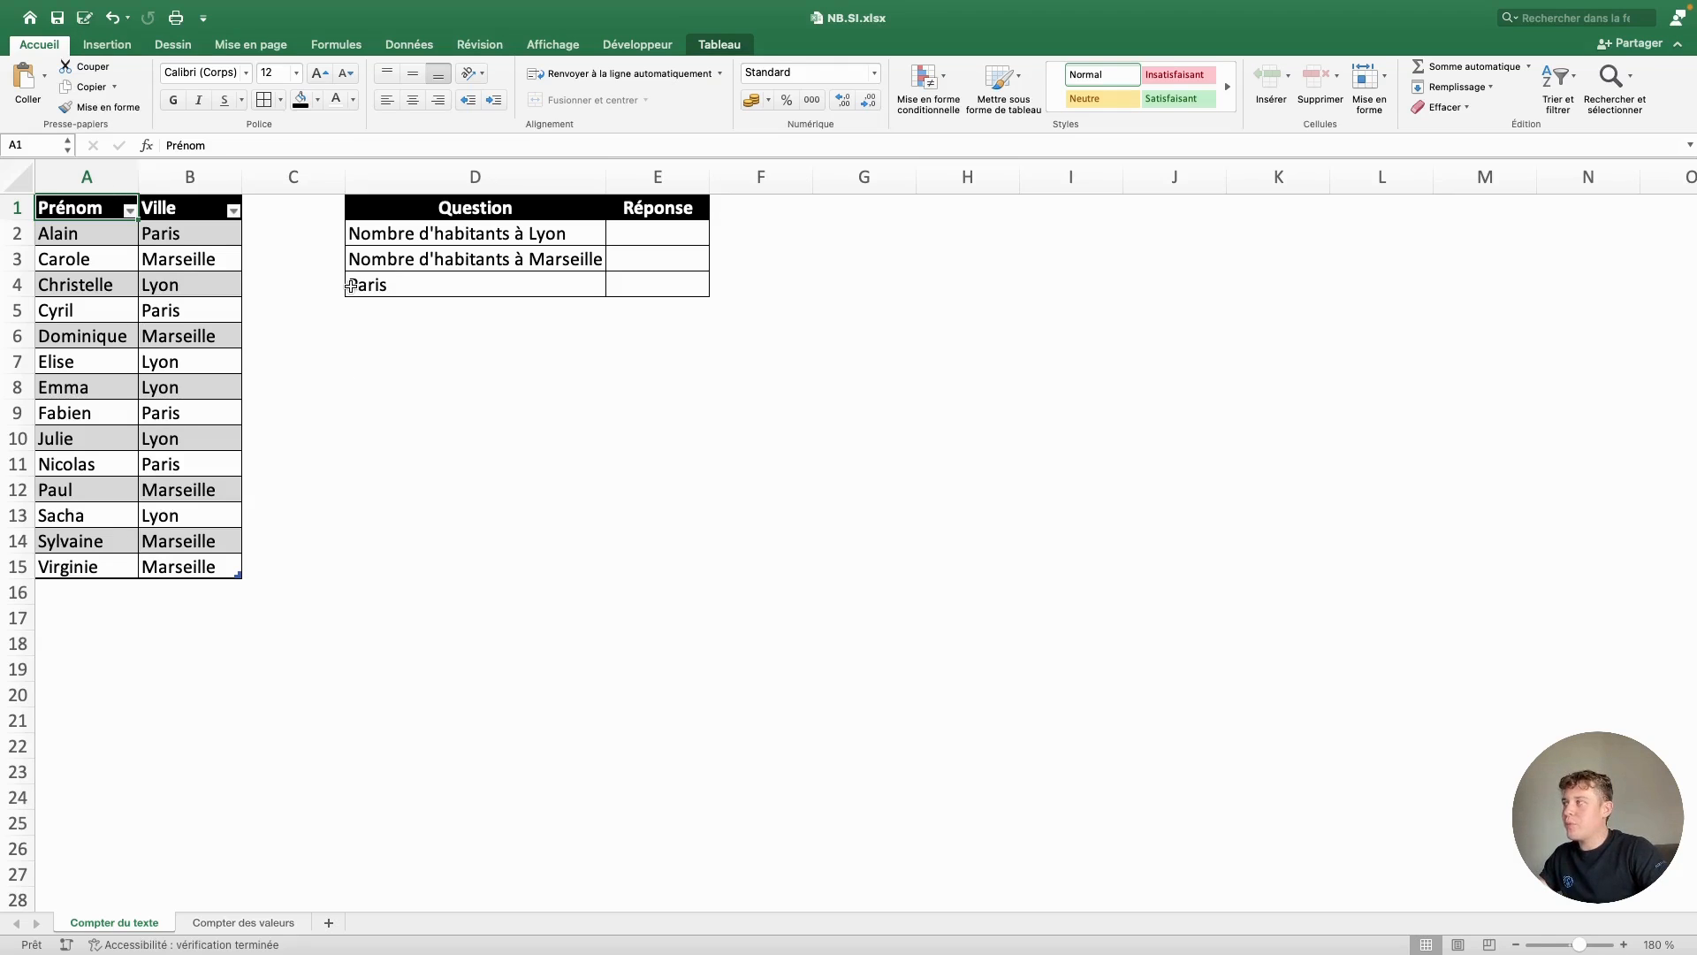
left_click(122, 235)
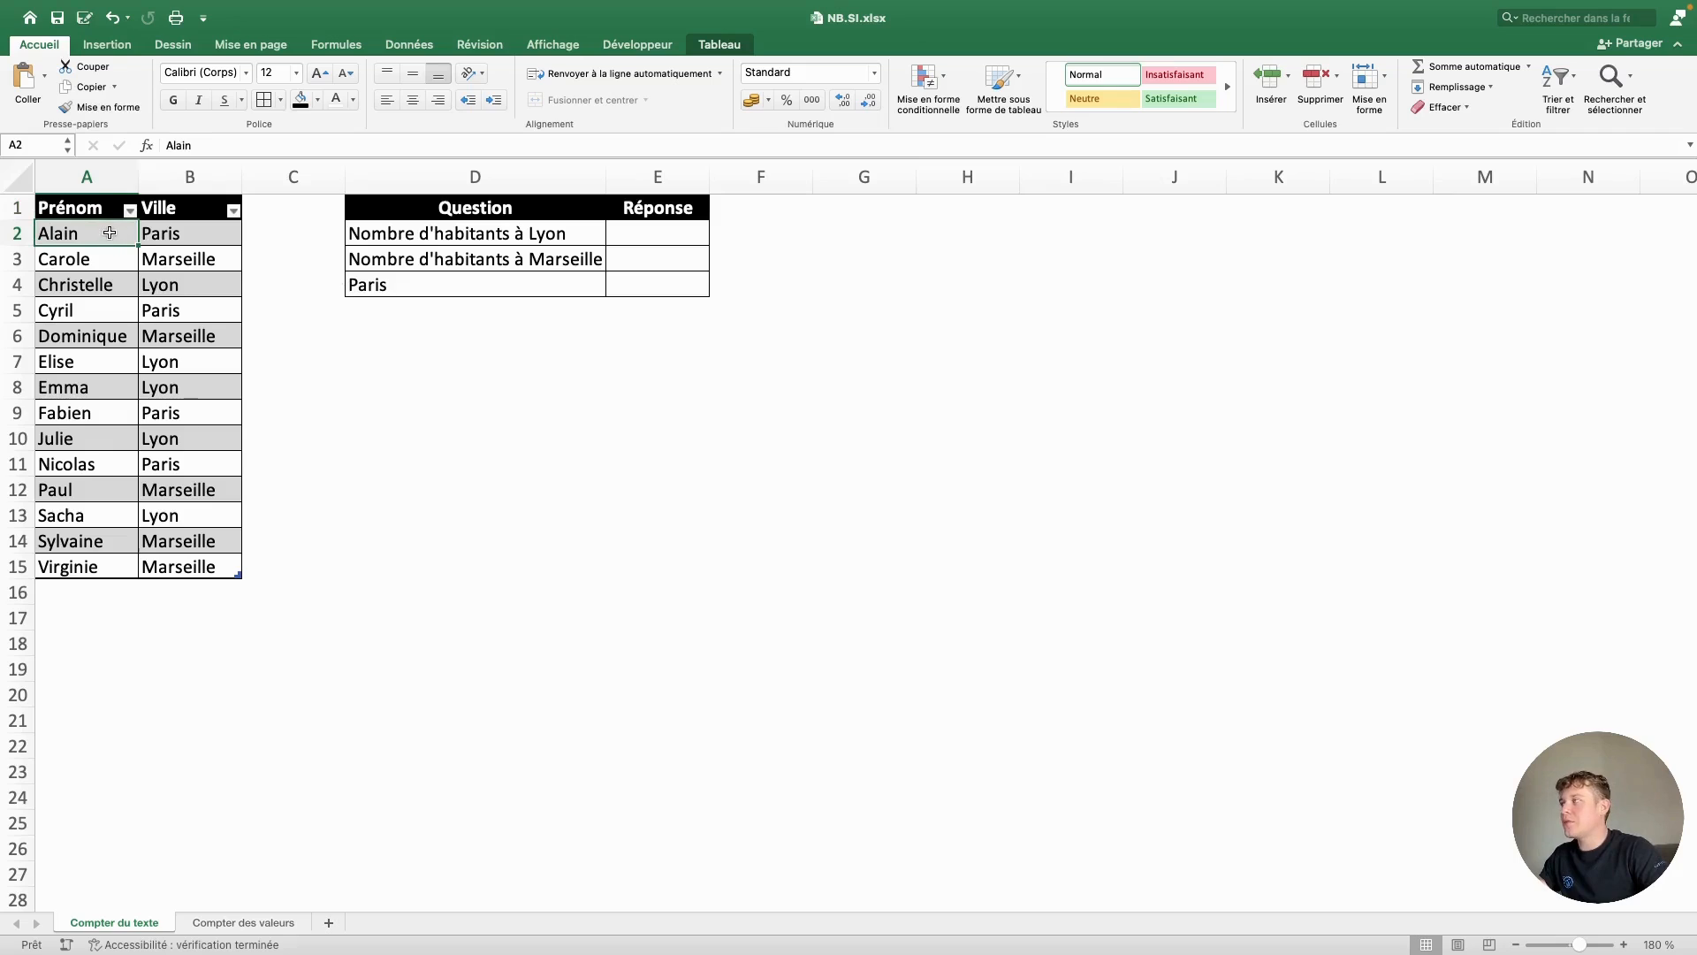
left_click(185, 237)
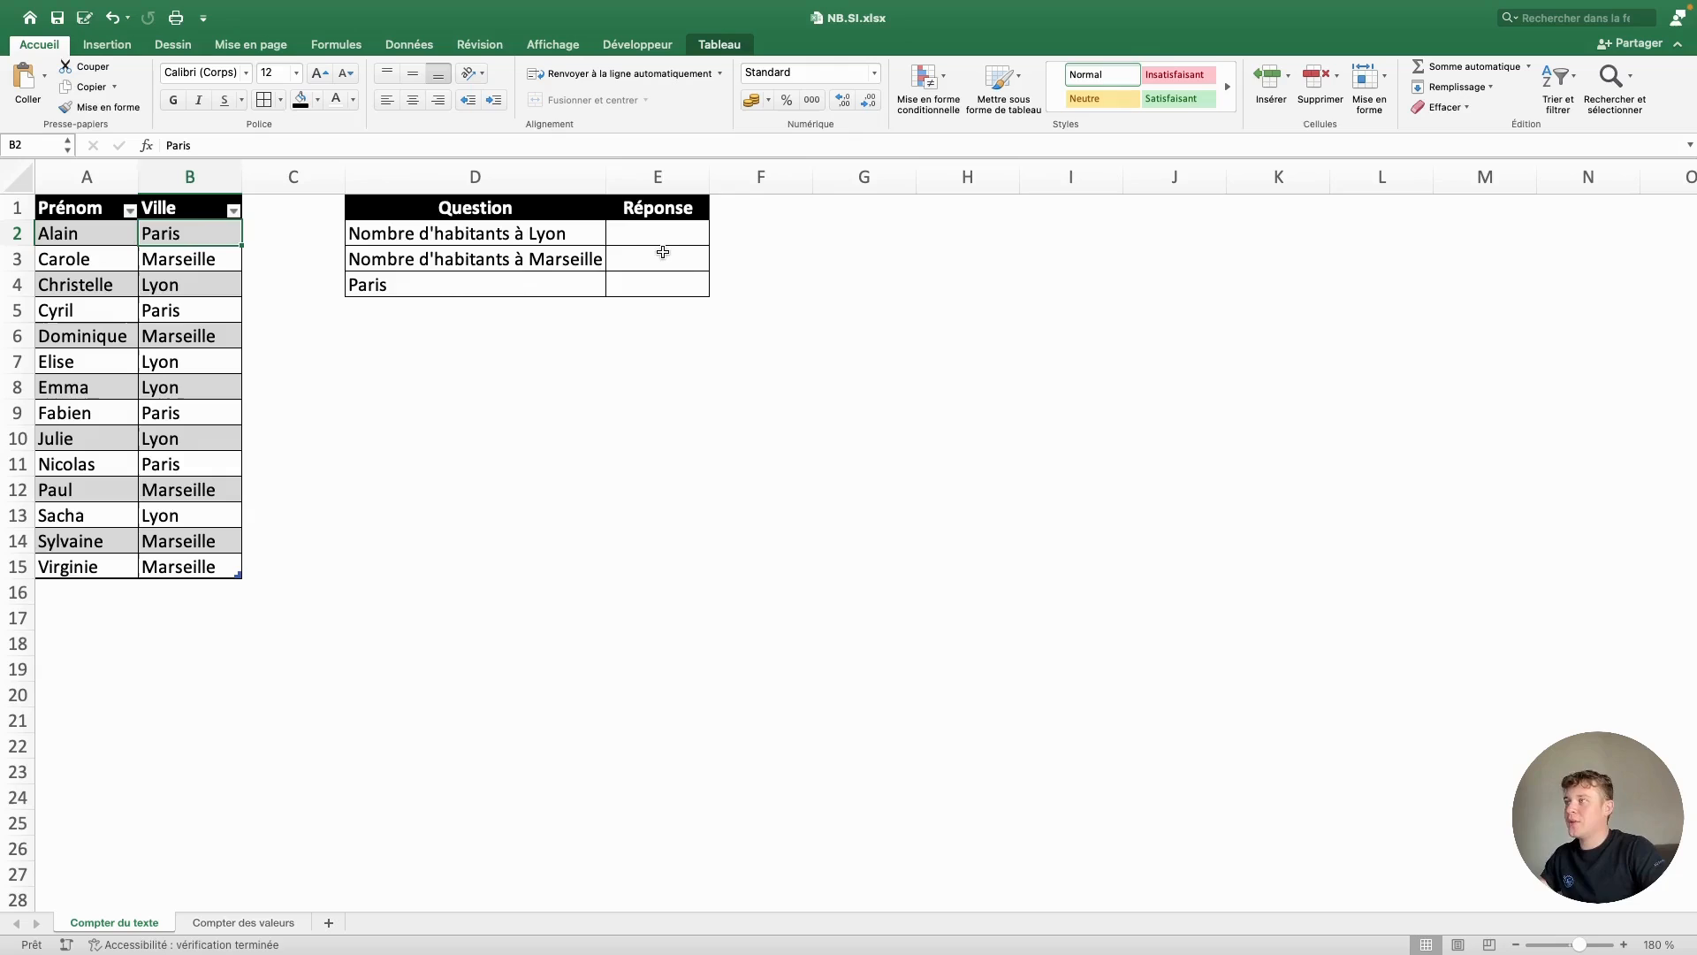
left_click(665, 237)
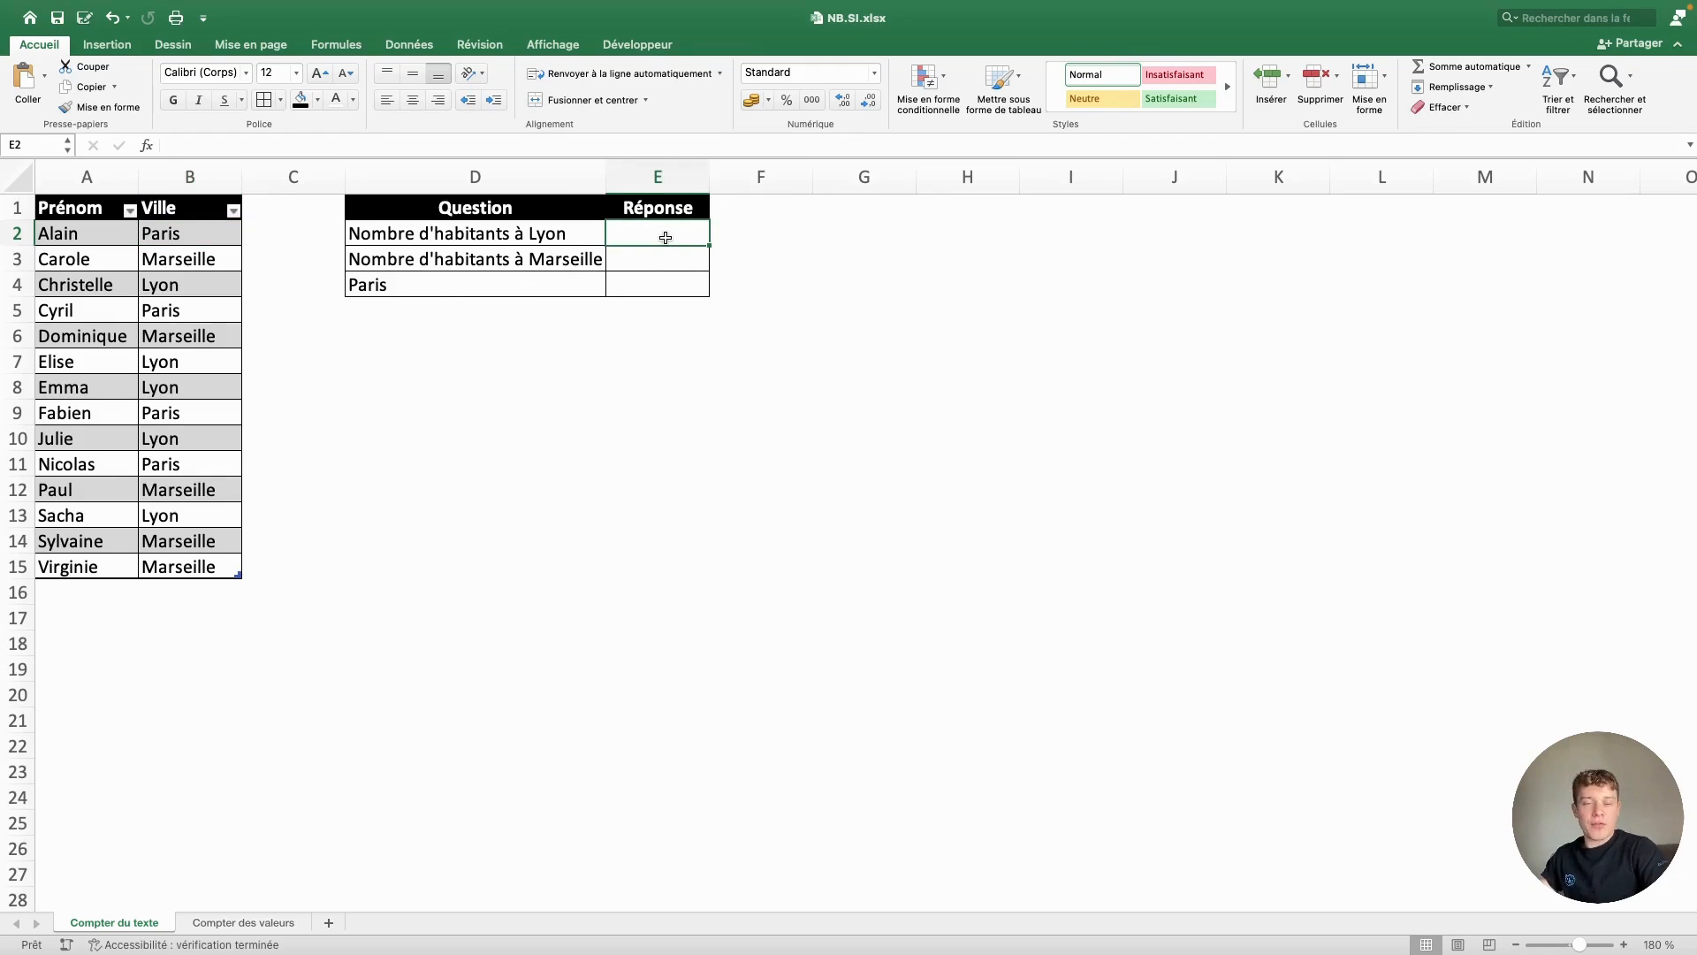
left_click(180, 202)
left_click(180, 201)
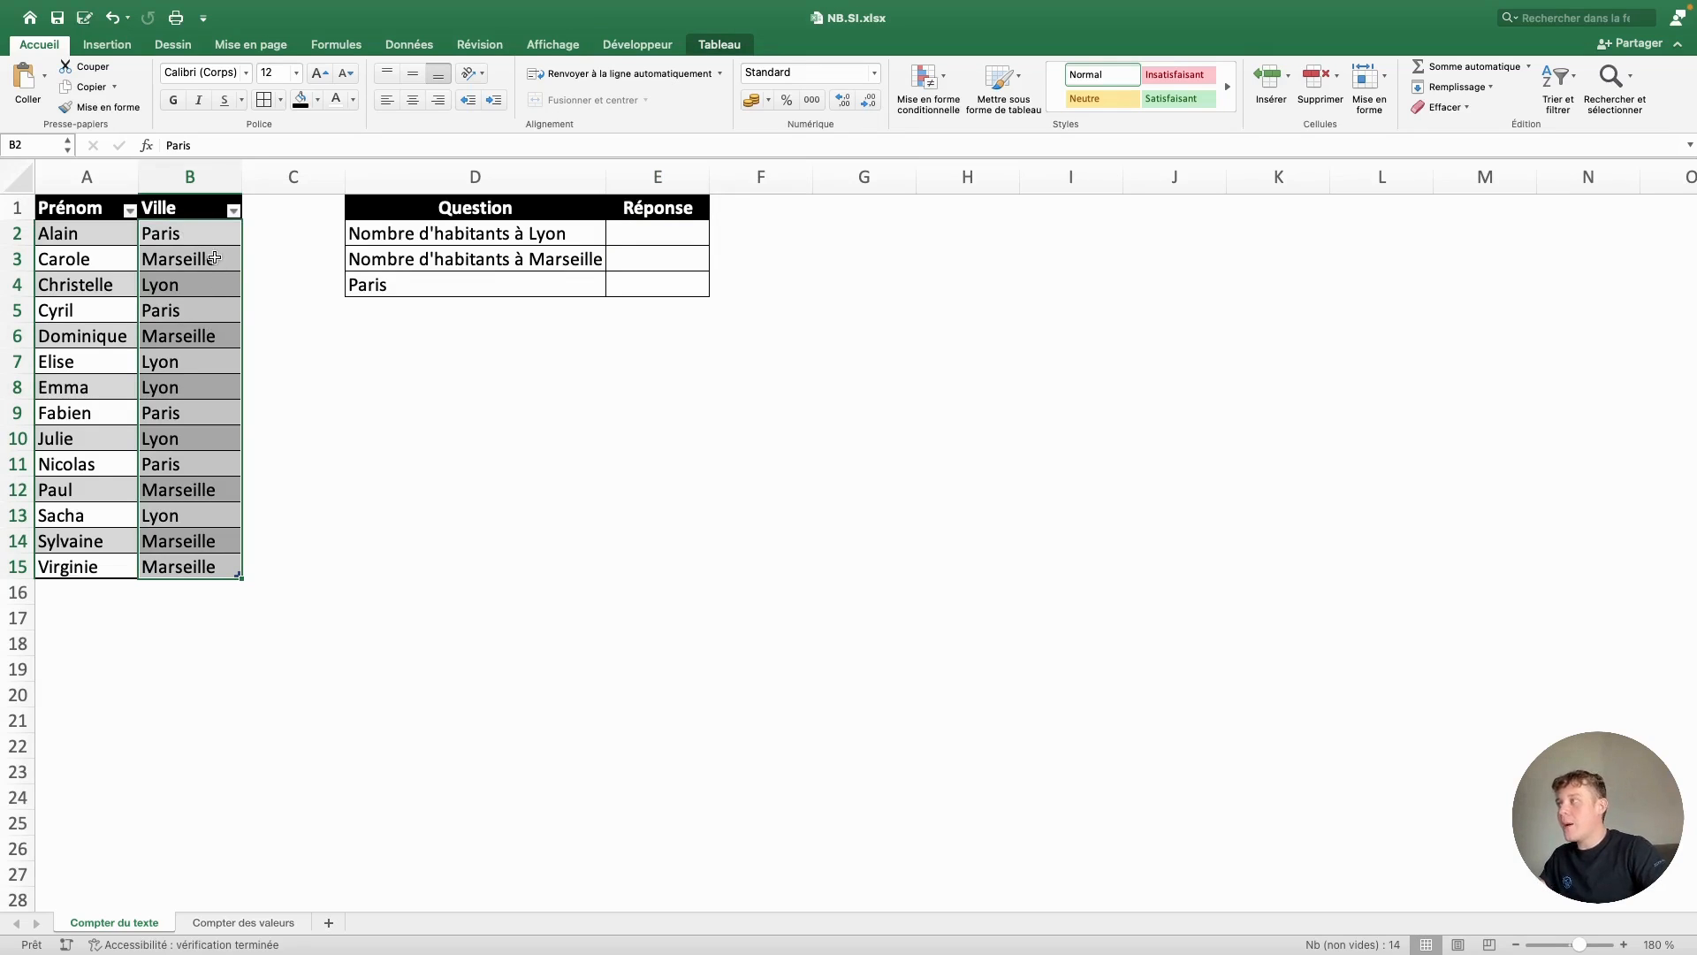
- Count the Lyon residents in E2 with the formula =NB.SI(Tableau1[Ville];"Lyon")
left_click(643, 234)
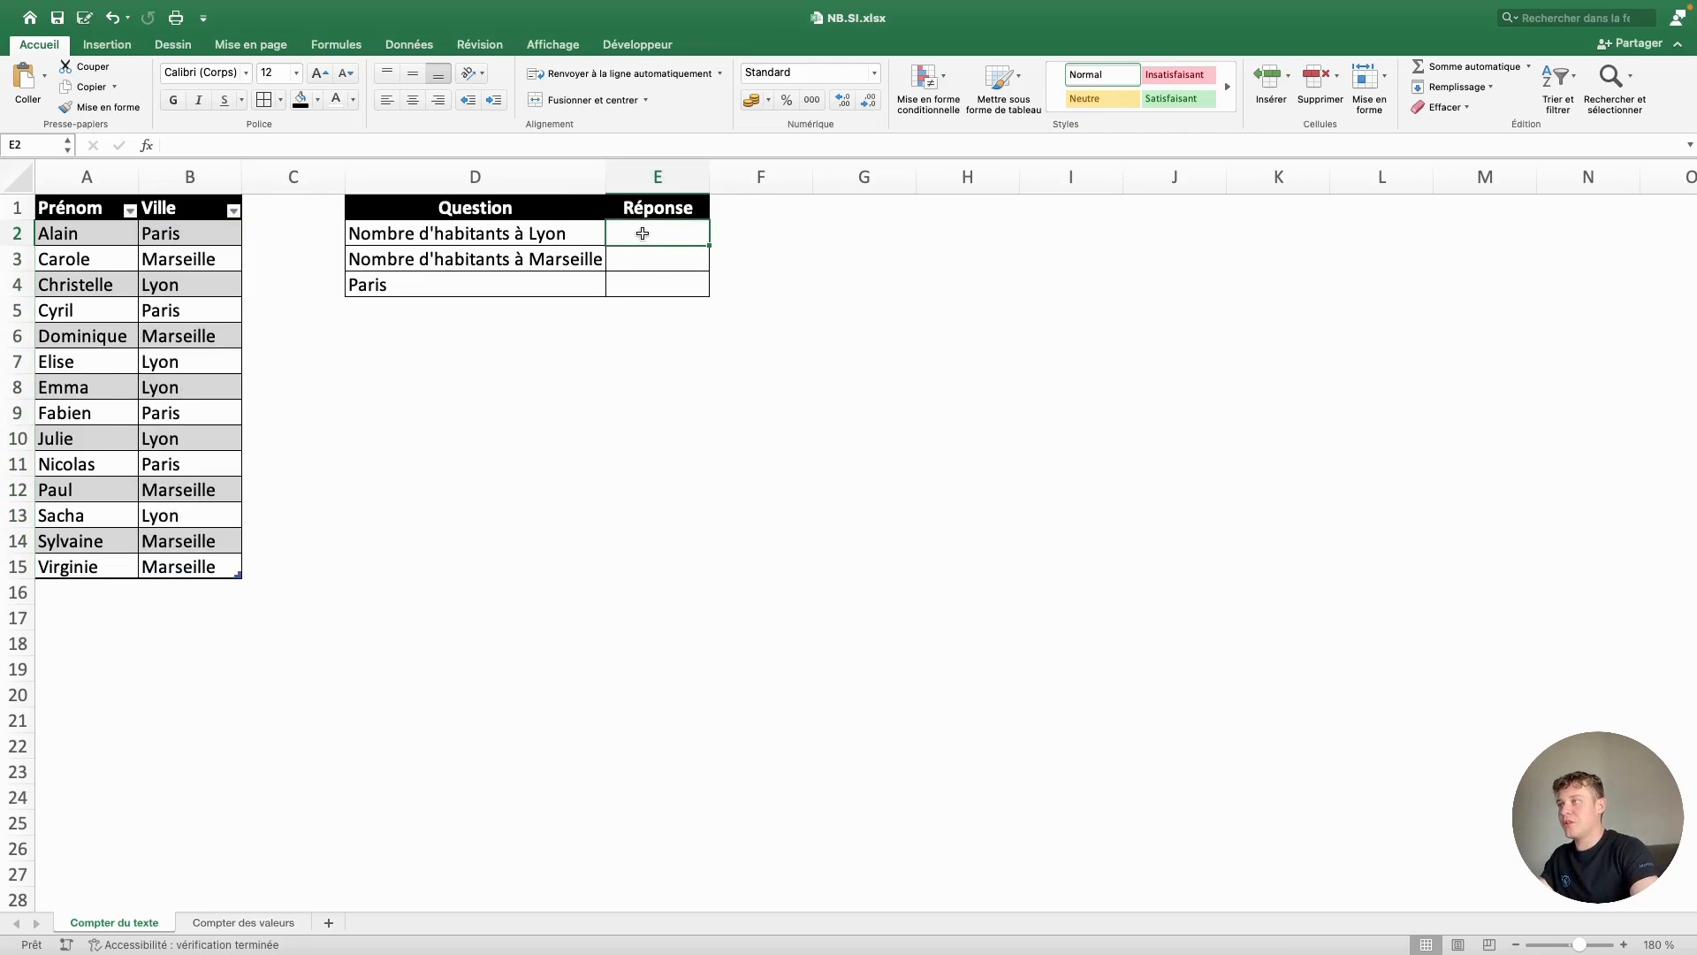
type("=")
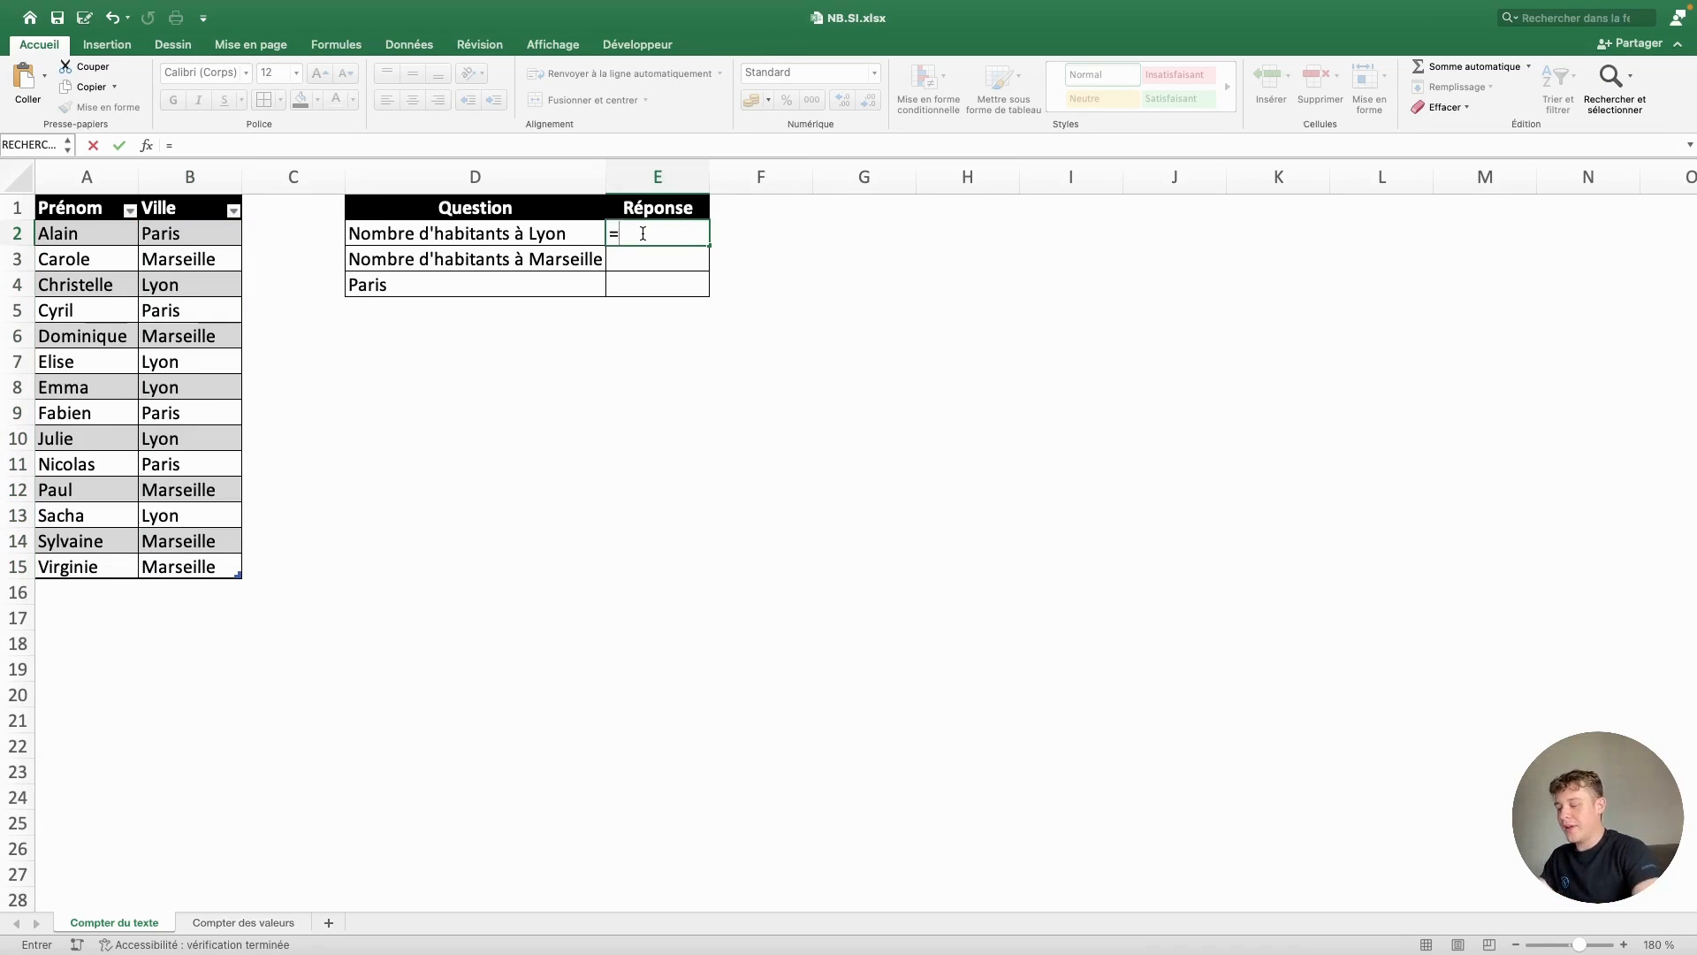
type("nb.s")
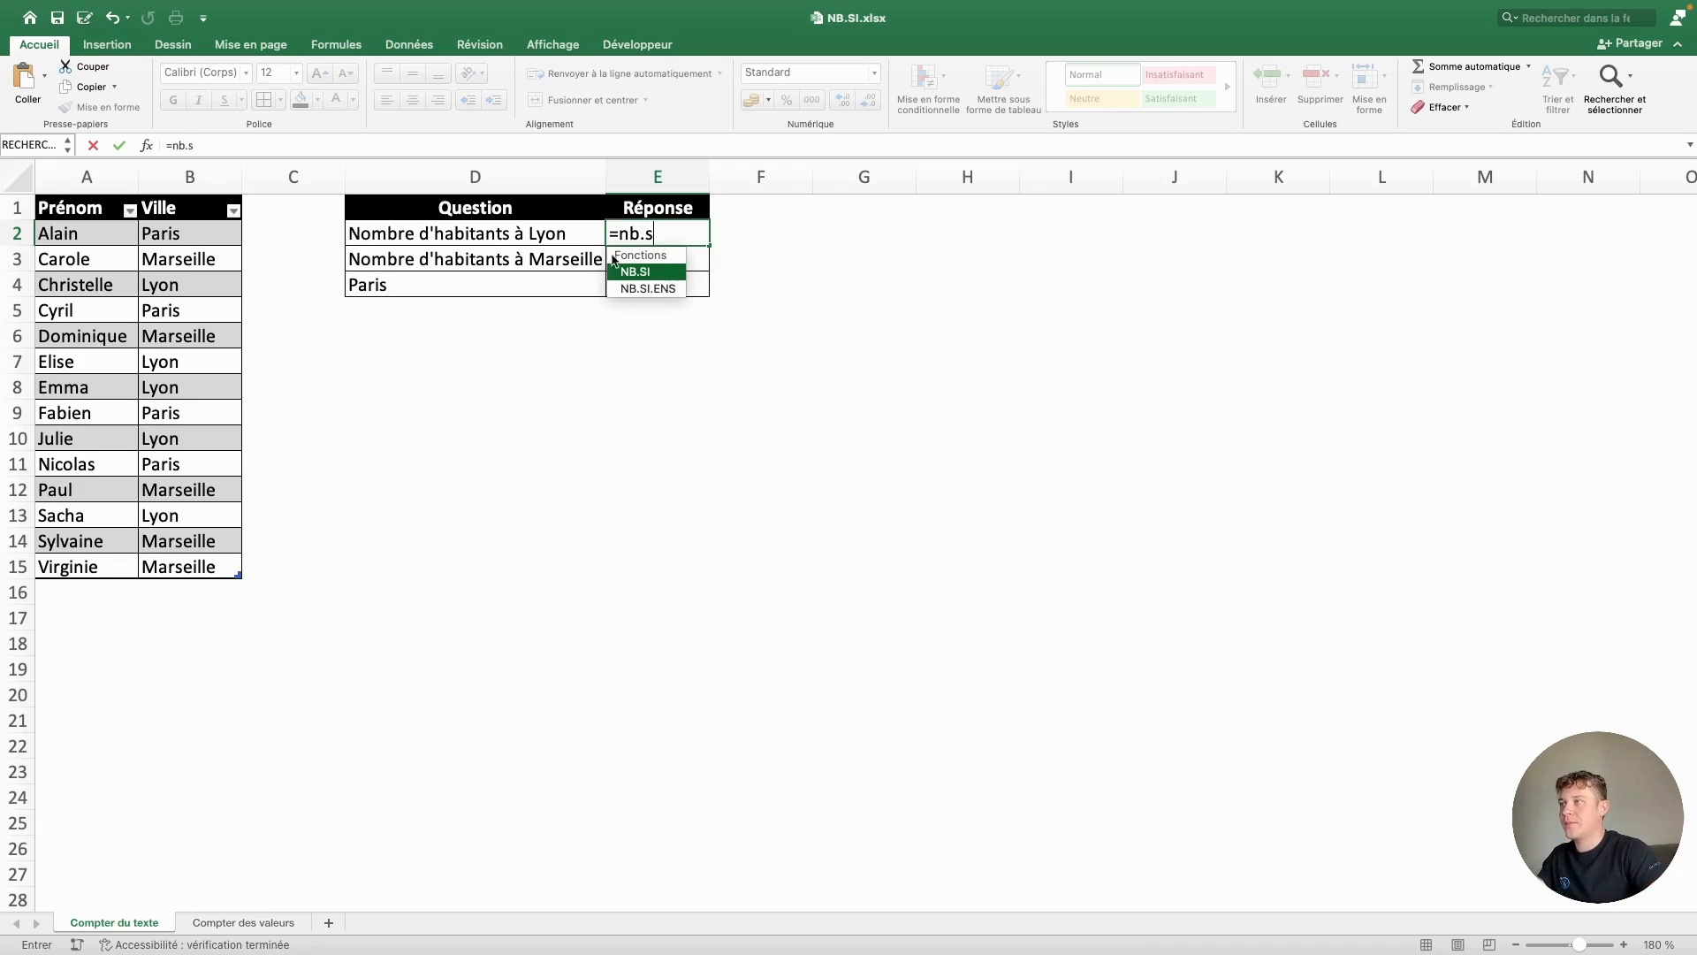
double_click(631, 272)
left_click(271, 144)
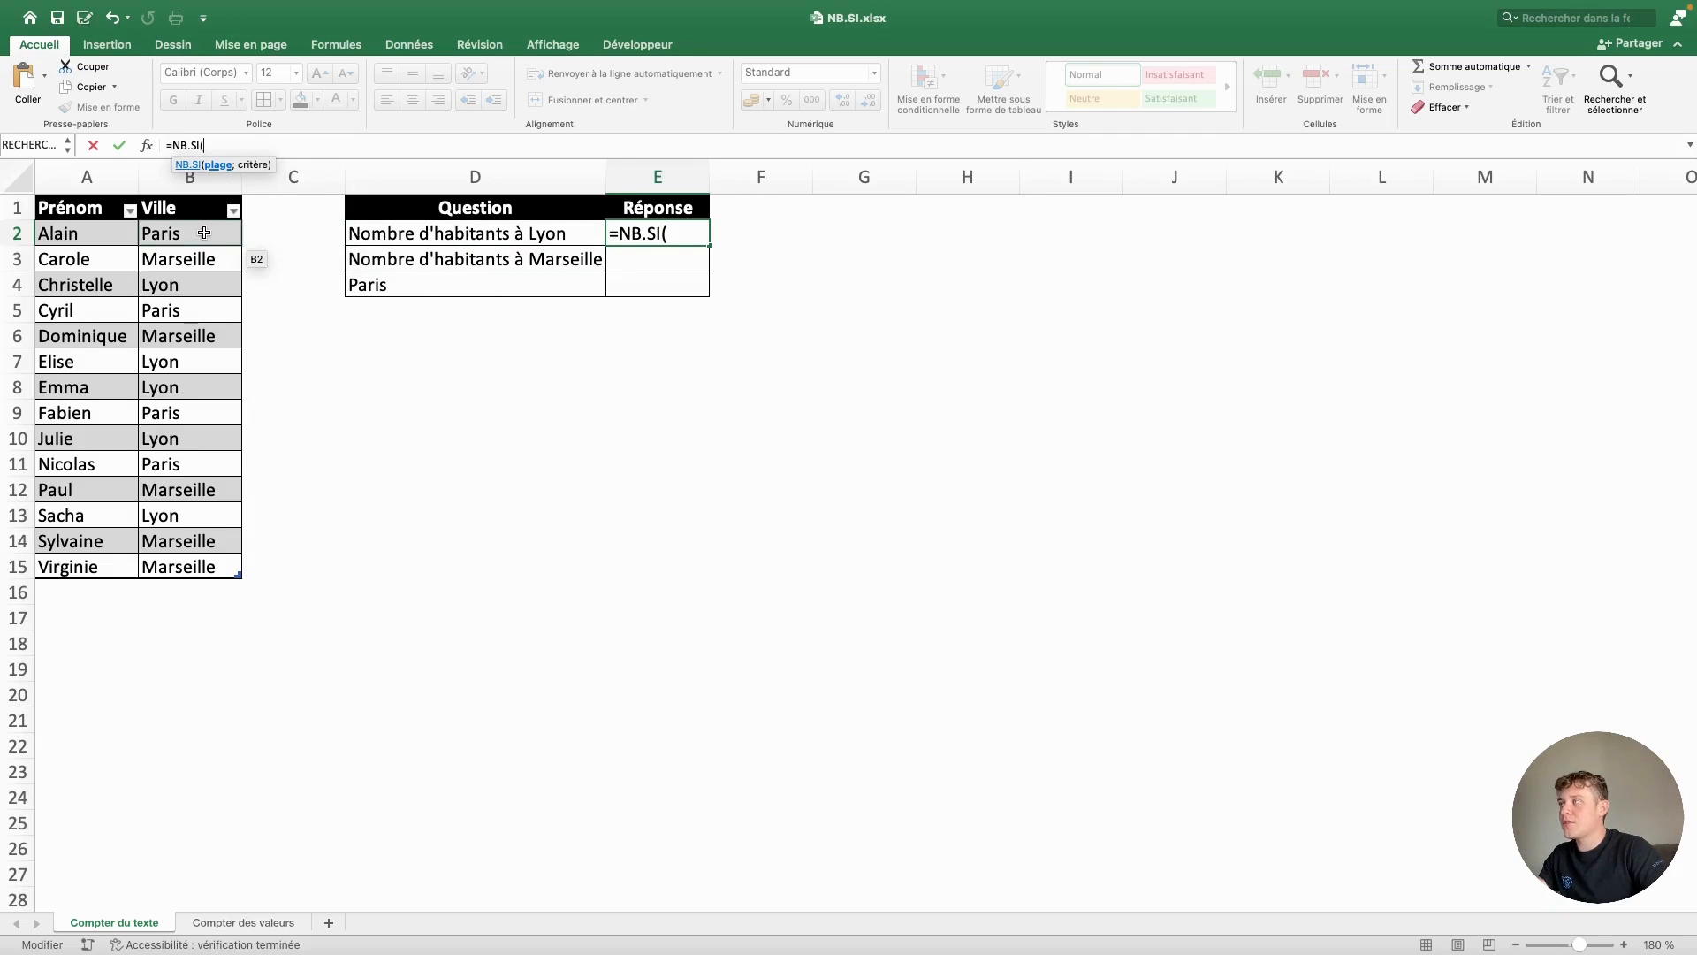
left_click_drag(201, 232, 203, 566)
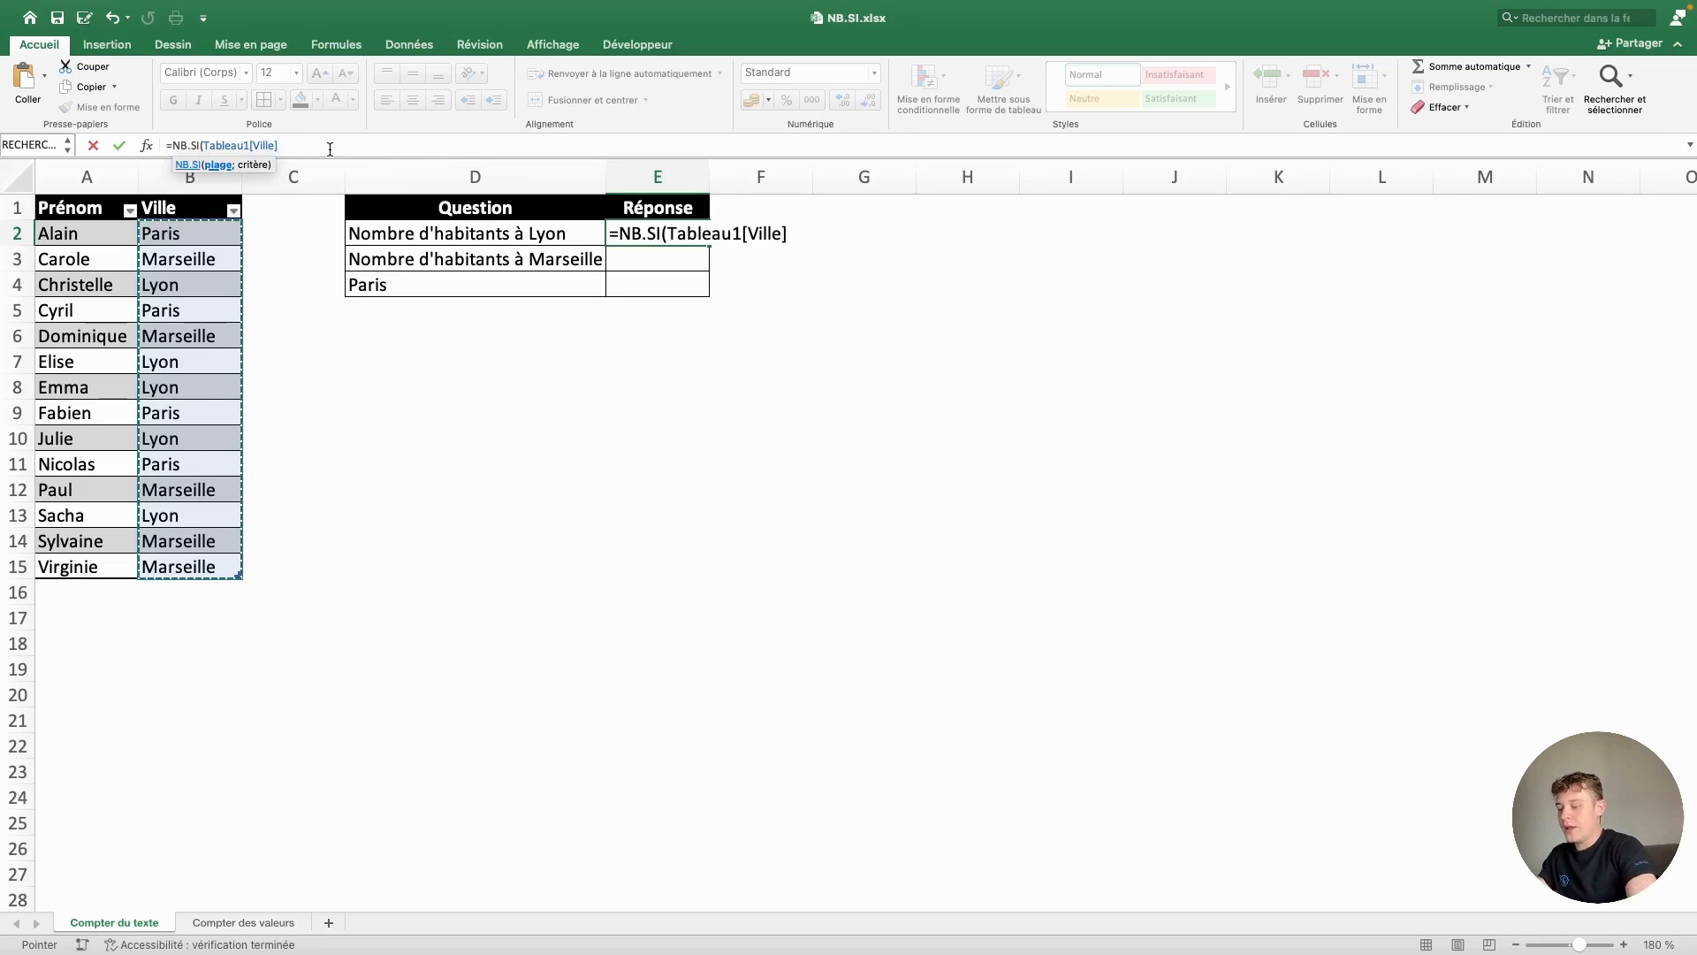
type(";")
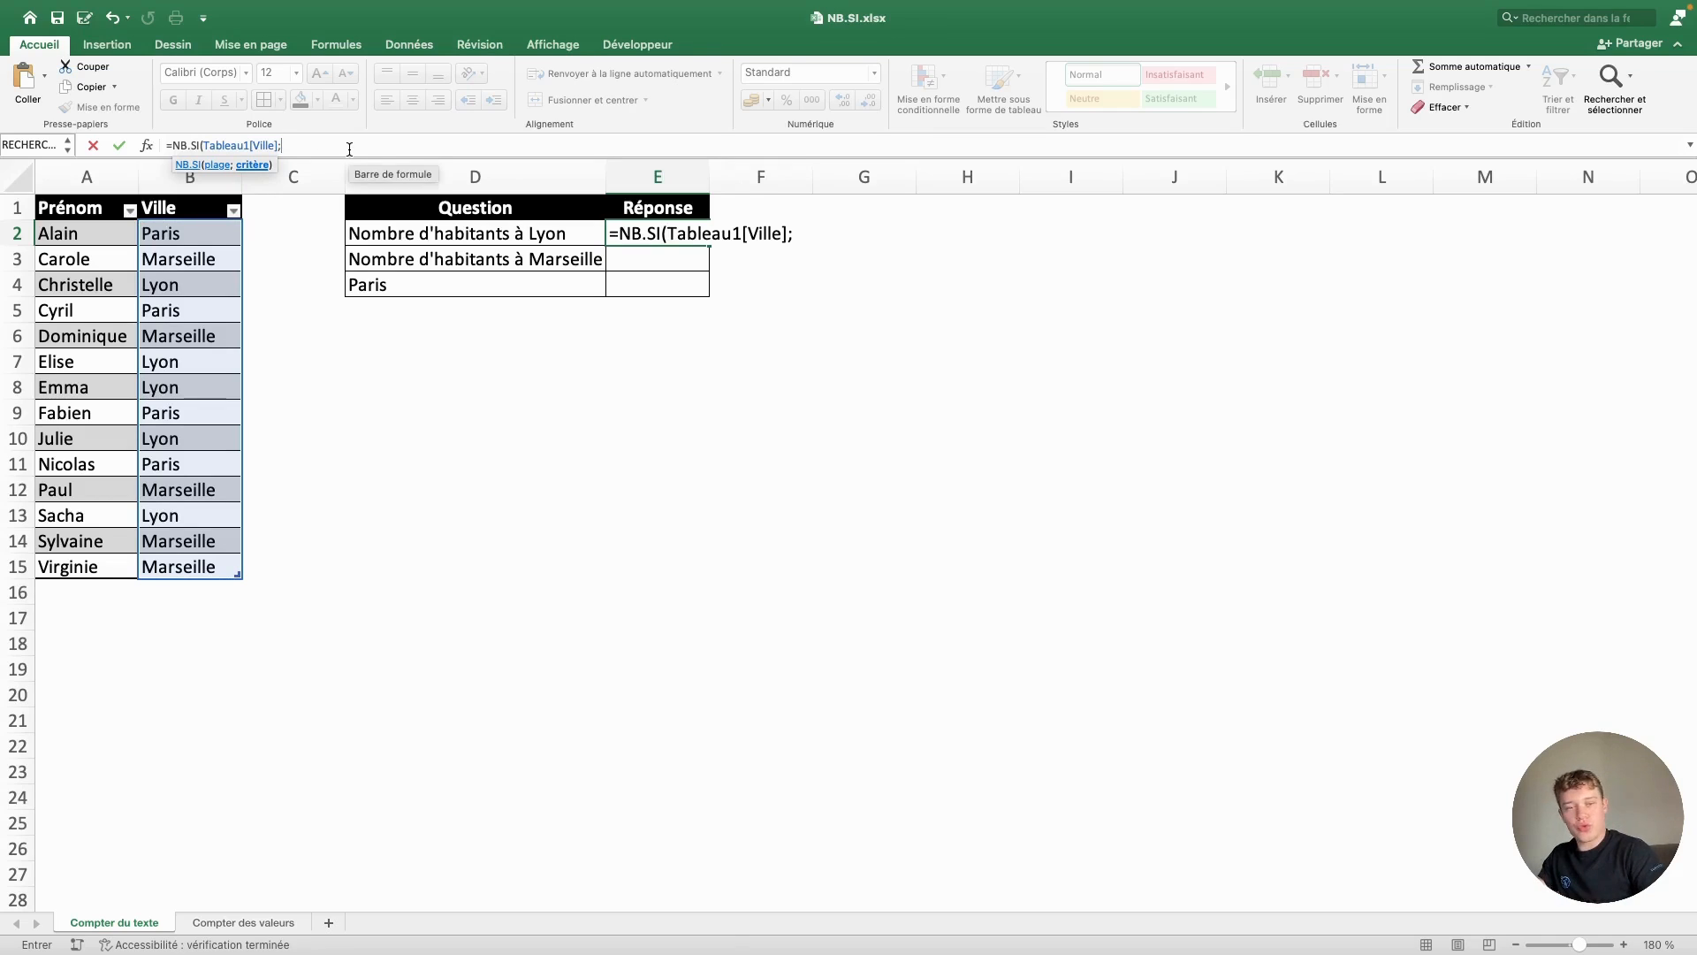
type("\"")
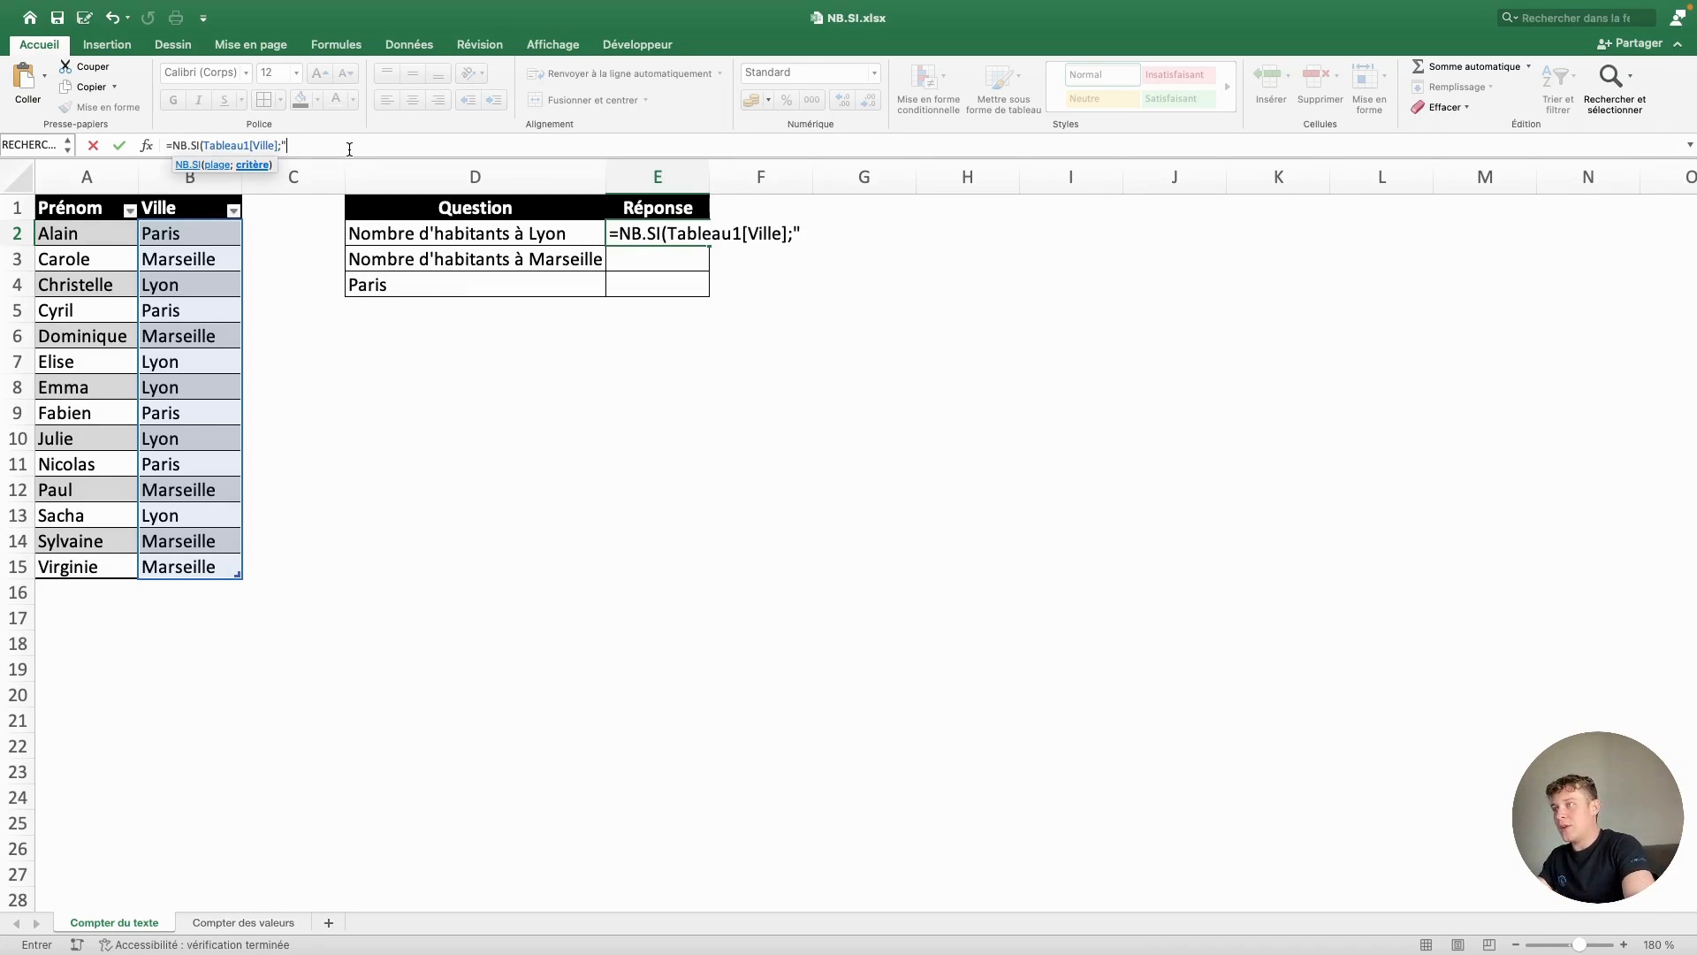
type("yon")
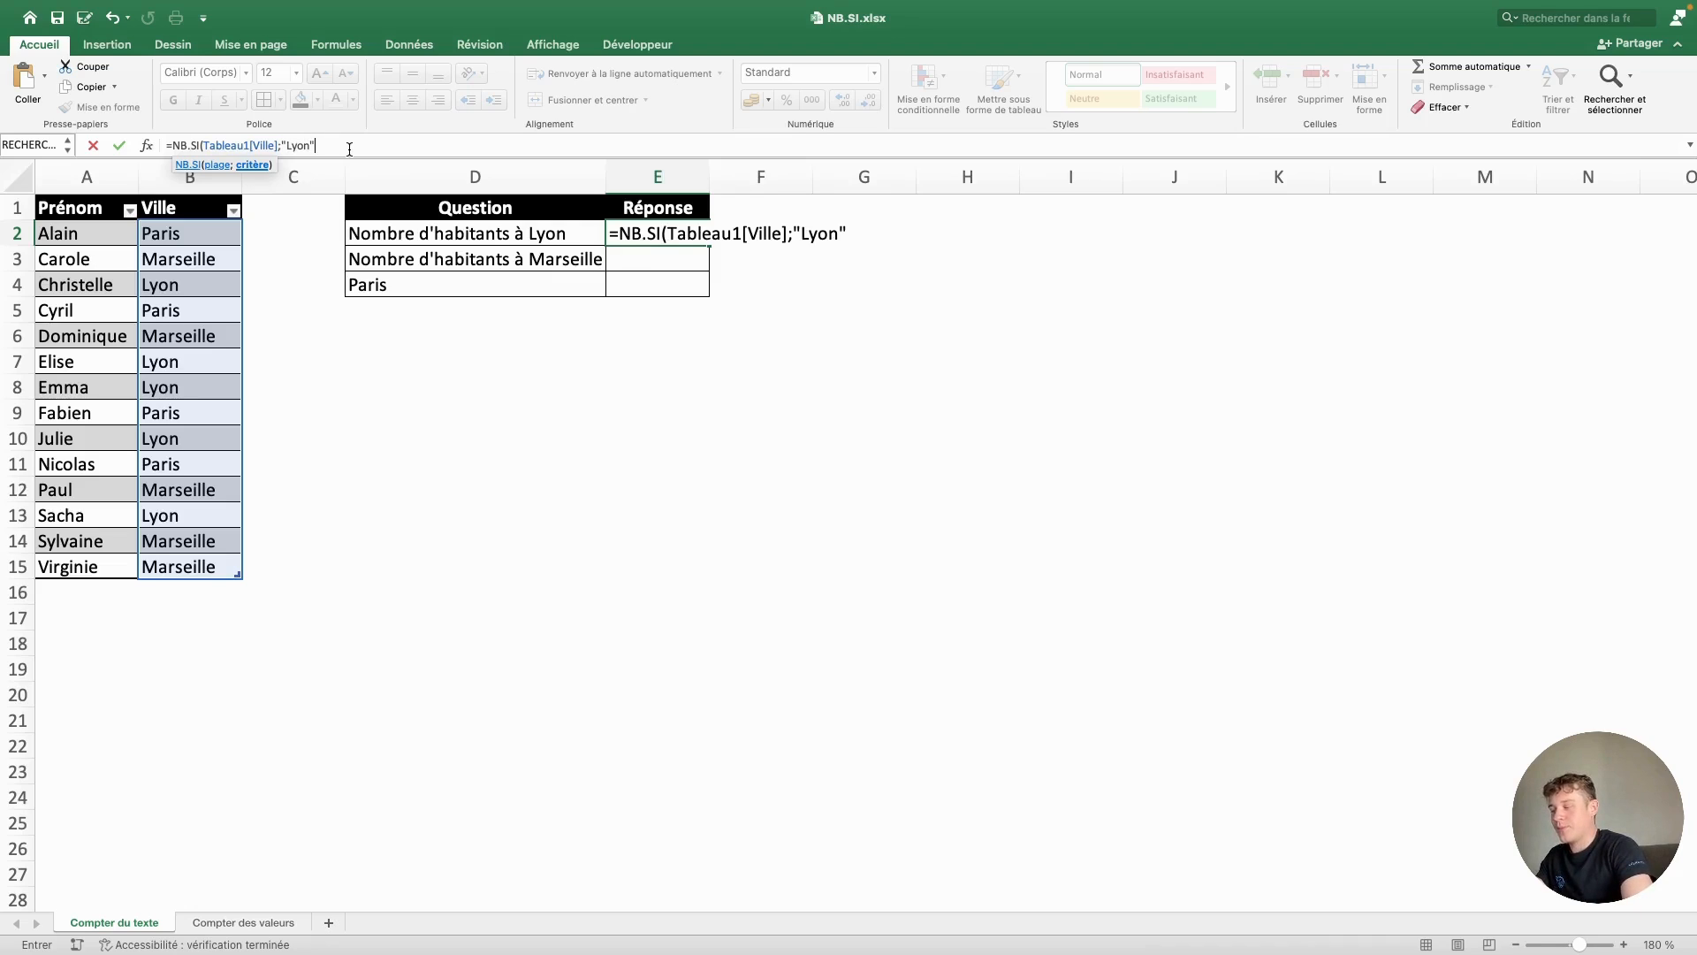
type("\")")
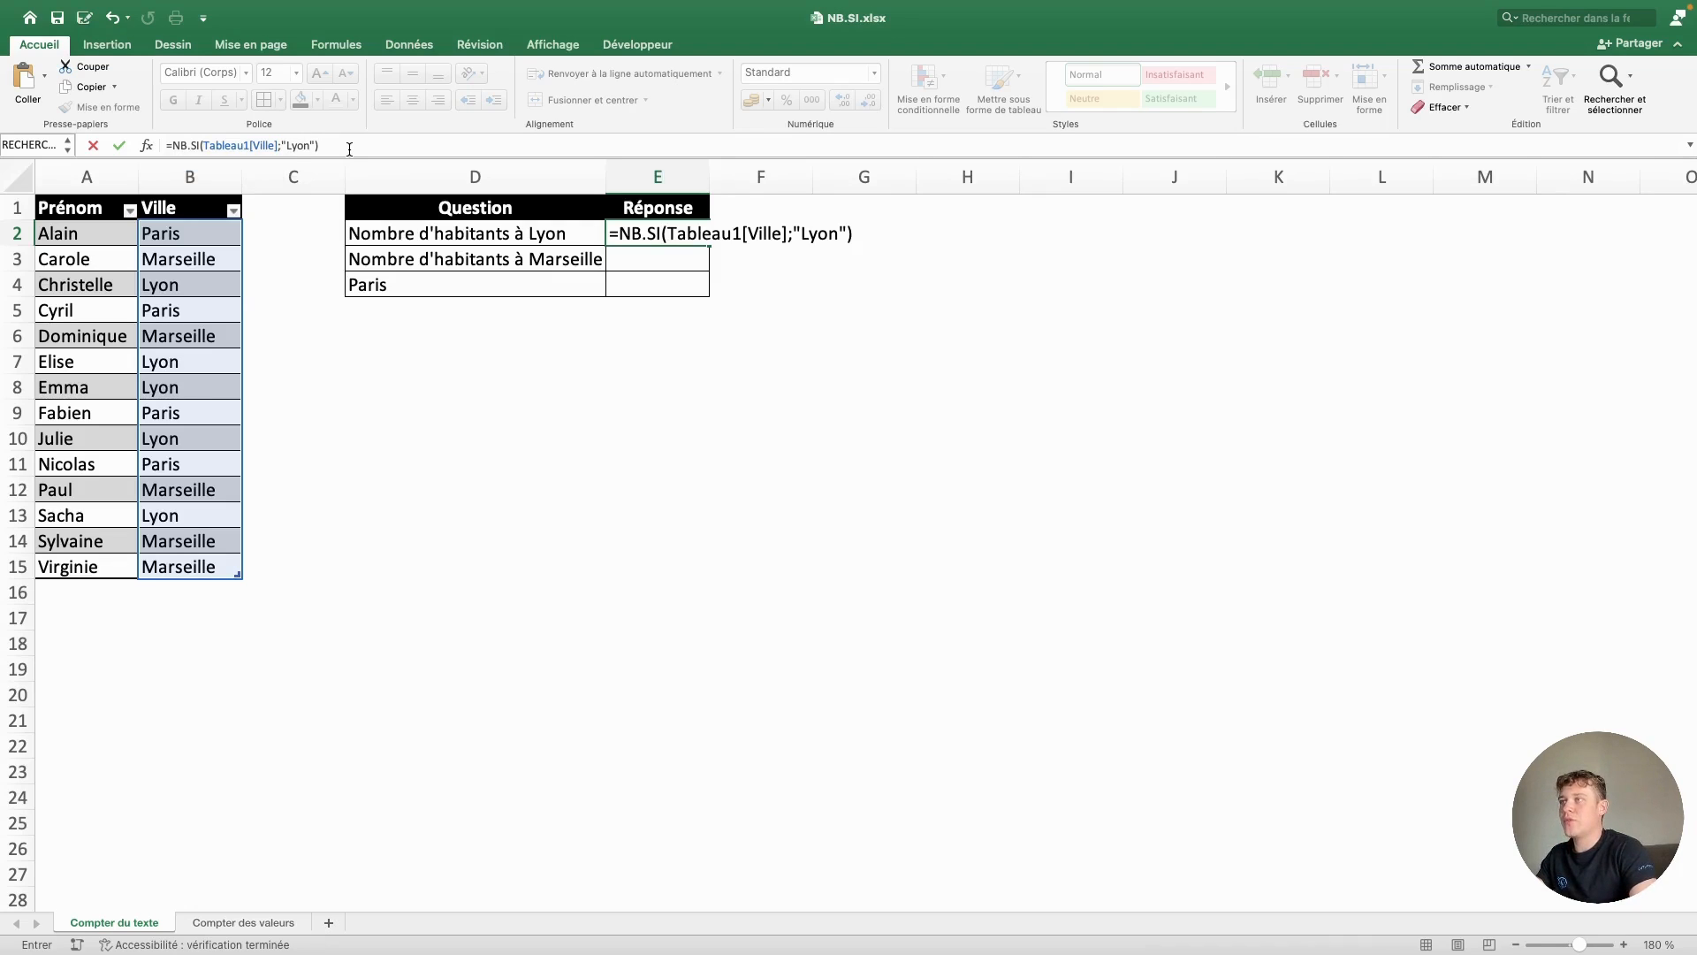
key("Return")
- Check the Lyon count in E2 by selecting every Lyon entry in the Ville column together
left_click(660, 232)
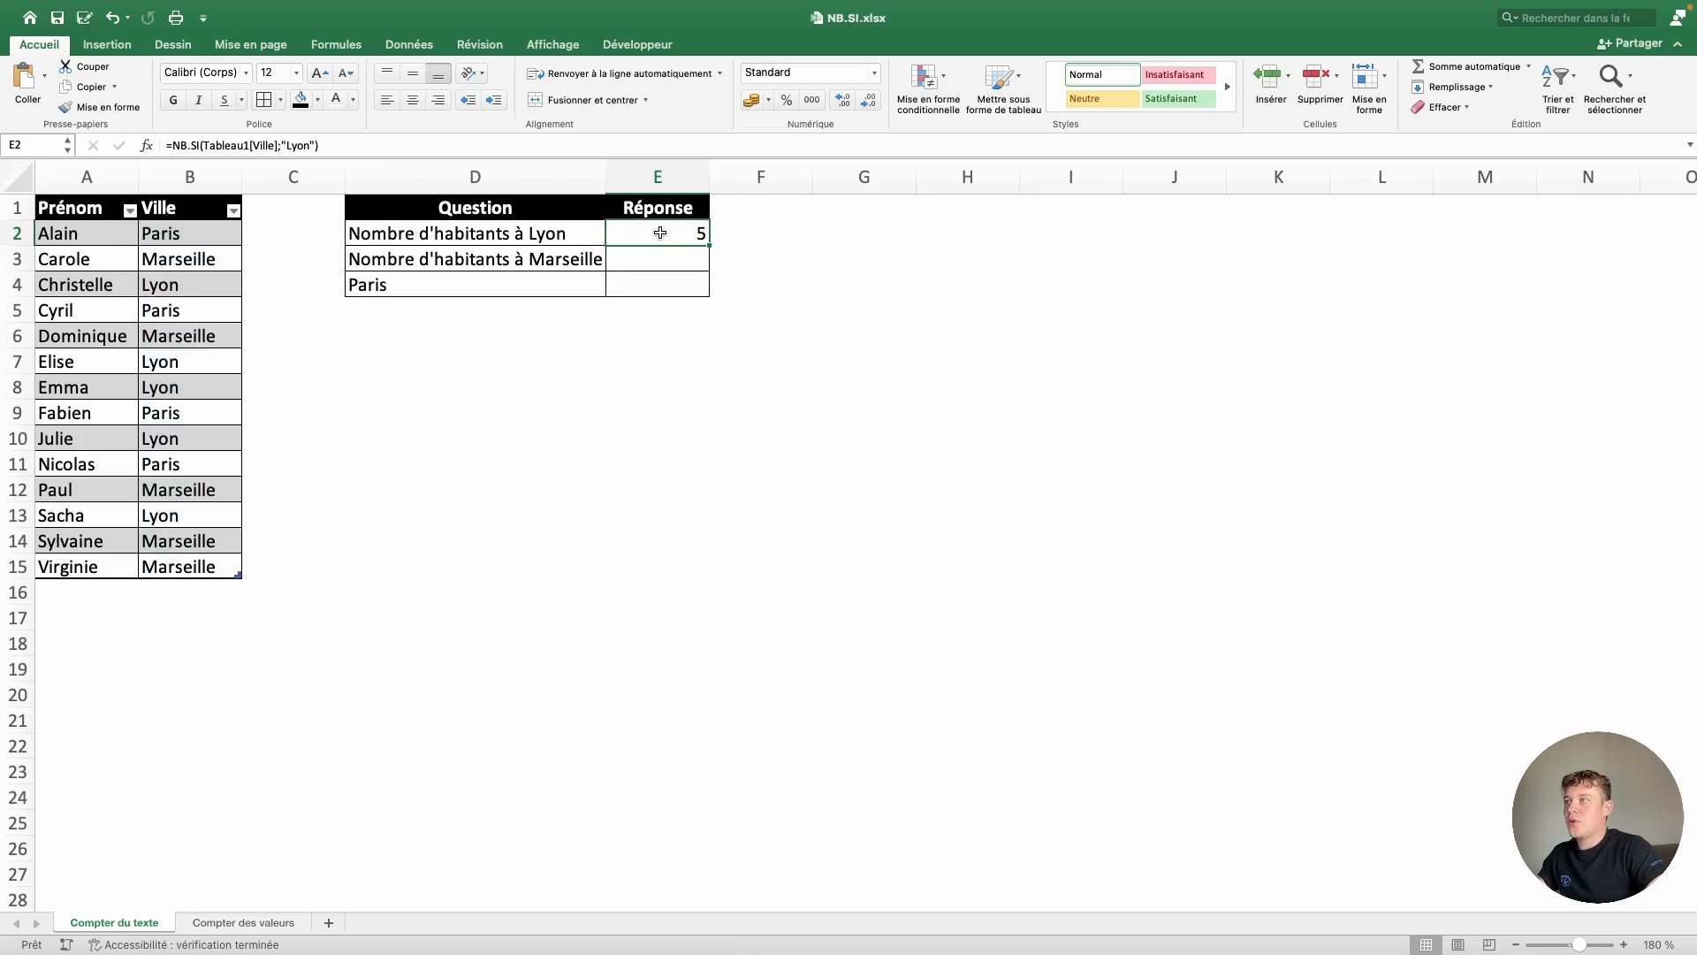
left_click(215, 305)
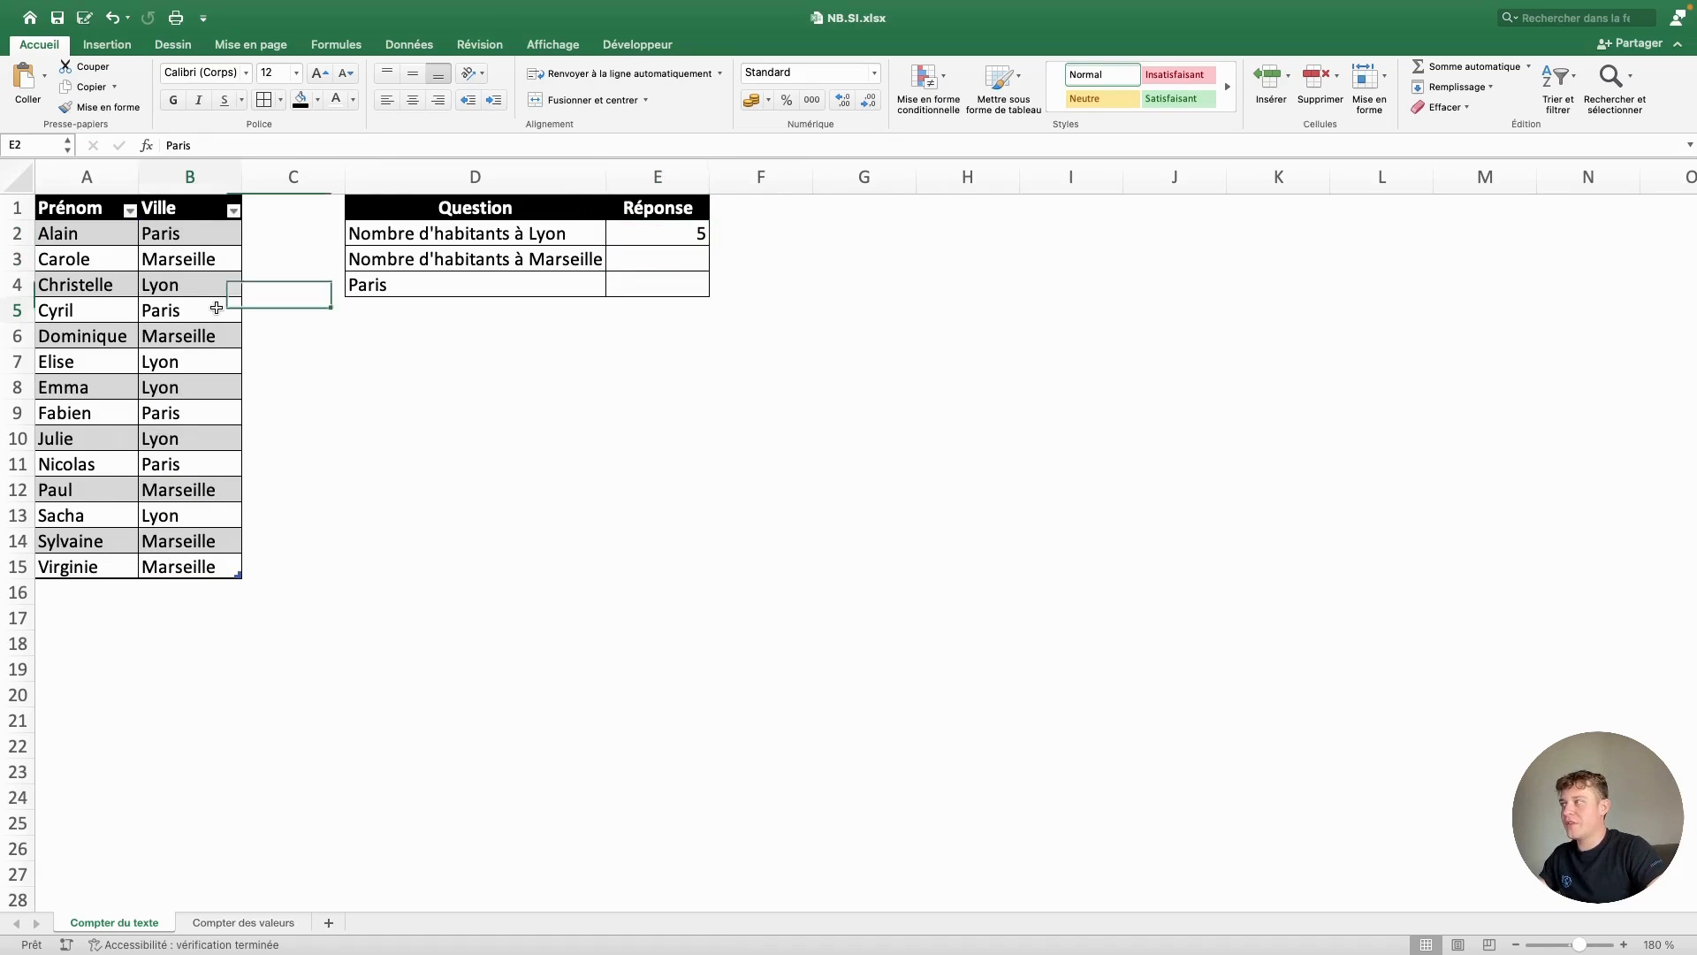
left_click(209, 294)
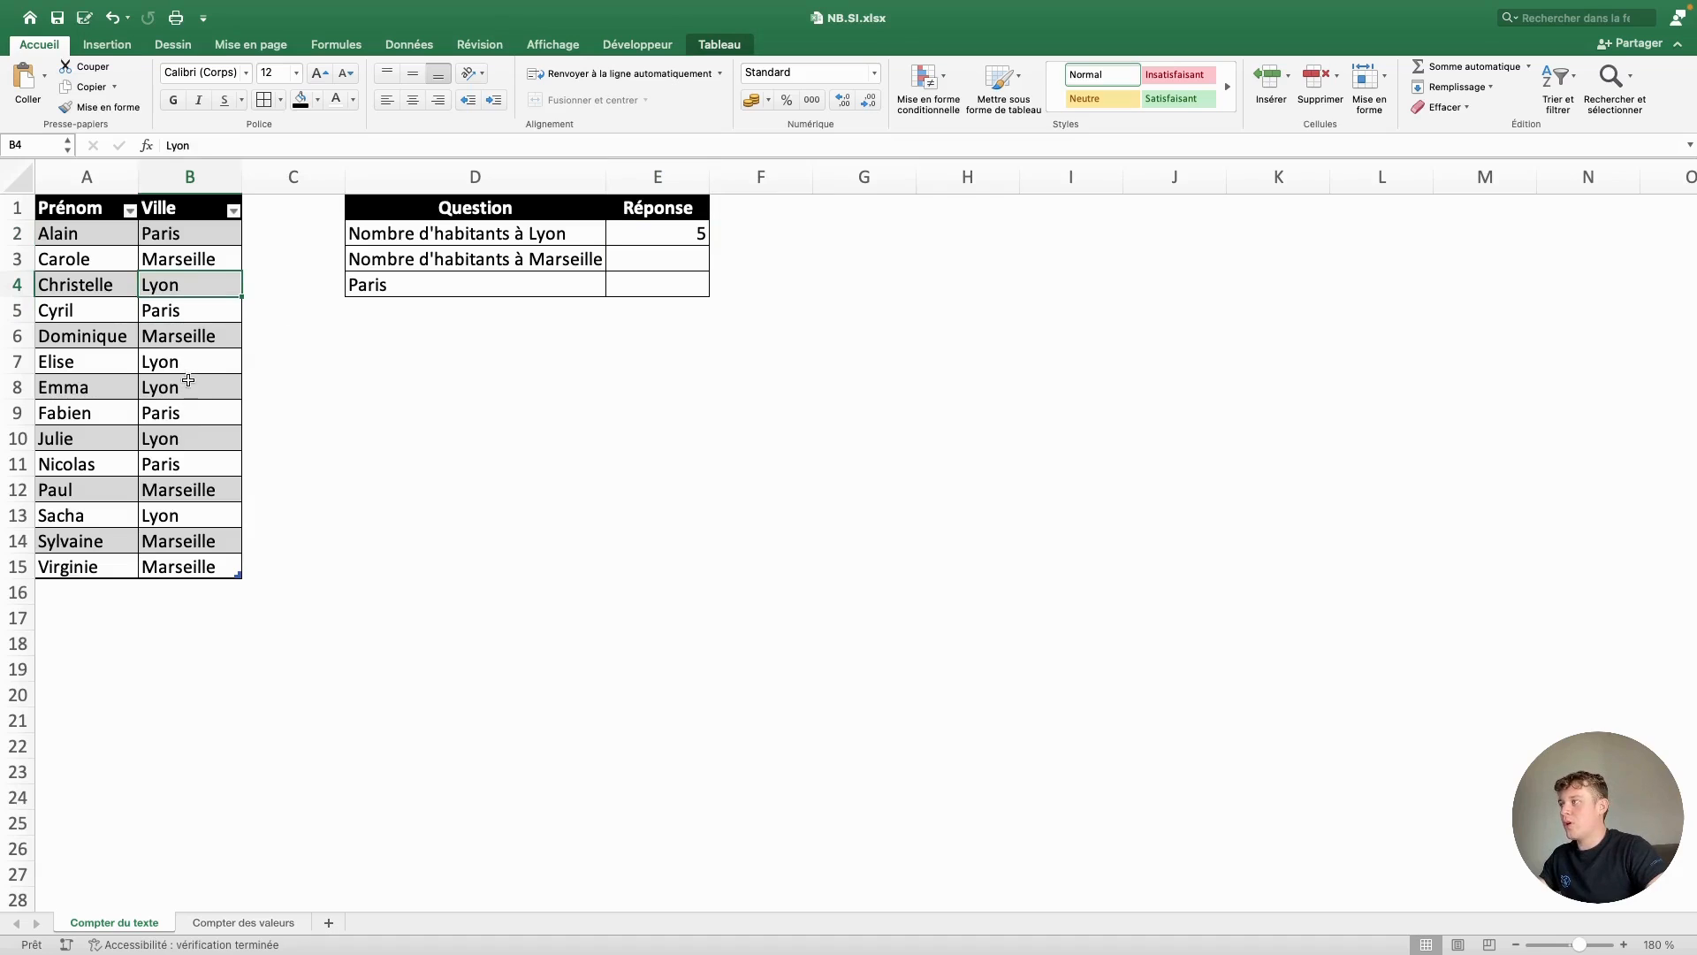
left_click_drag(190, 360, 197, 382)
left_click(196, 440, "super")
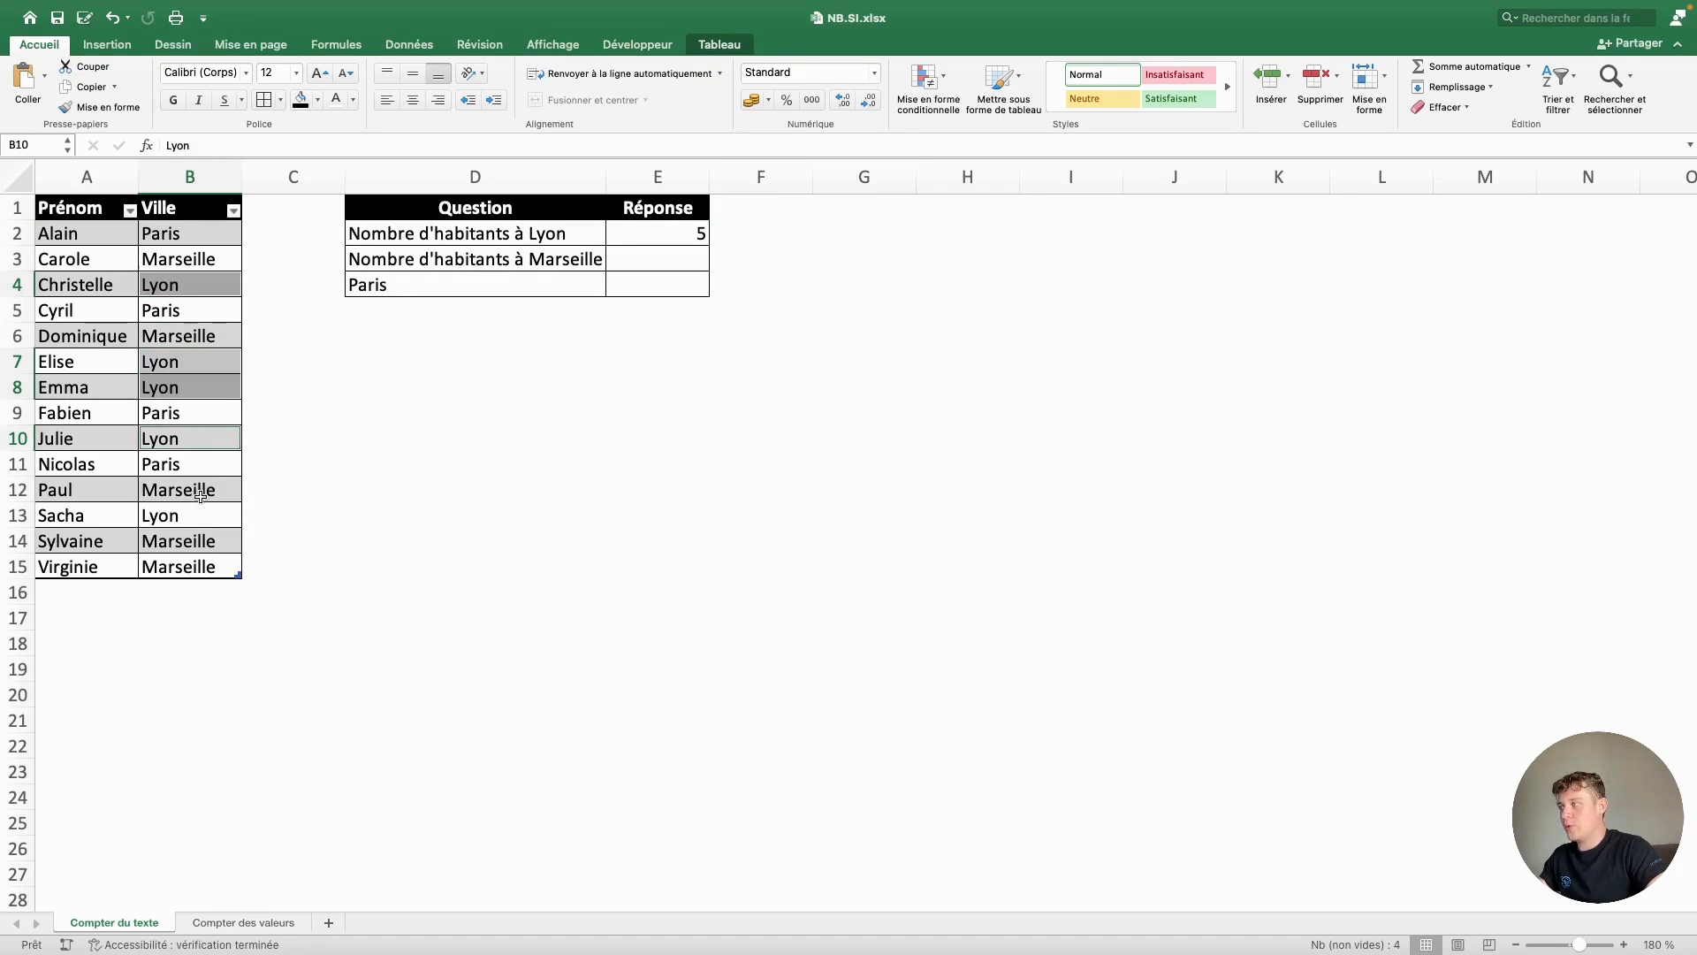
left_click(203, 515, "super")
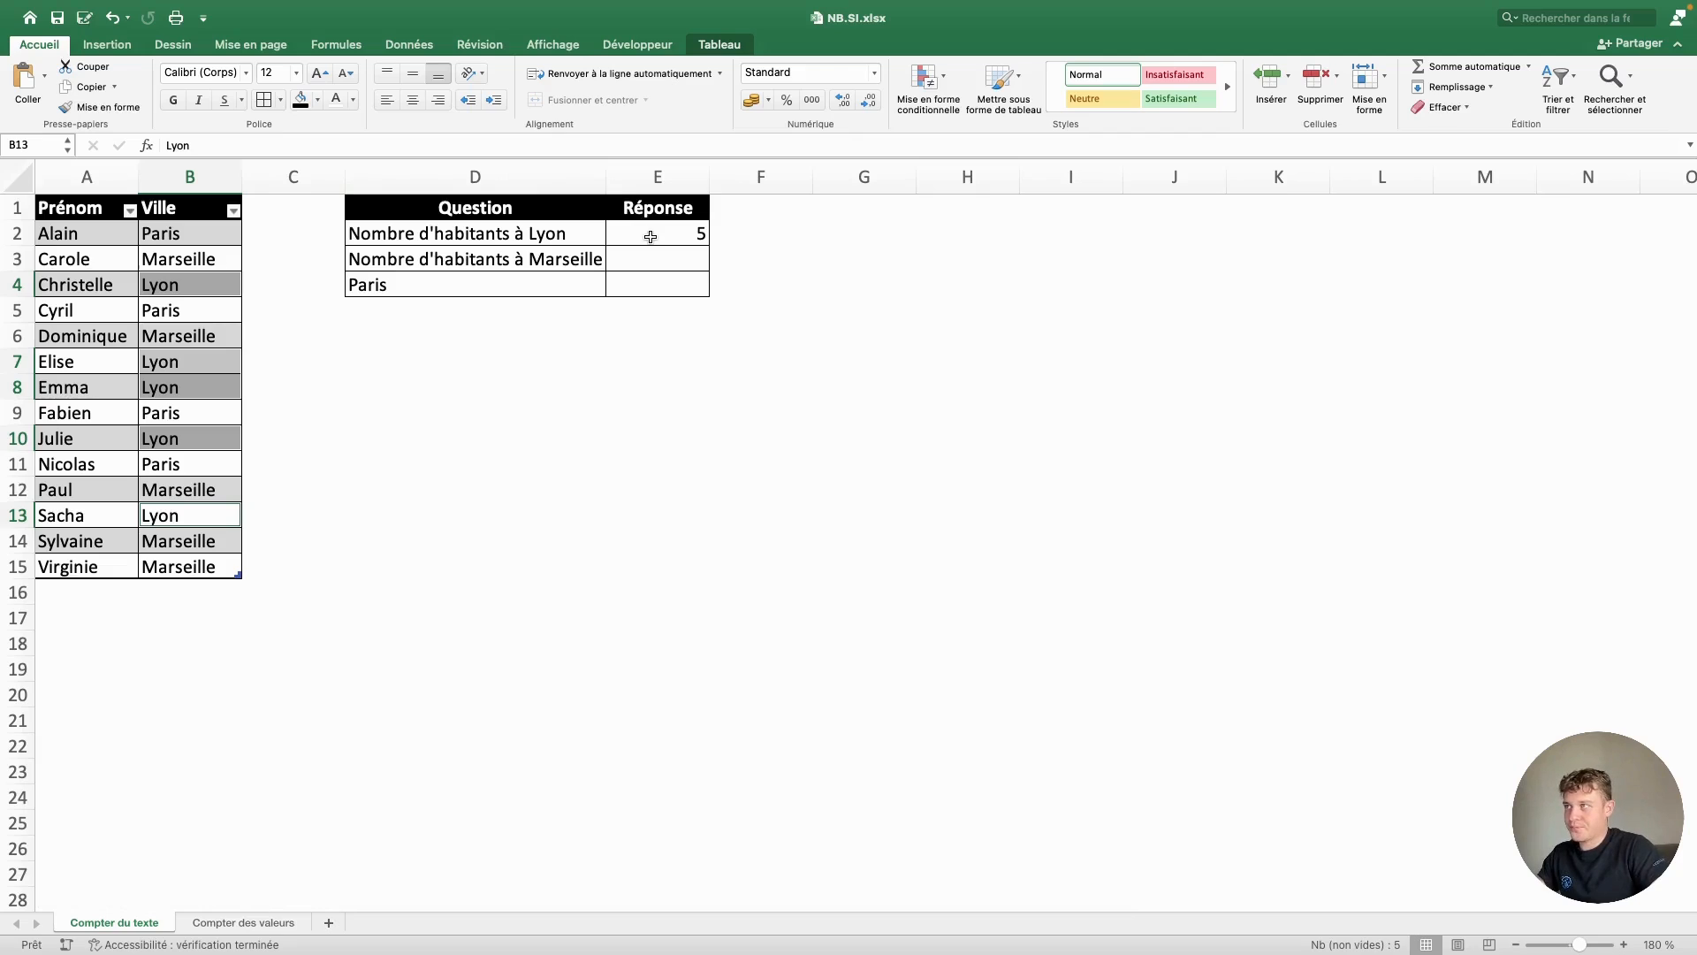
- Change the city in B10 to Marseille and check the Lyon count in E2
left_click(175, 447)
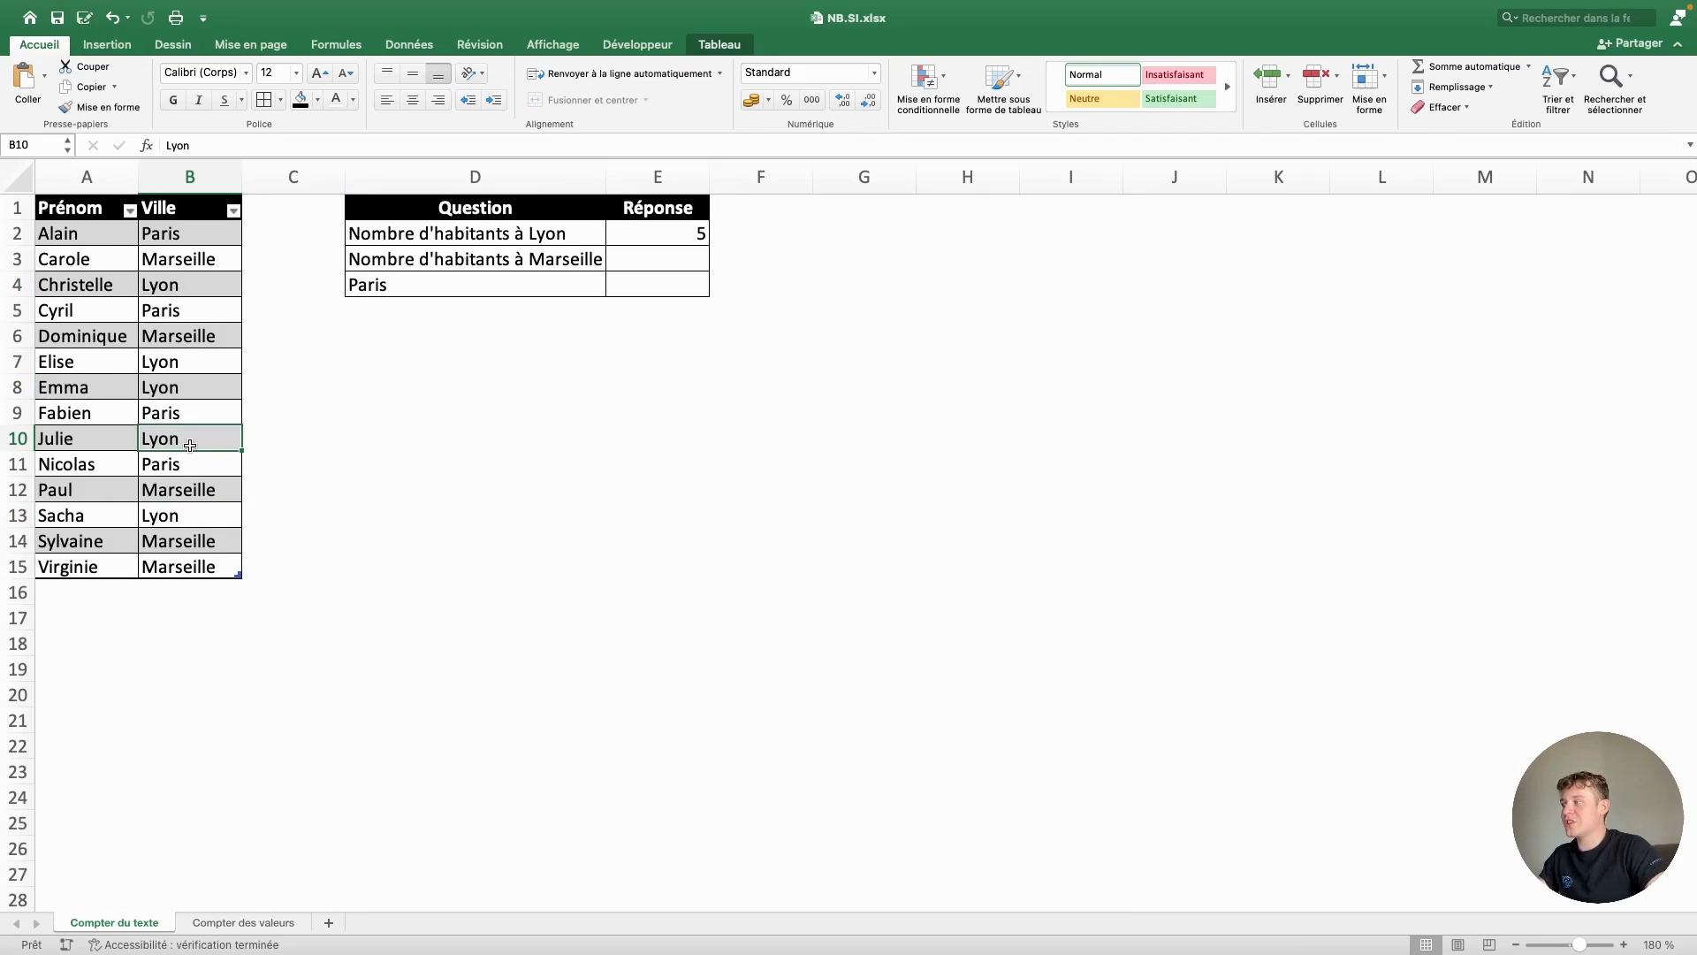
type("marseille")
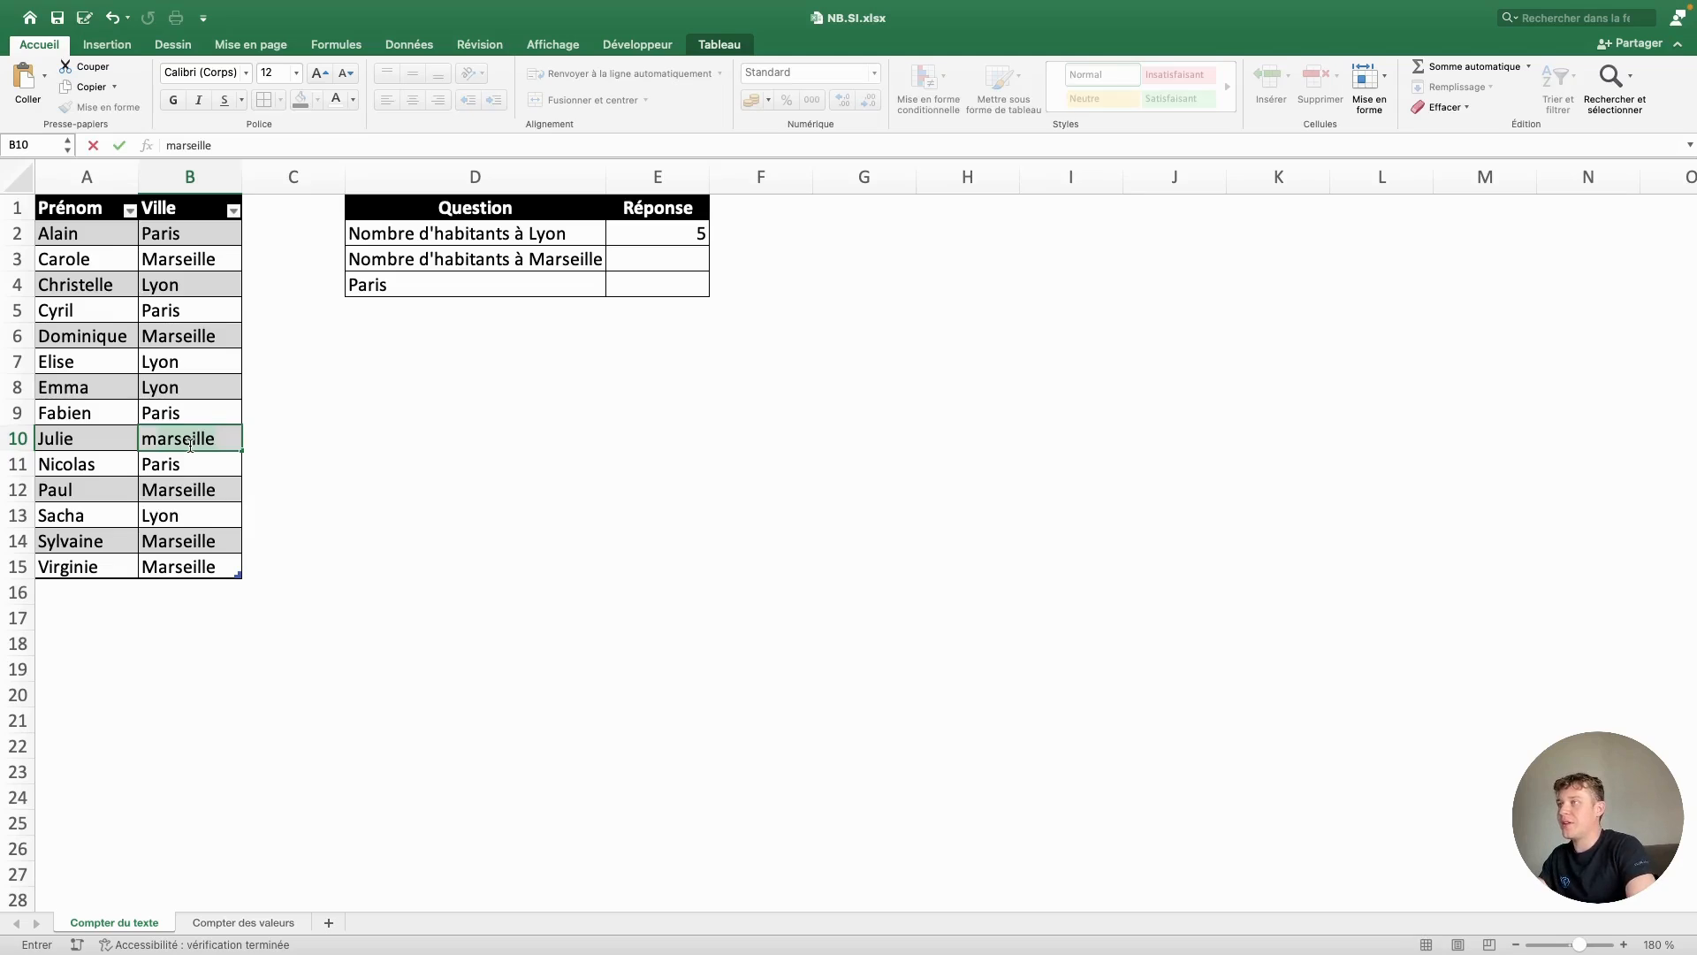
key("Return")
left_click(683, 235)
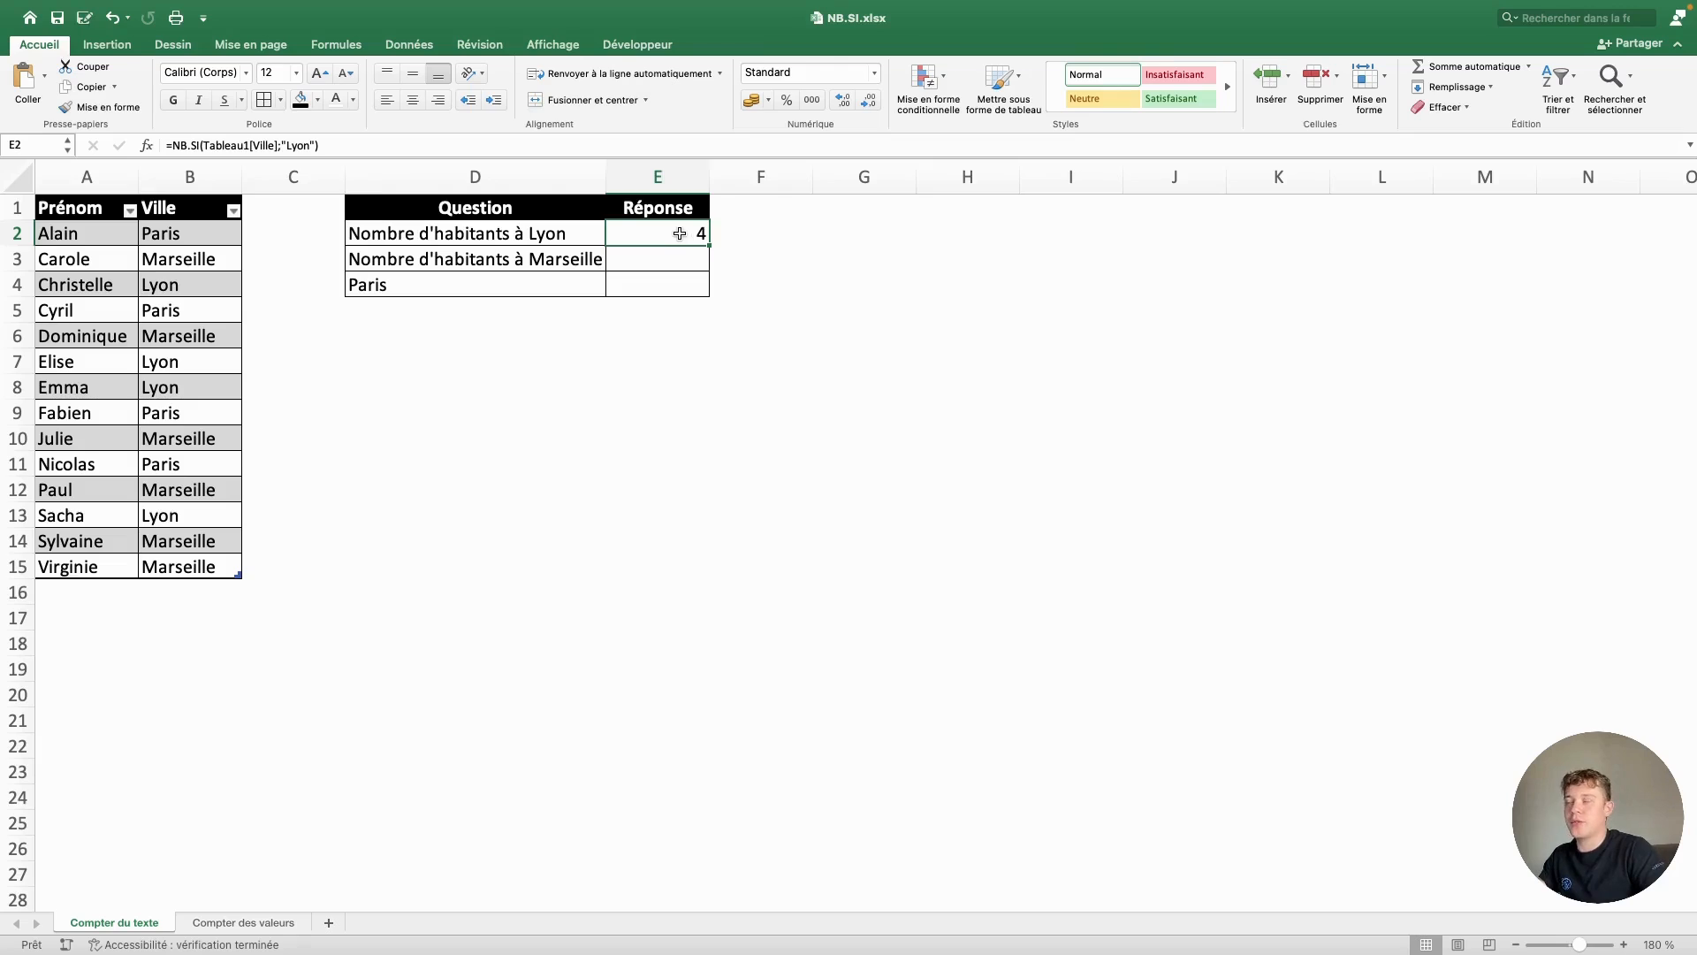
- Count the Marseille residents in E3 with the formula =NB.SI(Tableau1[Ville];"Marseille")
left_click(679, 257)
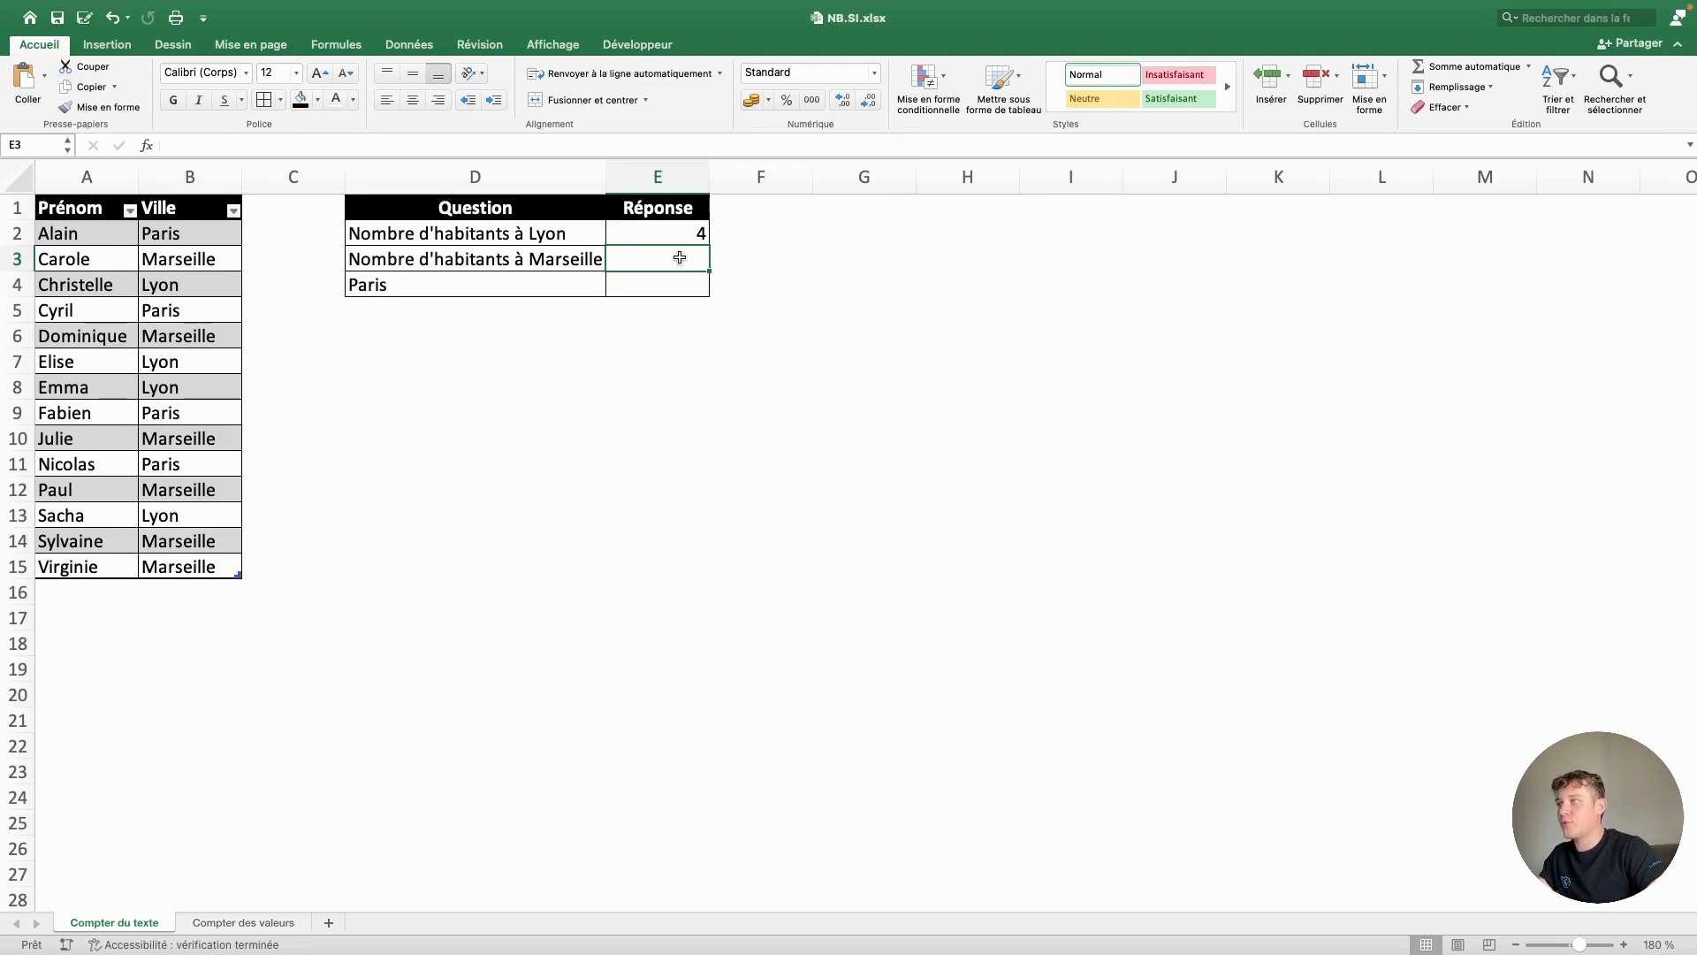
type("=nb")
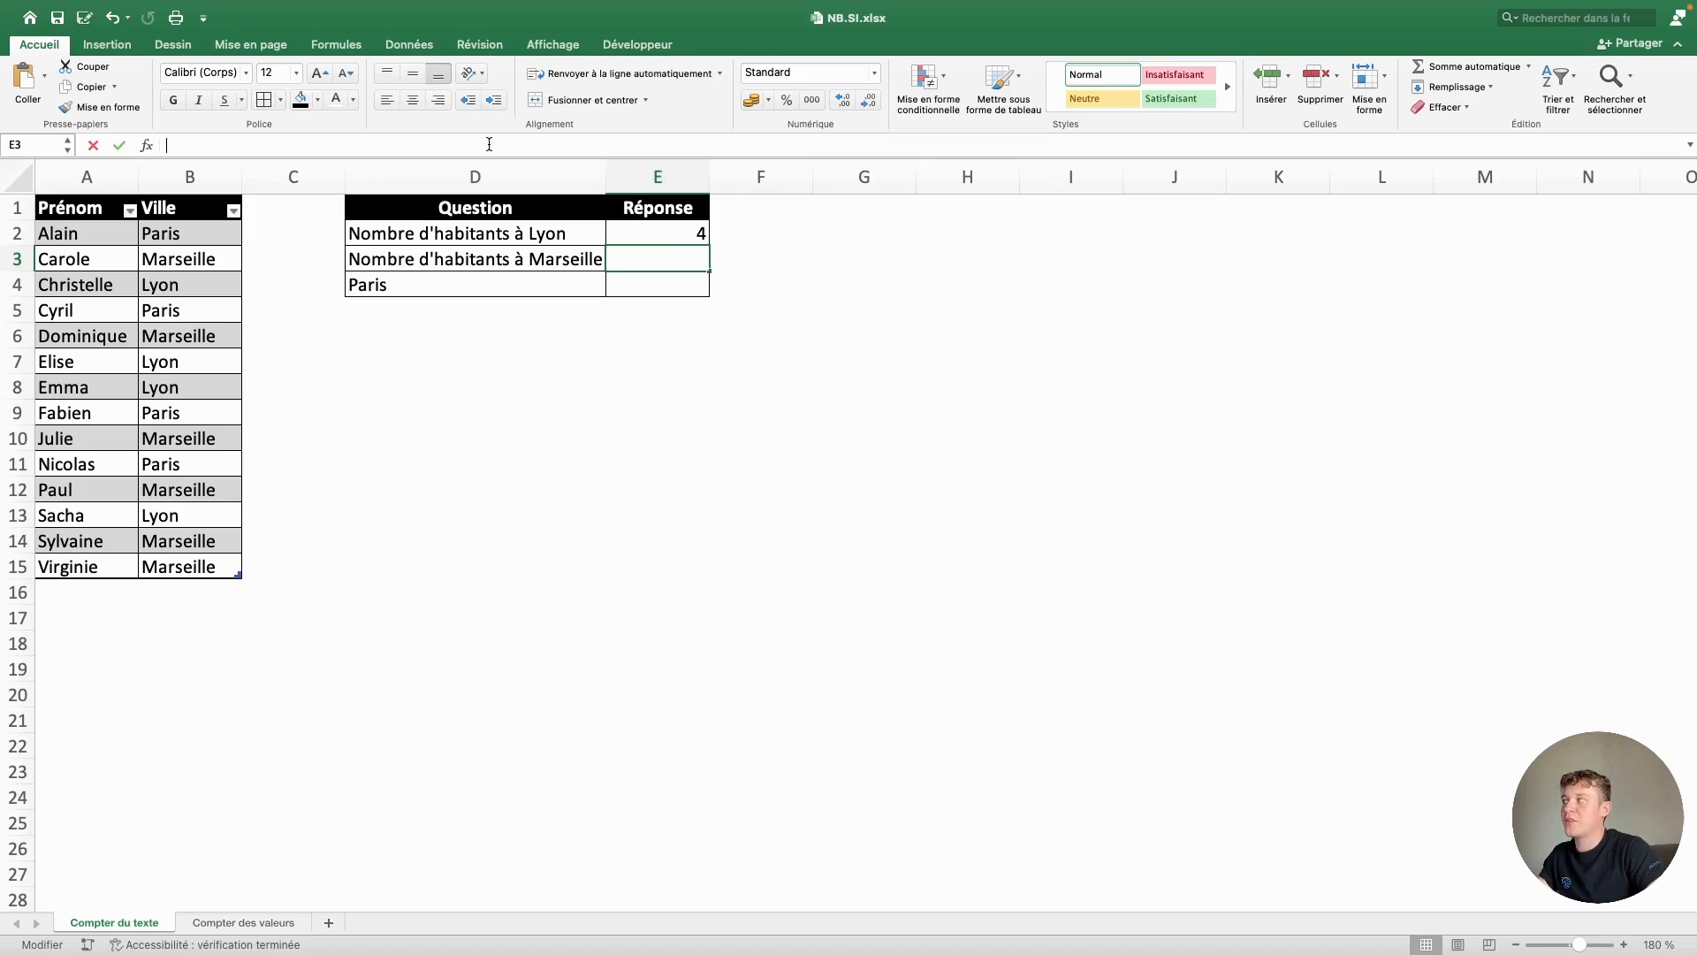
type(".si(")
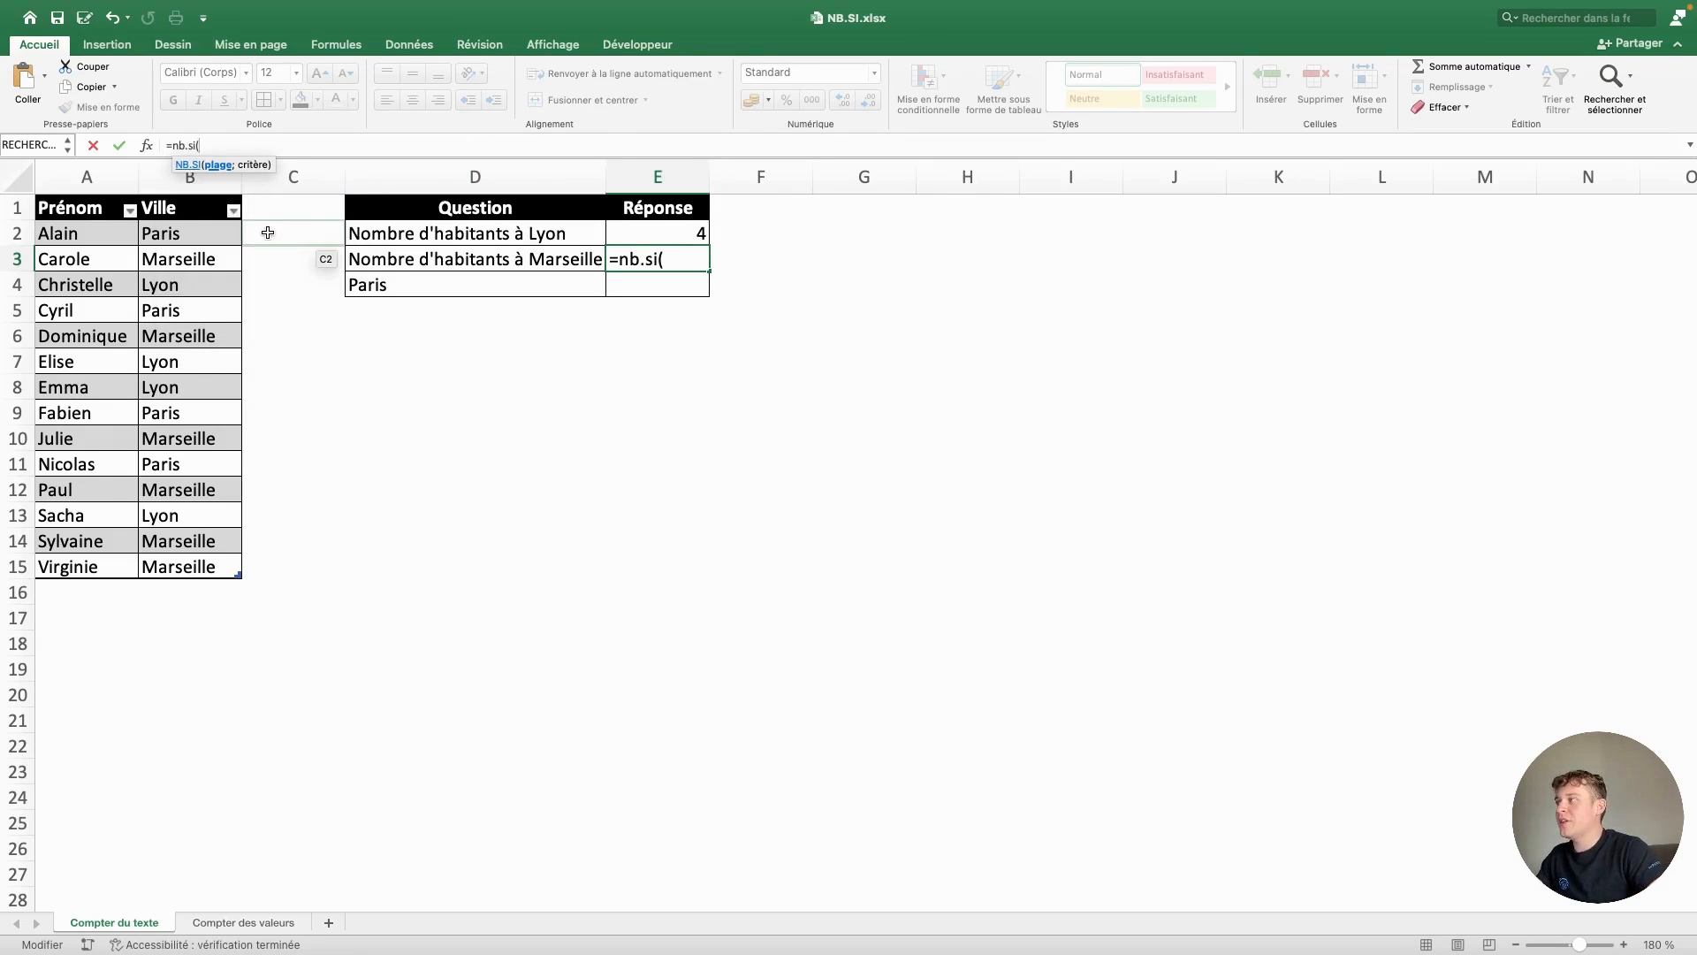
left_click(202, 198)
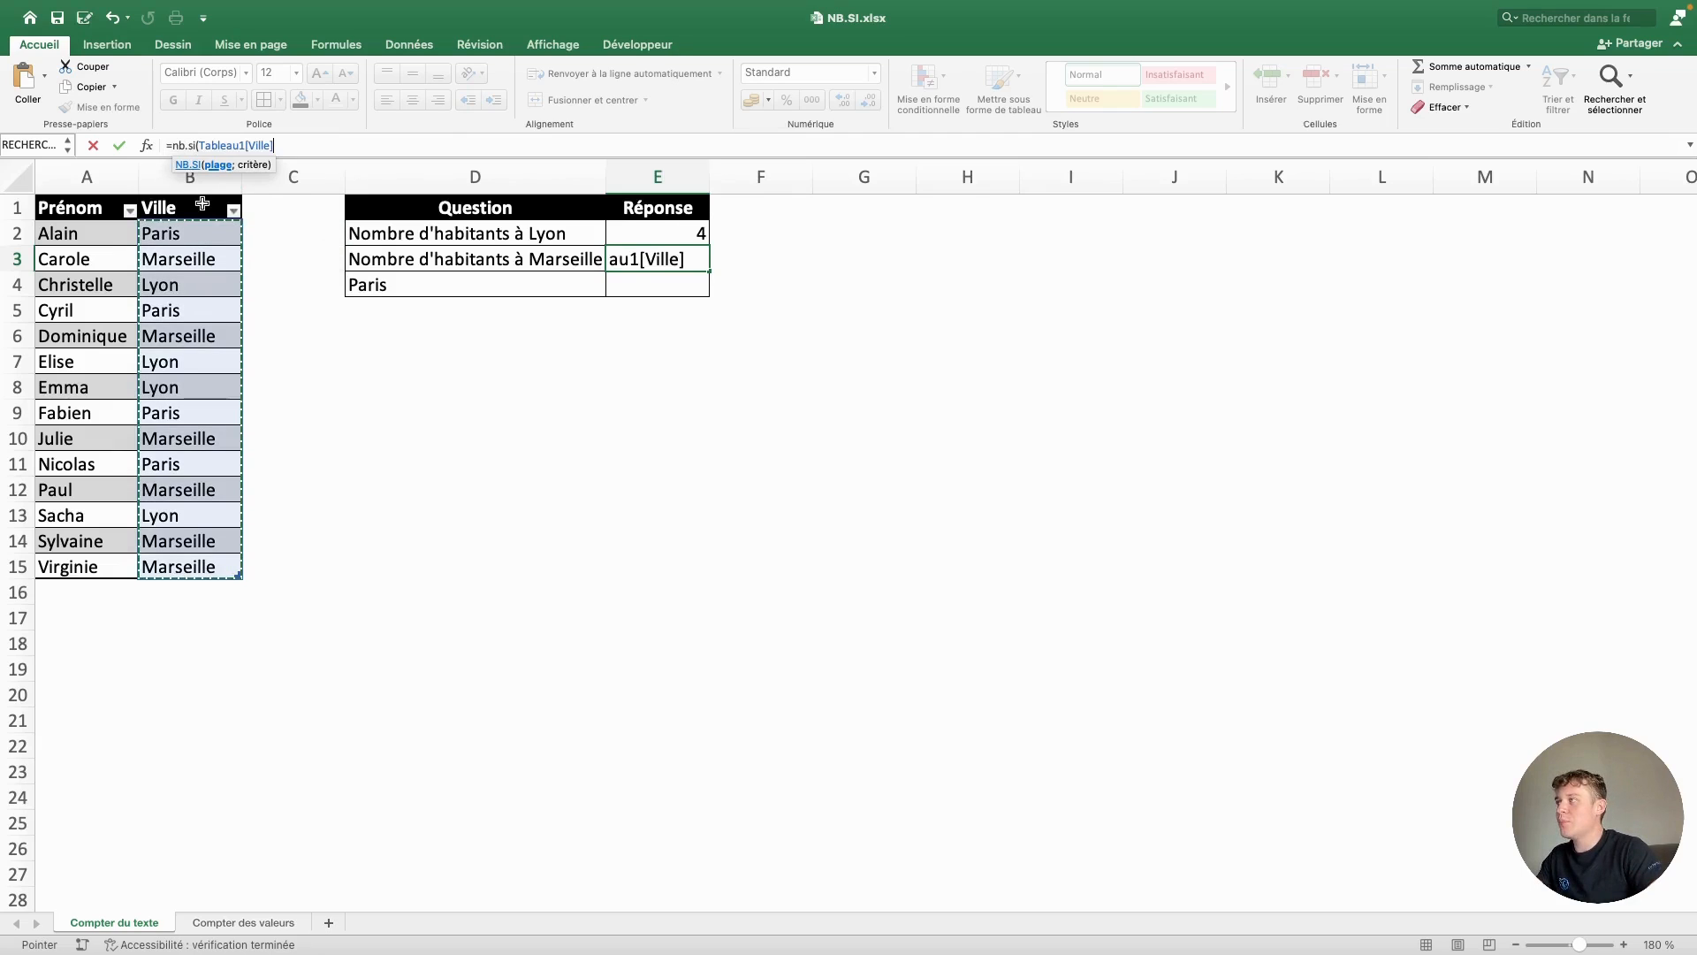
type(";")
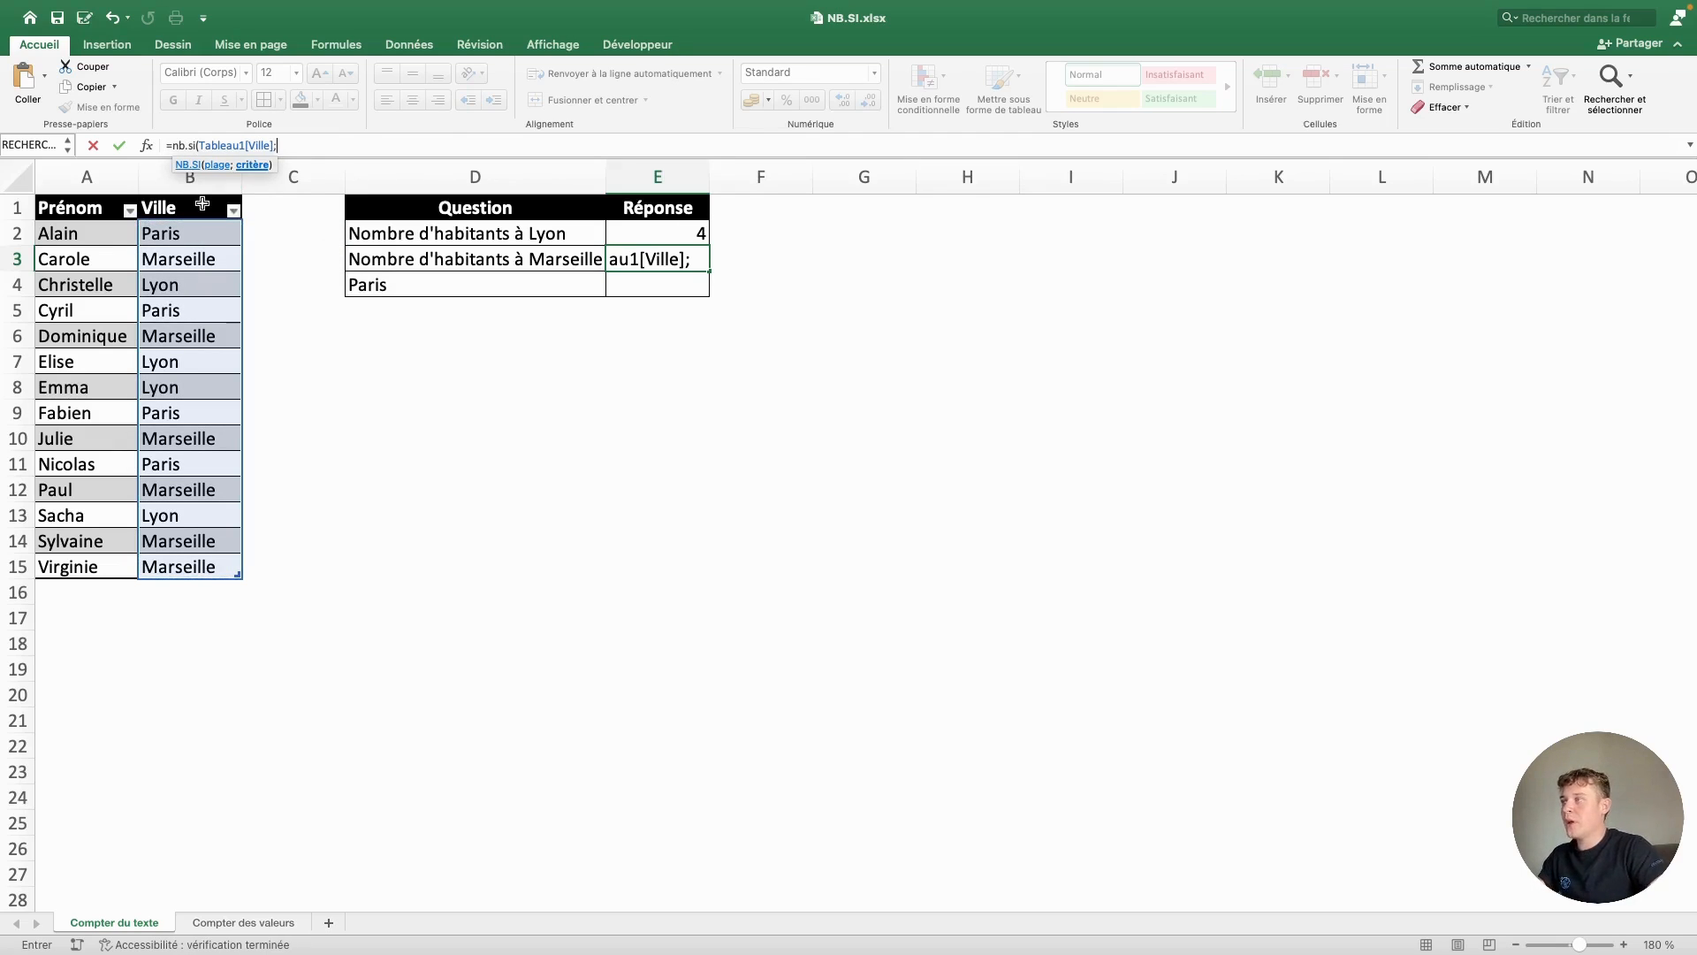
type("\"Mars")
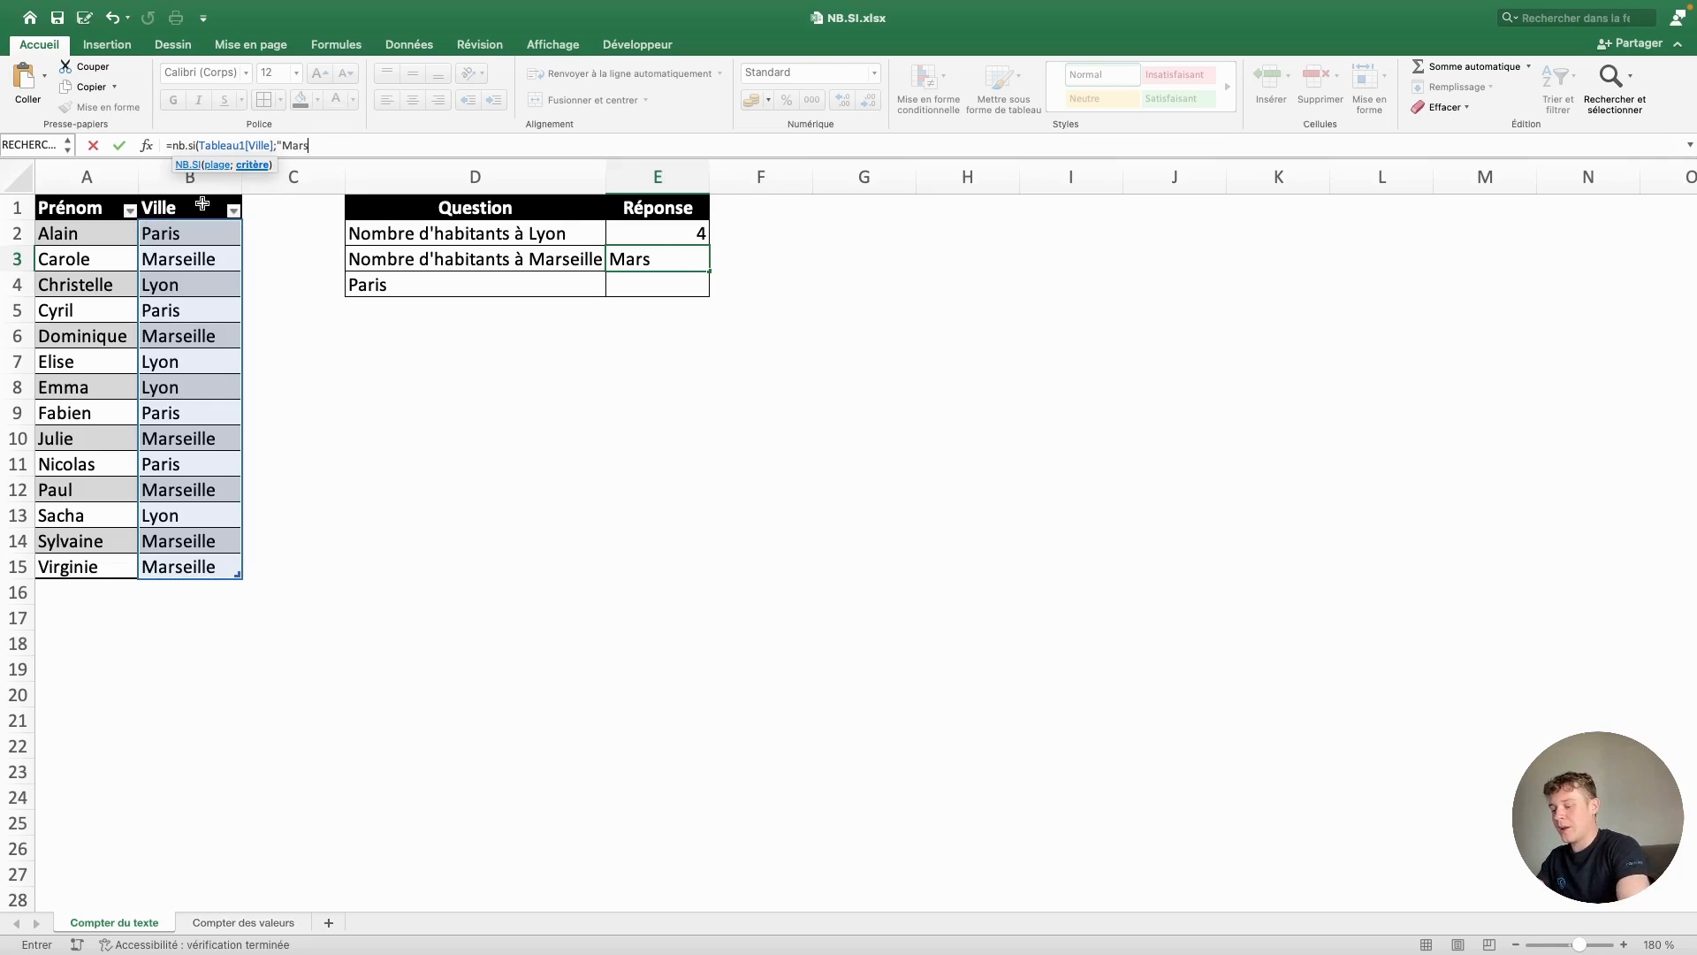
type("eille\")")
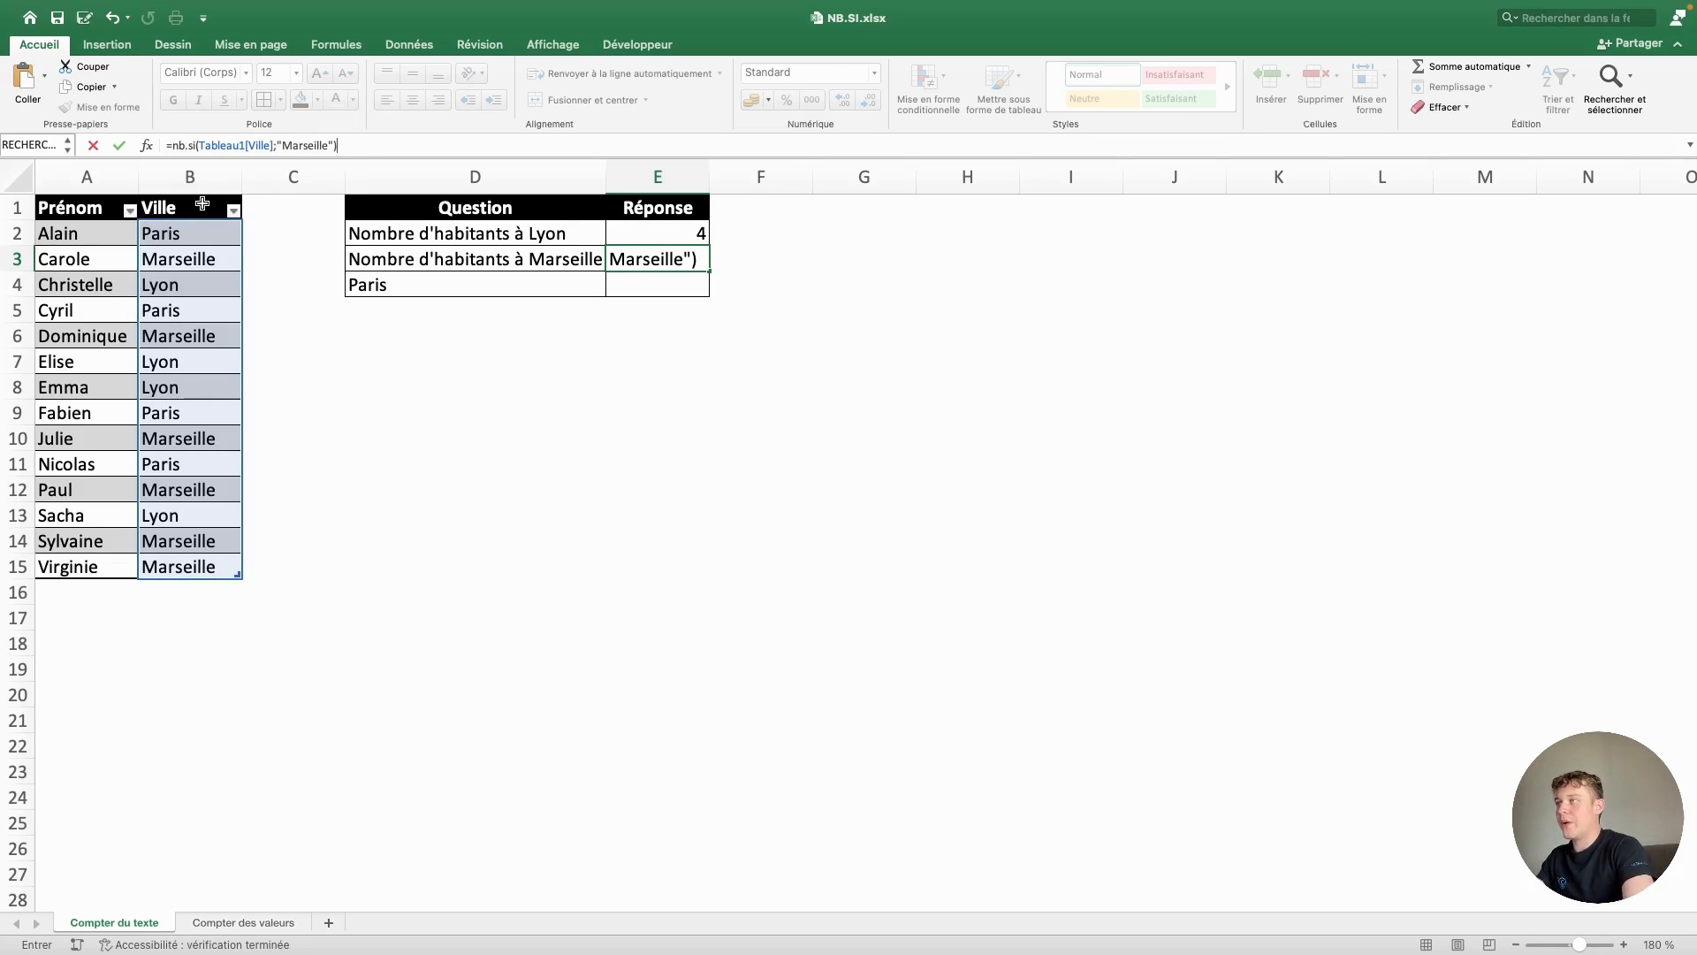
key("Return")
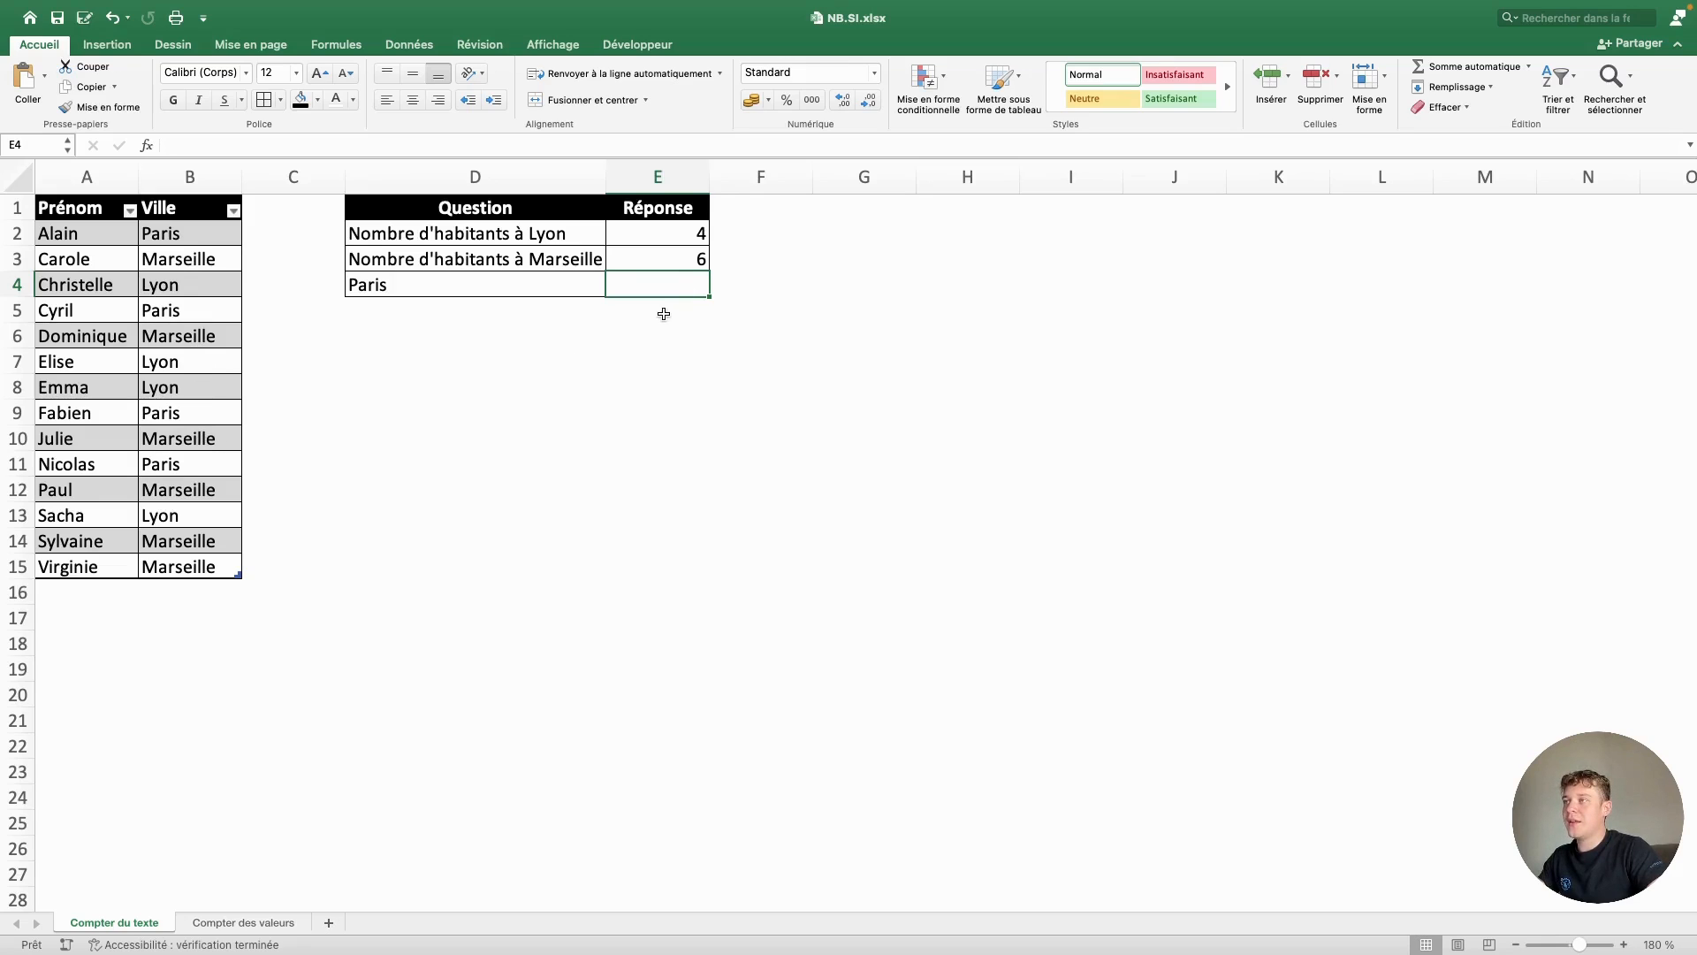
- Examine the range argument of the Marseille formula in E3 and the source table it refers to
left_click(668, 264)
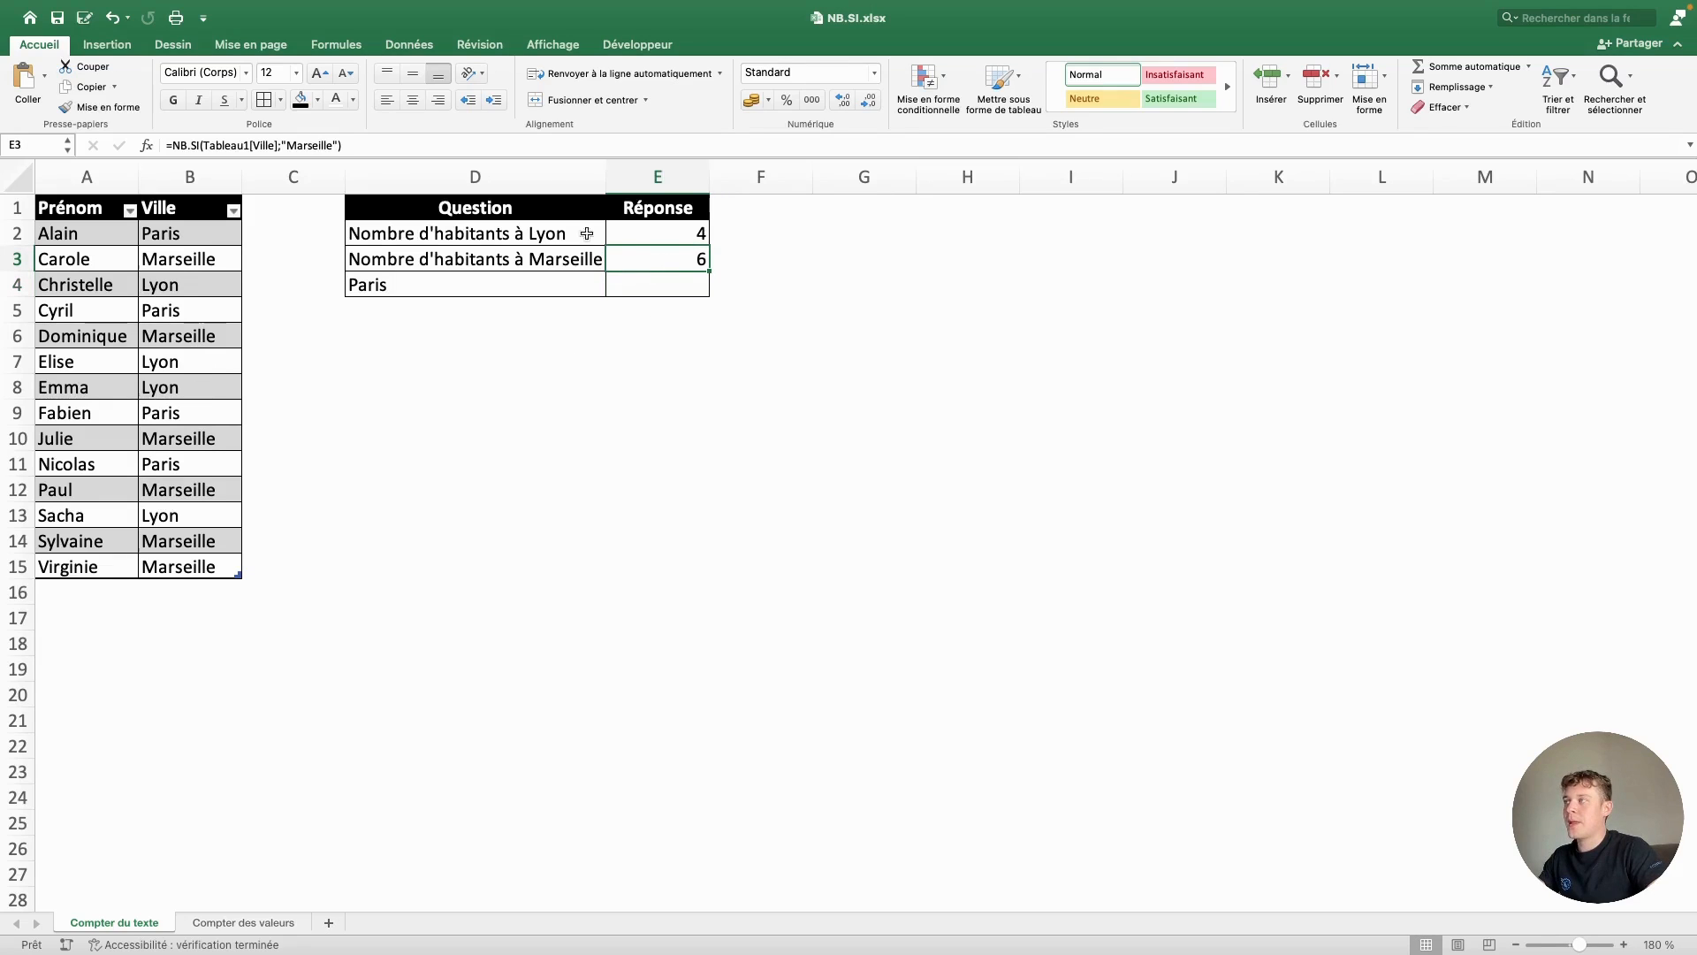
double_click(246, 146)
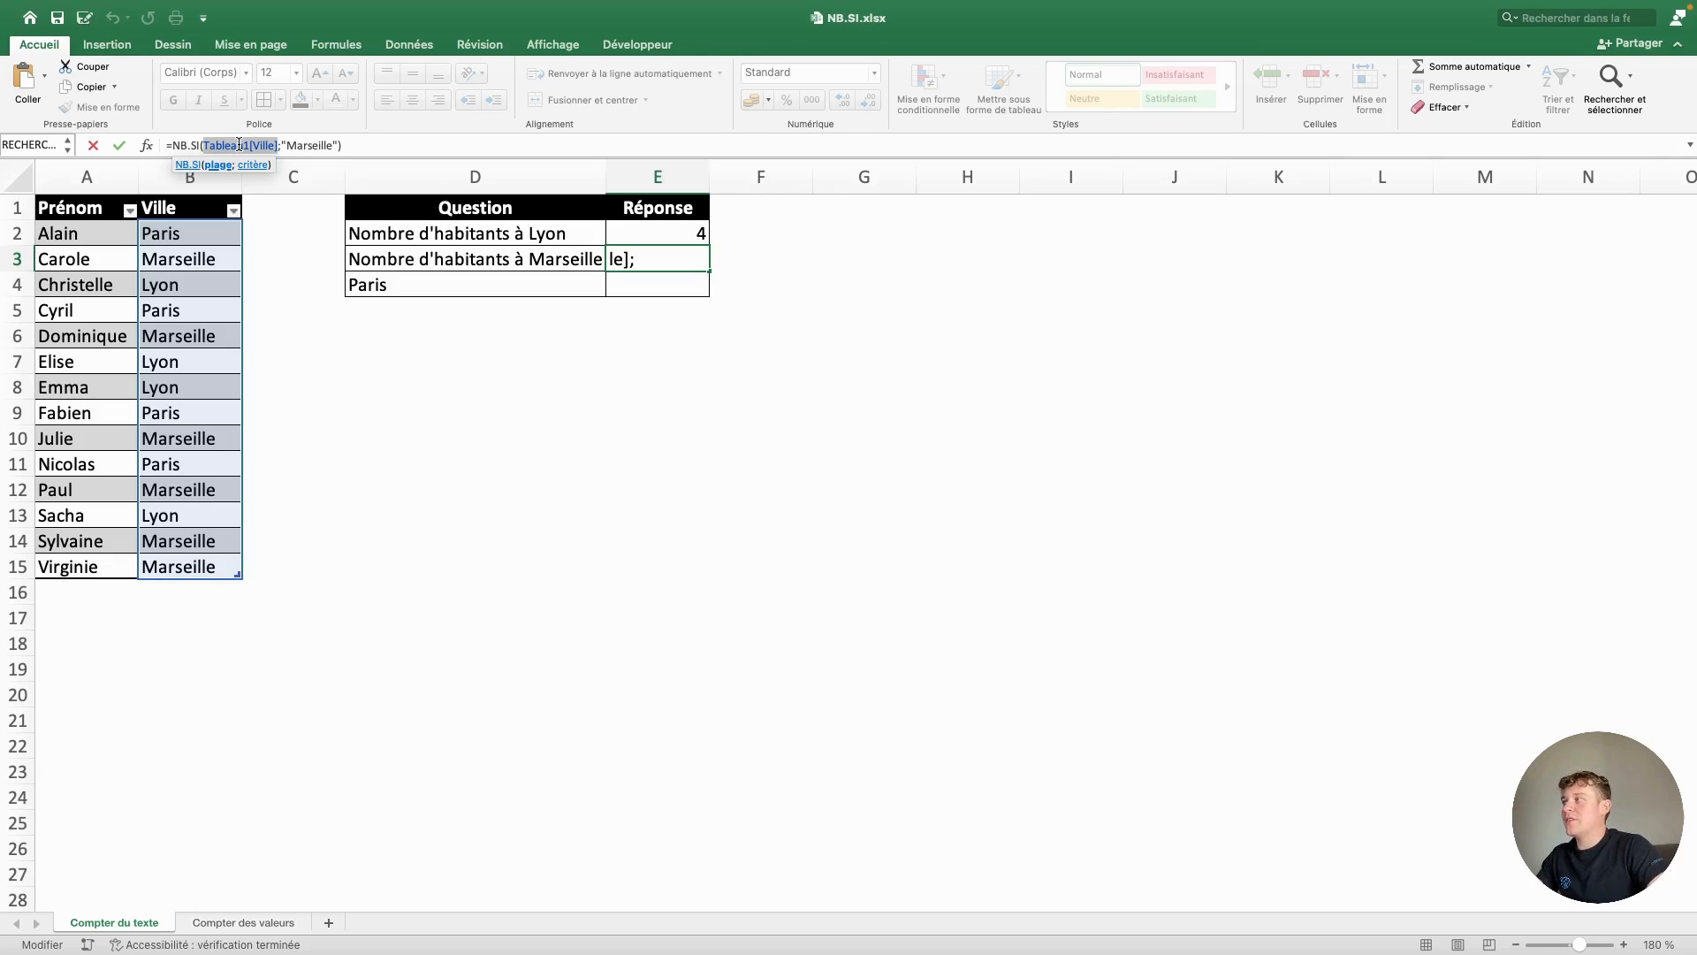
key("Return")
left_click_drag(86, 212, 179, 515)
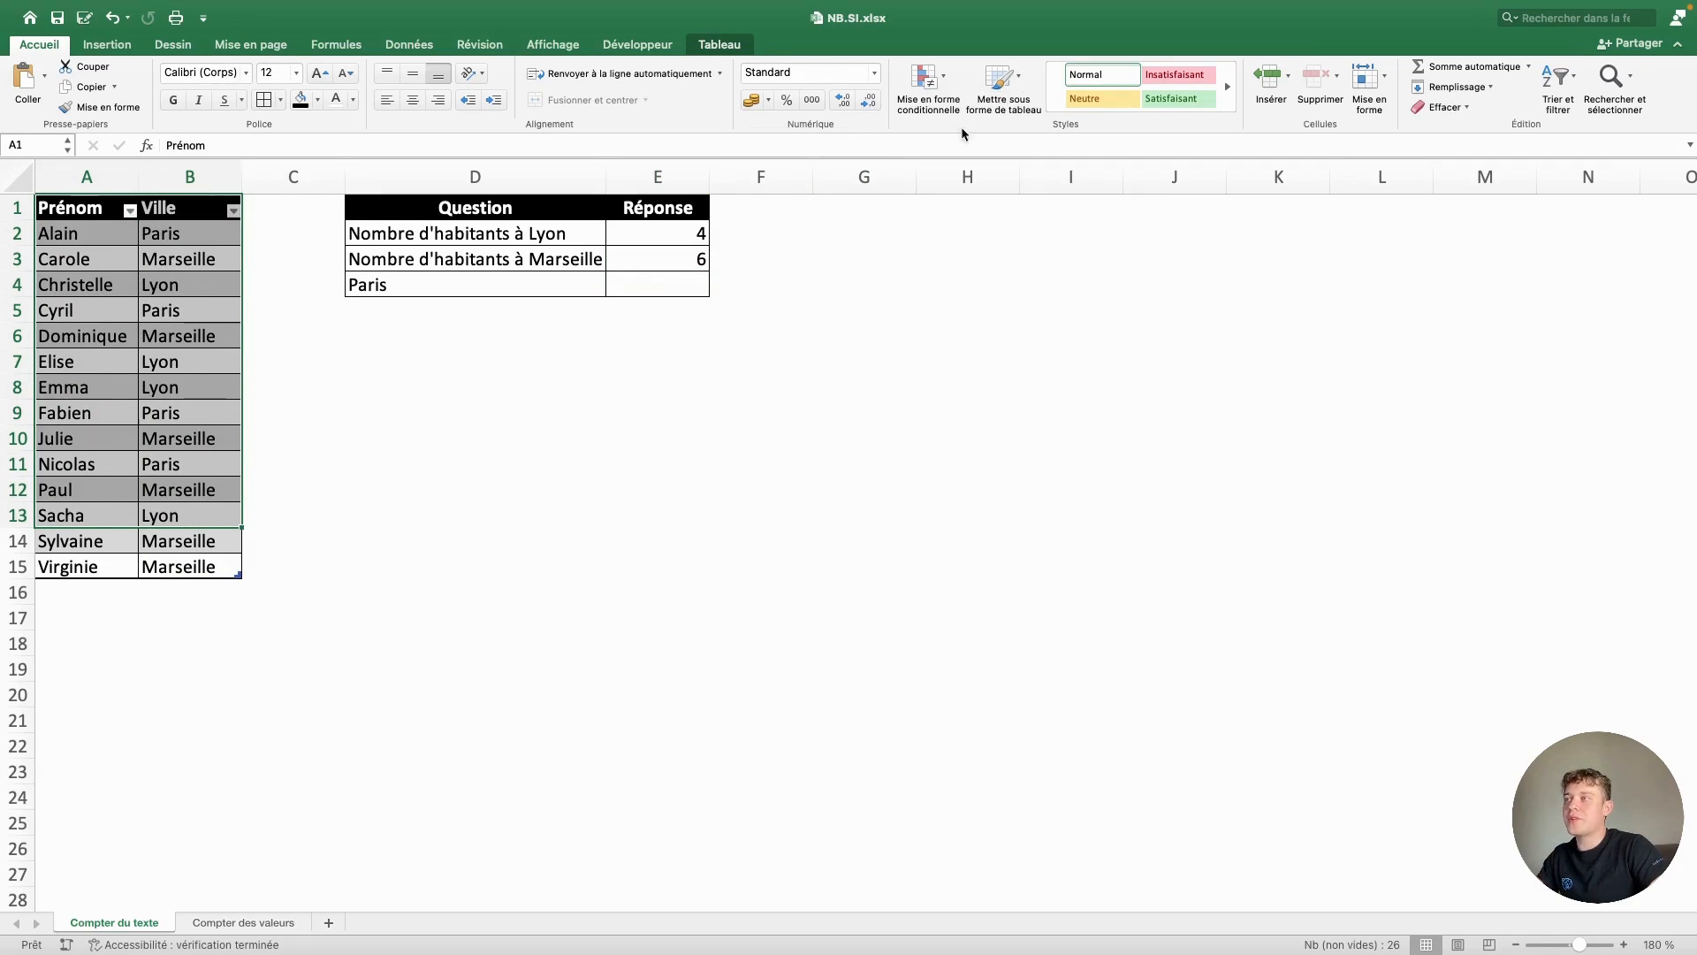
- Replace the table column reference in the Marseille formula in E3 with the cell range B2:B15
left_click(669, 257)
double_click(243, 147)
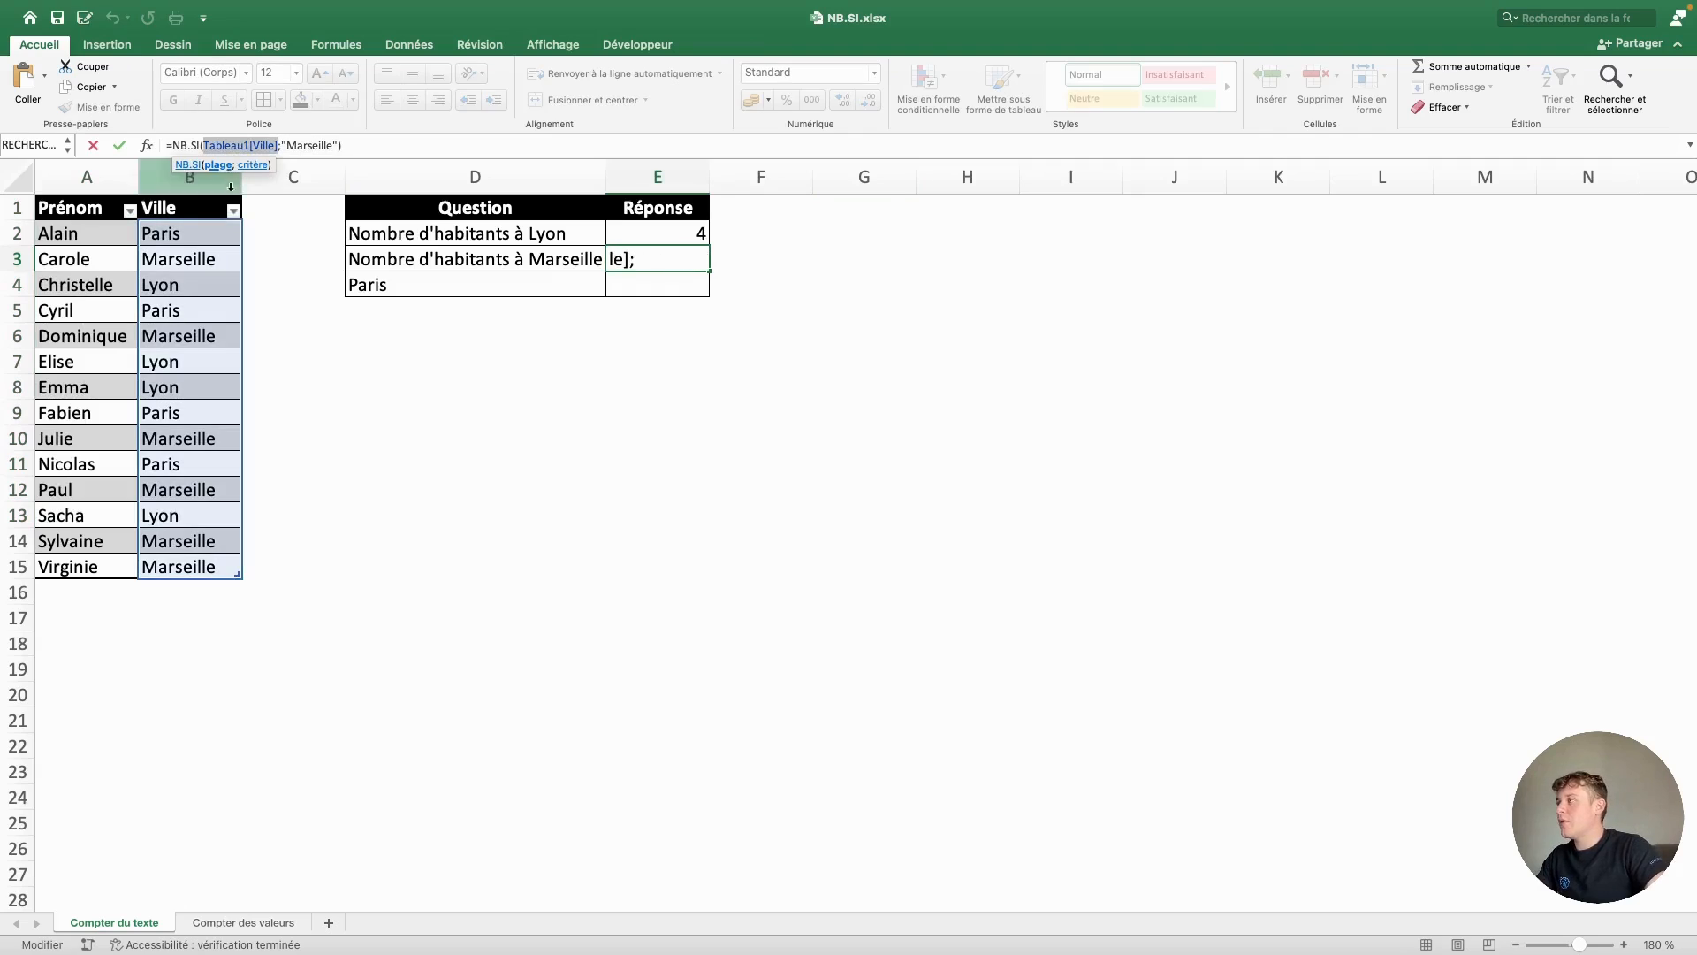
type("b2:")
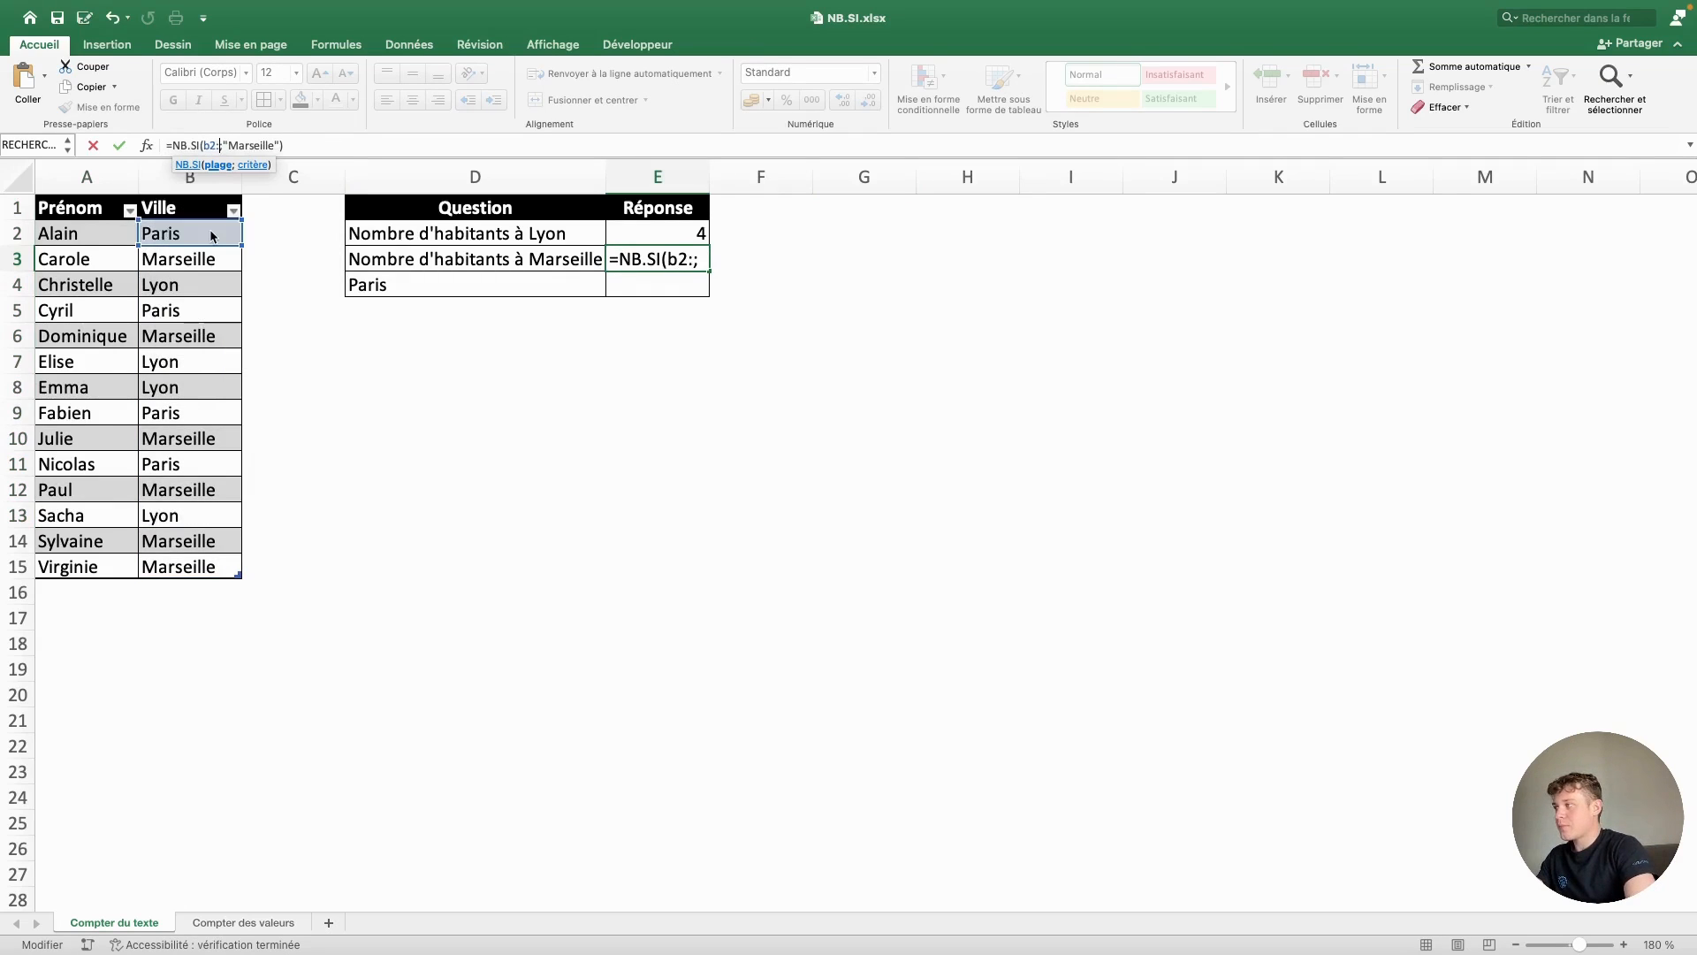
type("B15")
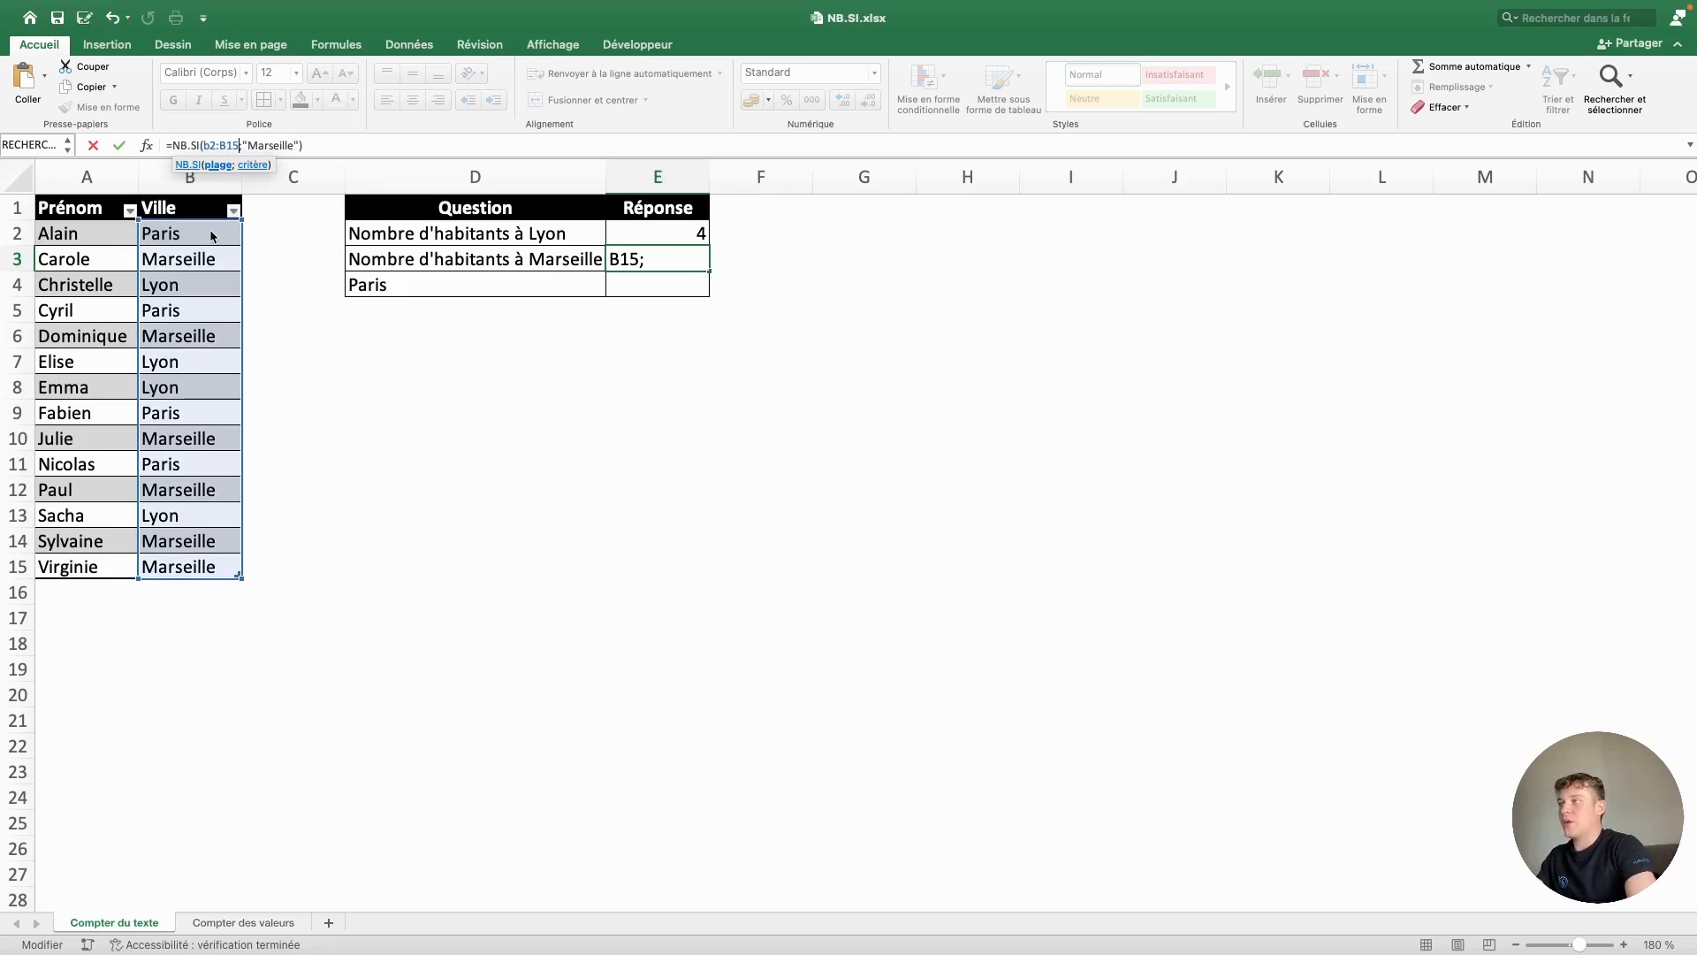
key("Return")
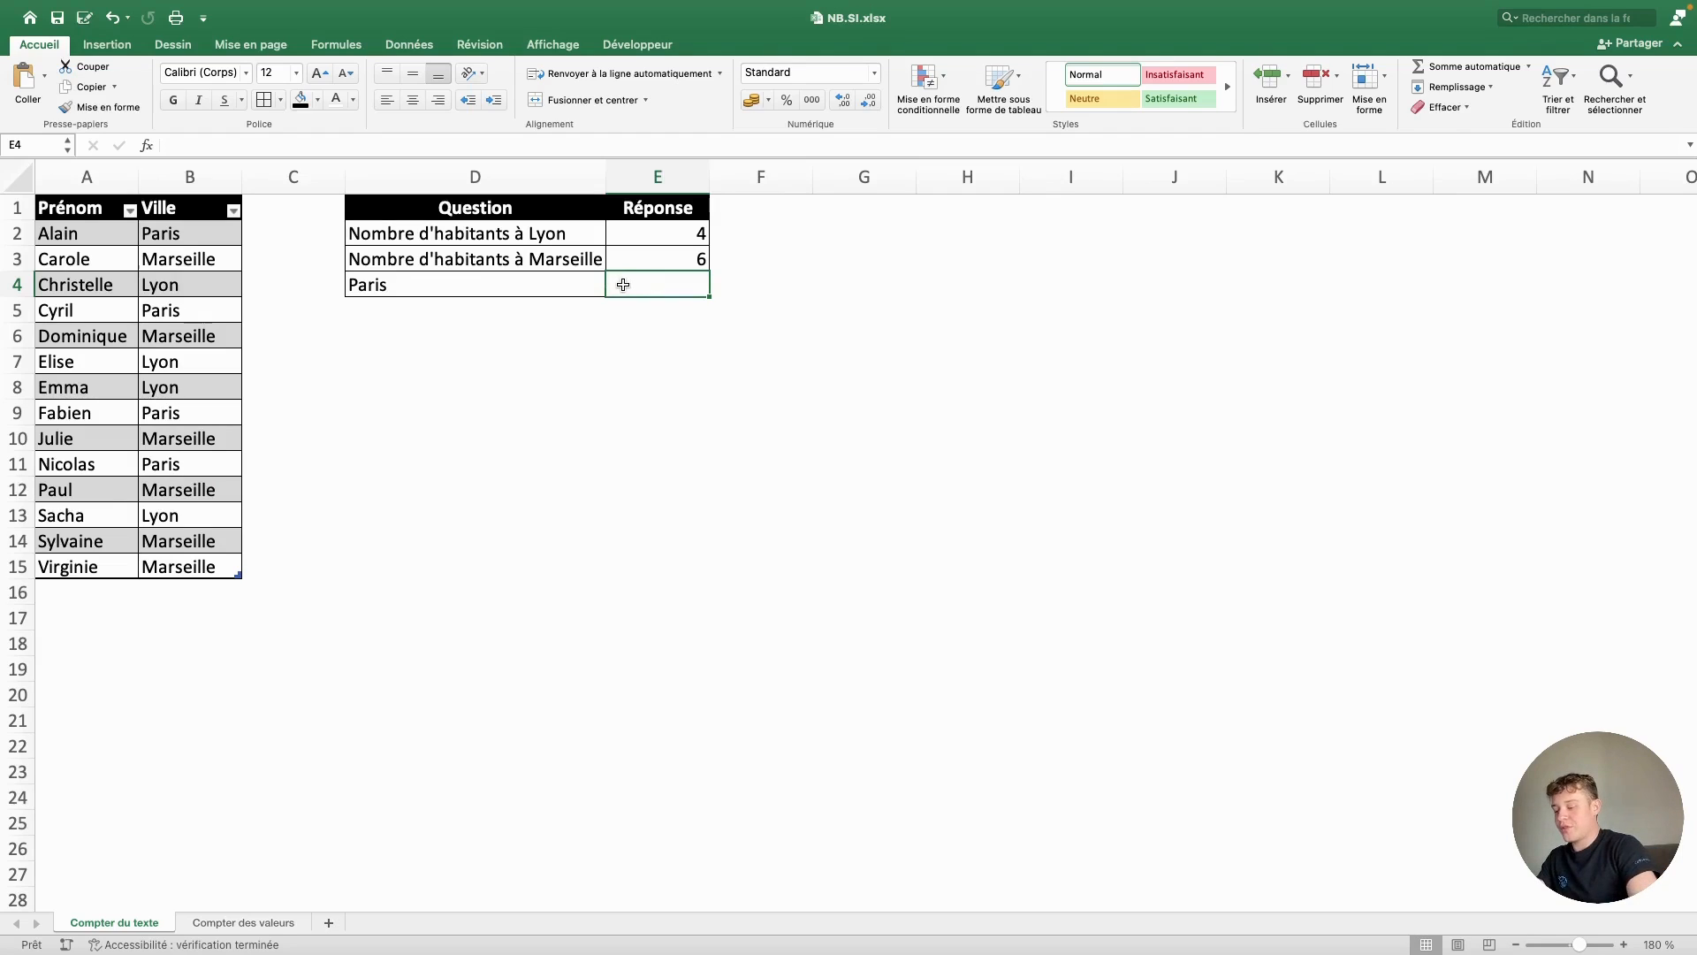
- Count the Paris residents in E4 with the formula =NB.SI(Tableau1[Ville];D4), using the city cell as the criterion
type("=nb.si(")
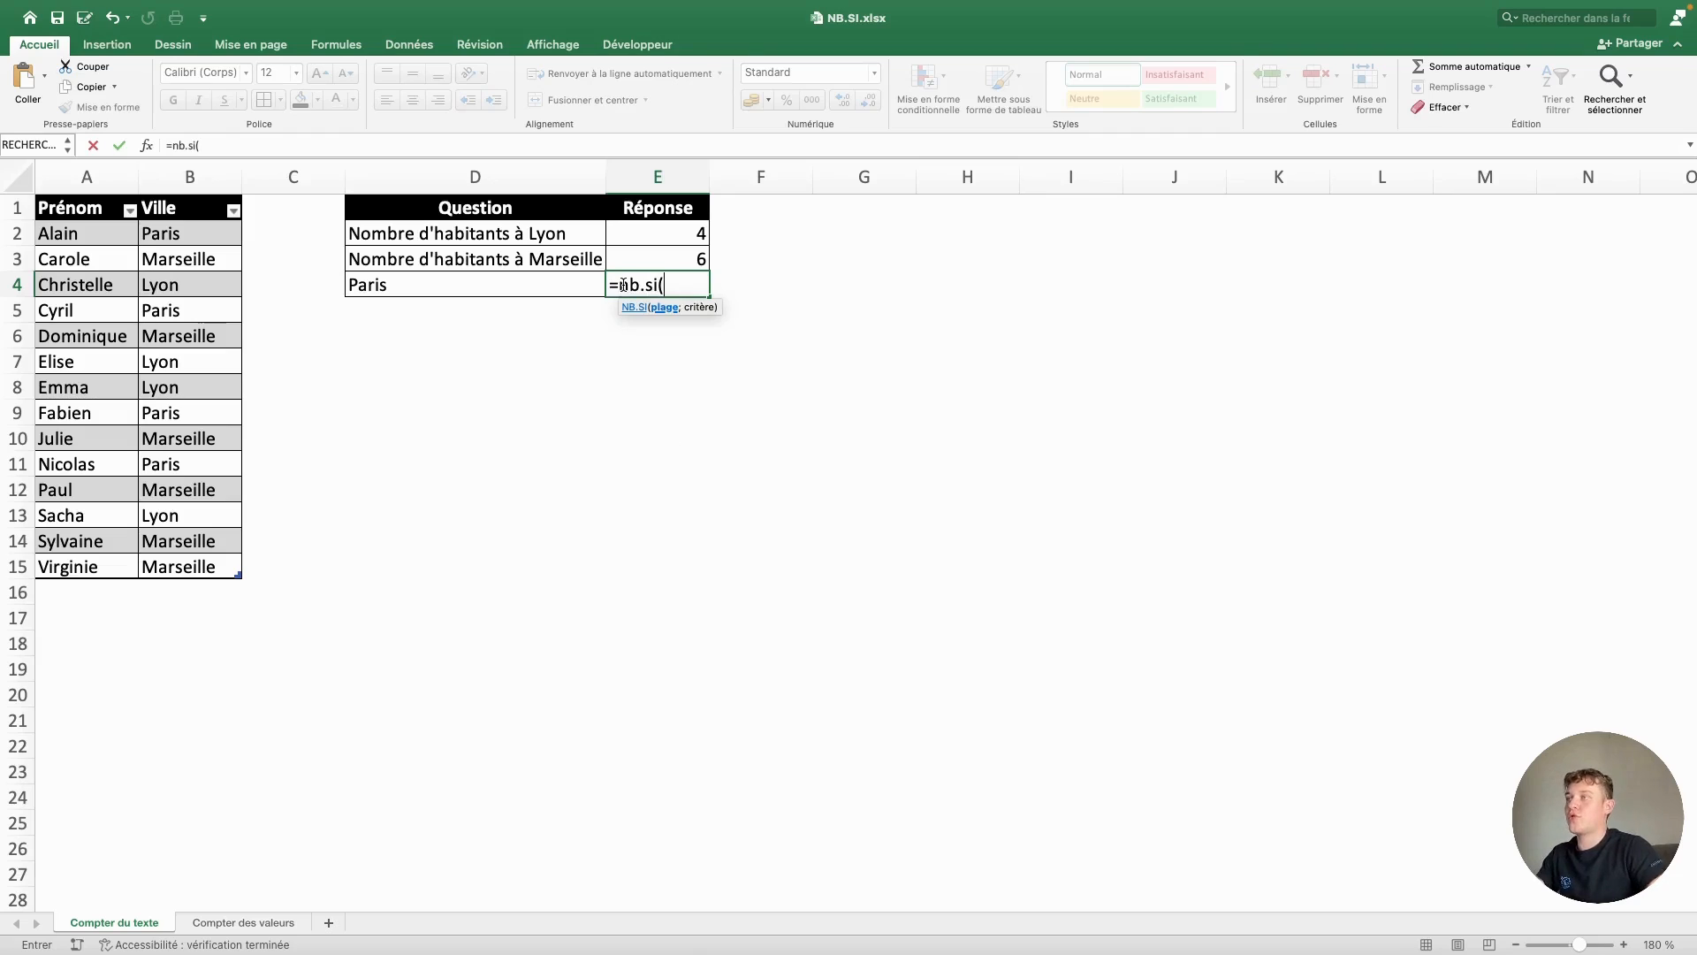
left_click(172, 200)
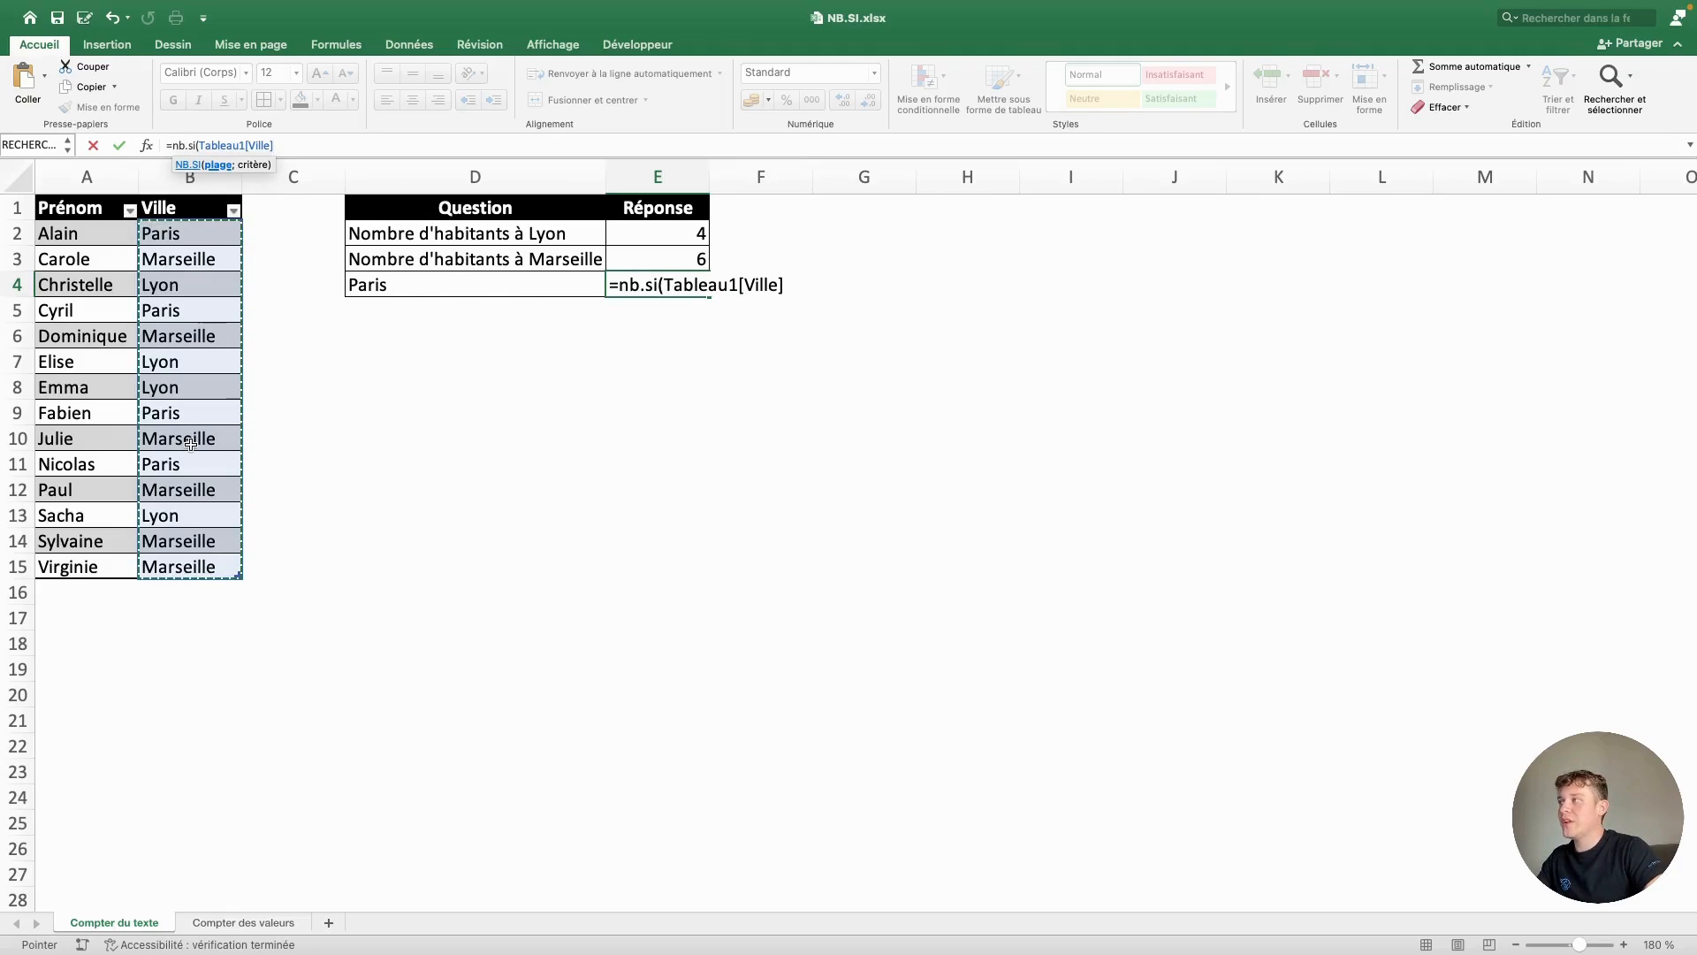
type(";")
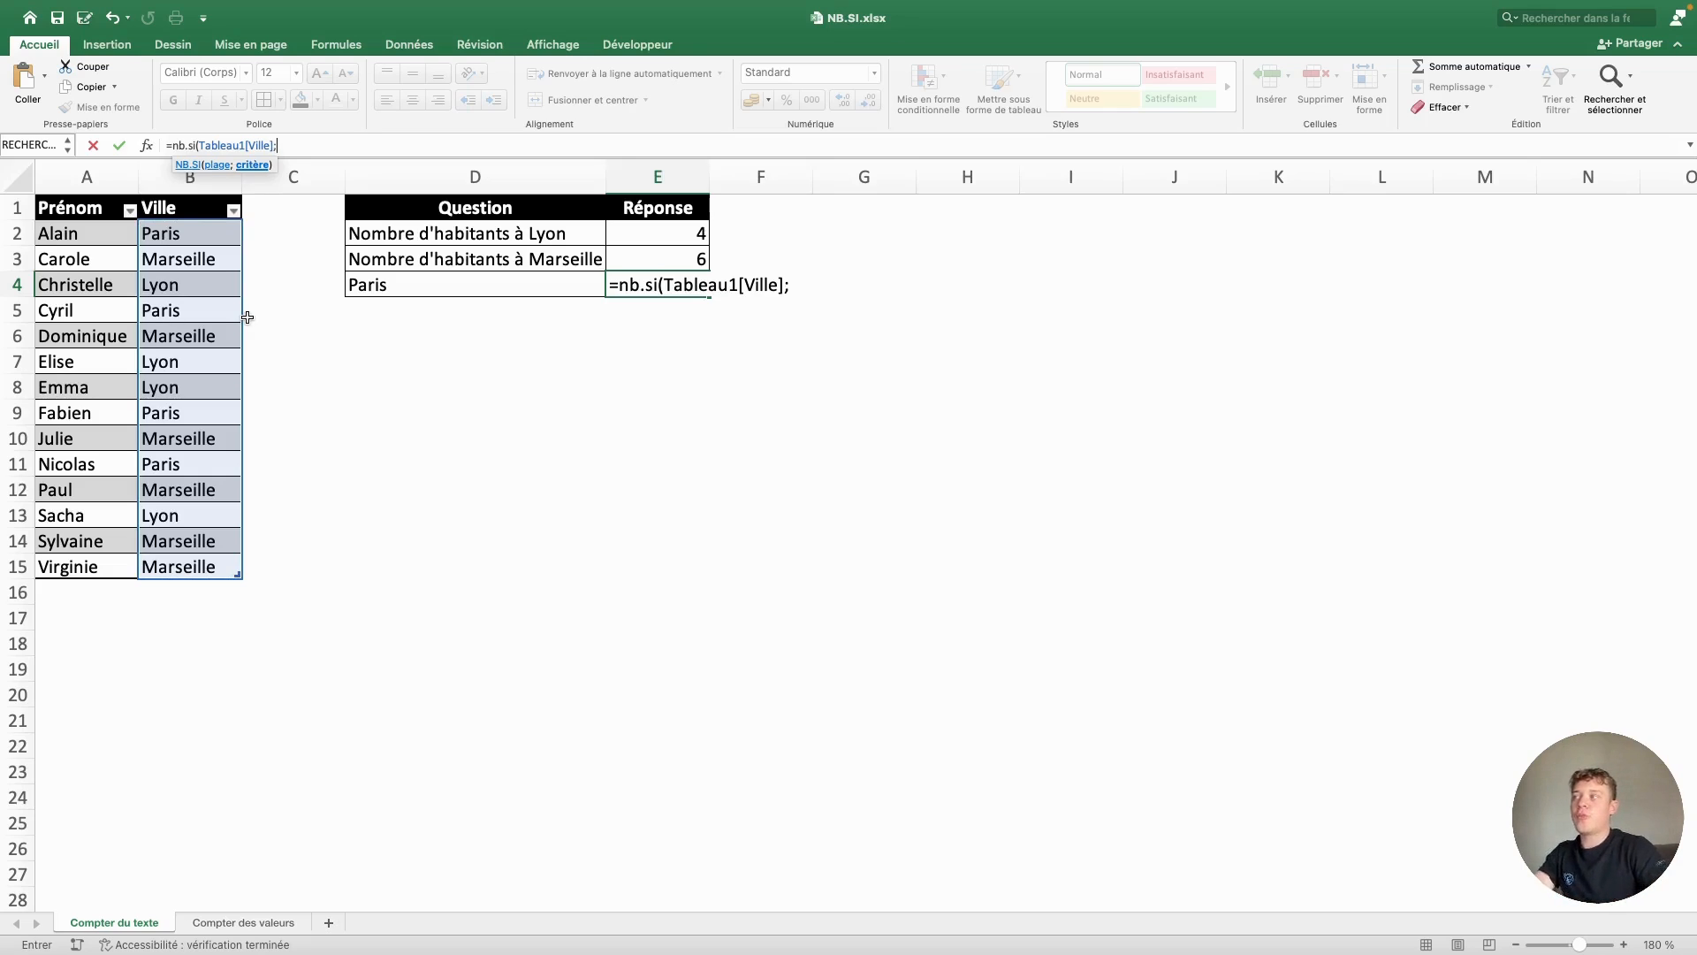
left_click(458, 283)
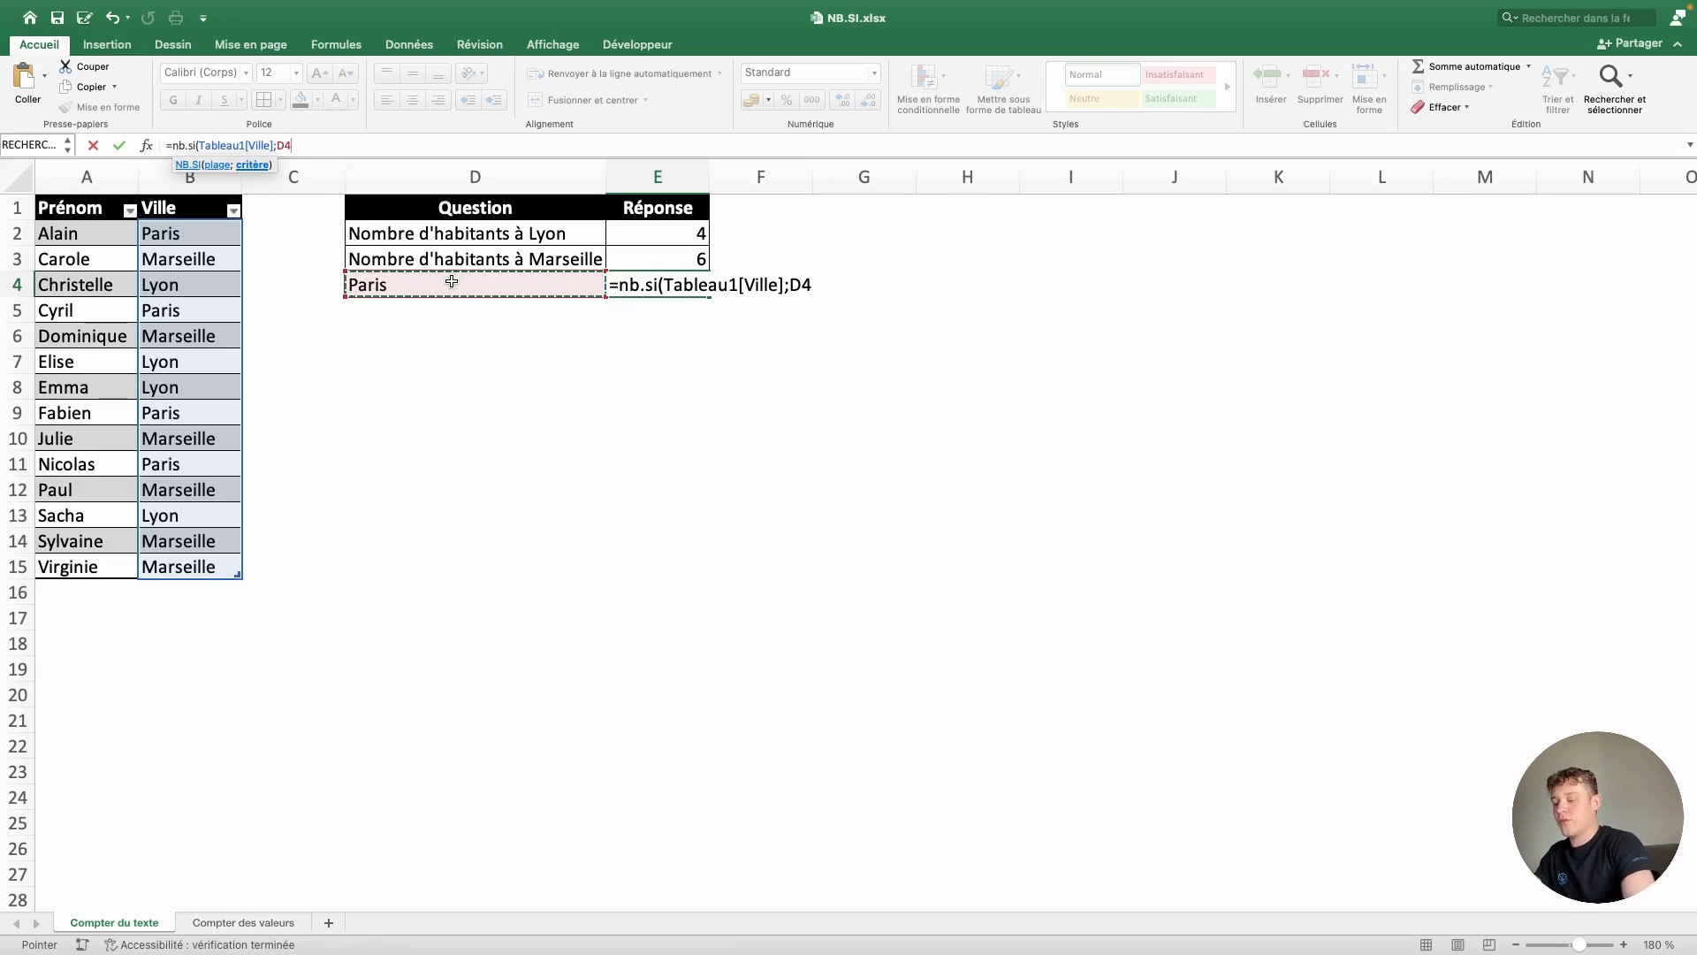
type(")")
key("Return")
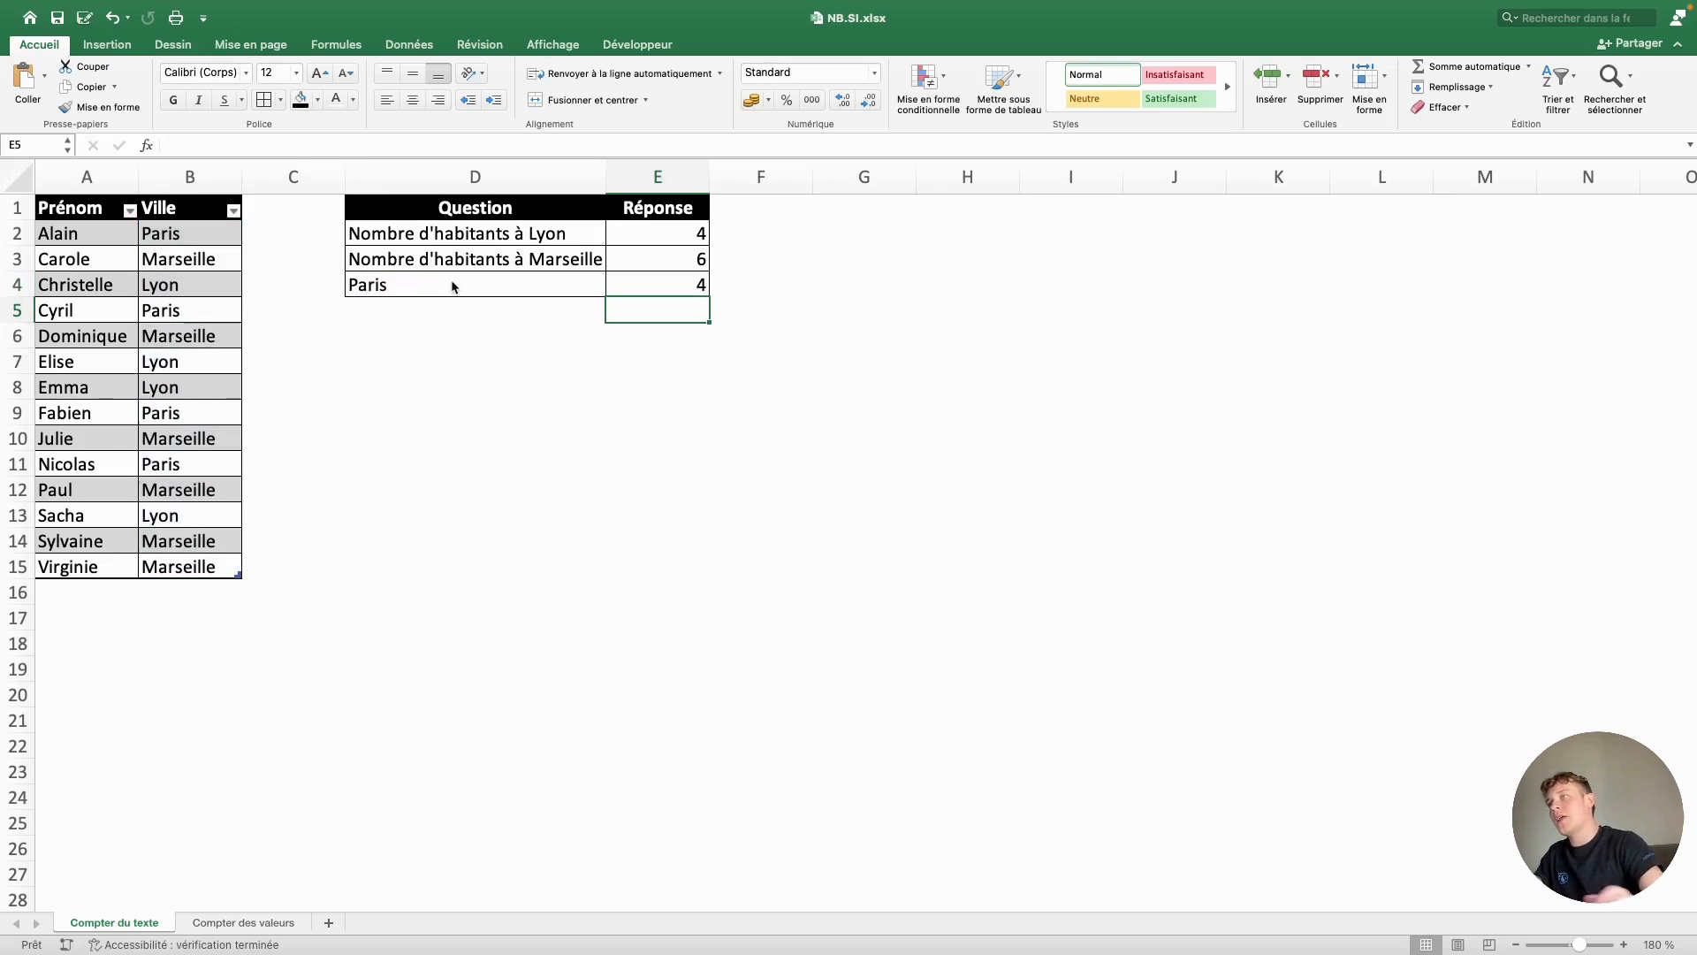
- Check the Paris count in E4 by selecting every Paris entry in the Ville column
left_click(169, 231)
left_click(179, 312, "super")
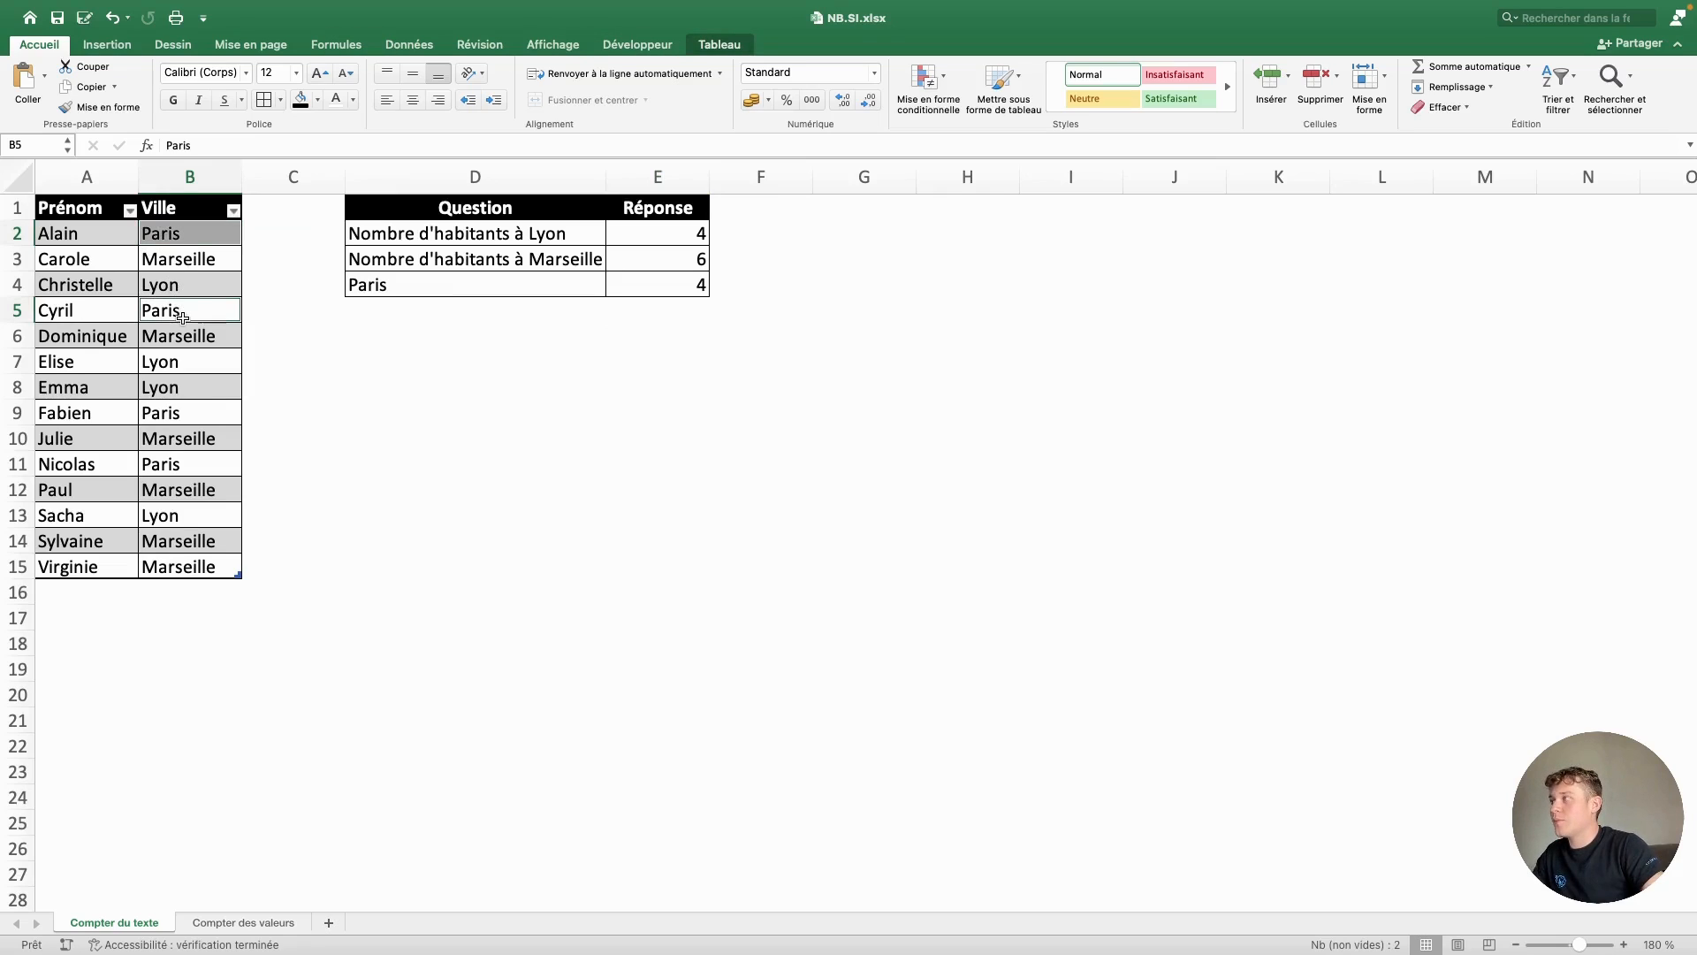
left_click(193, 409, "super")
left_click(210, 463, "super")
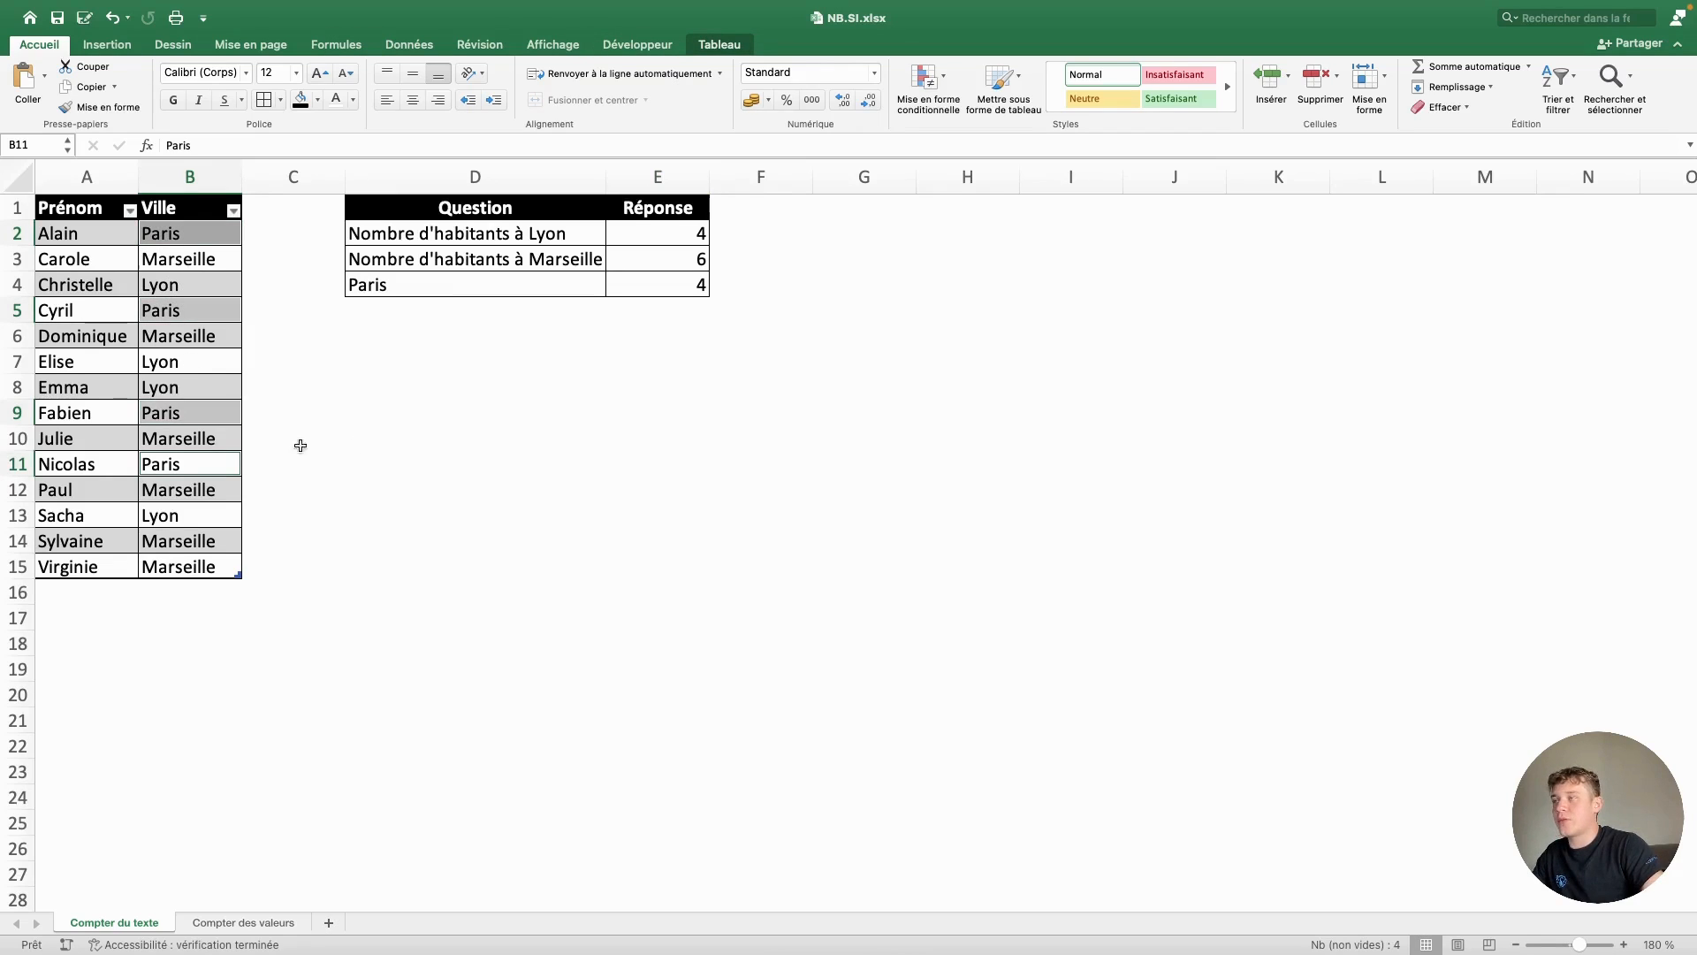
- Replace the D4 criterion in the E4 formula with the quoted text "Paris"
left_click(654, 281)
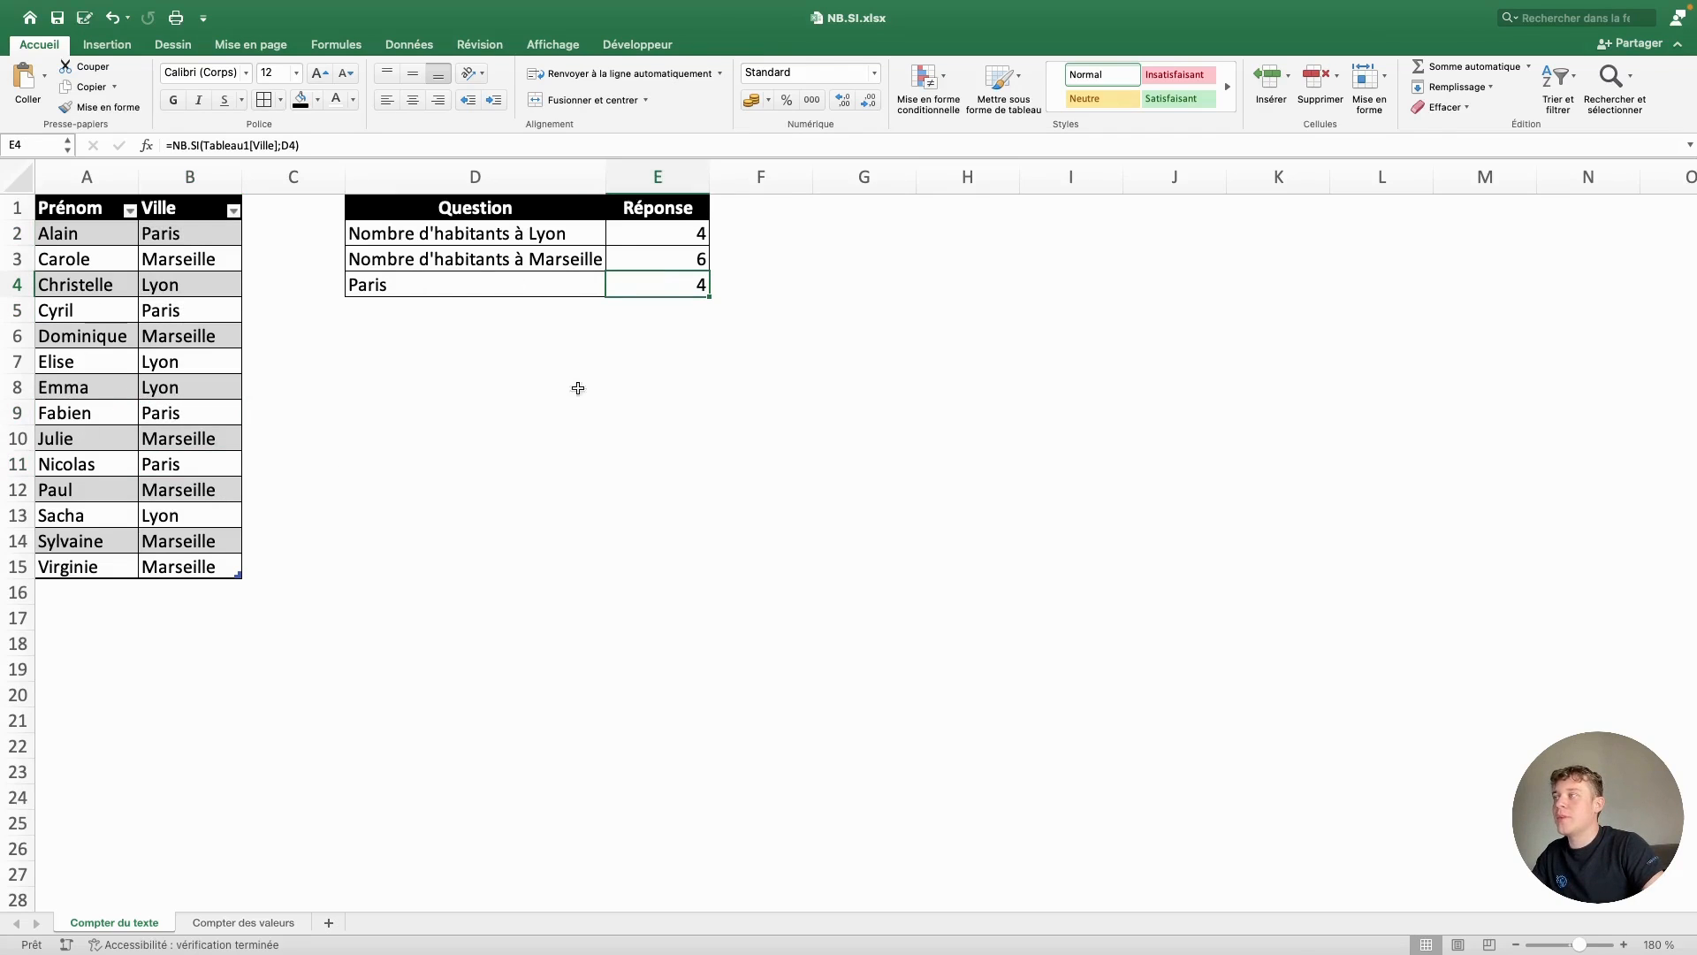
double_click(289, 144)
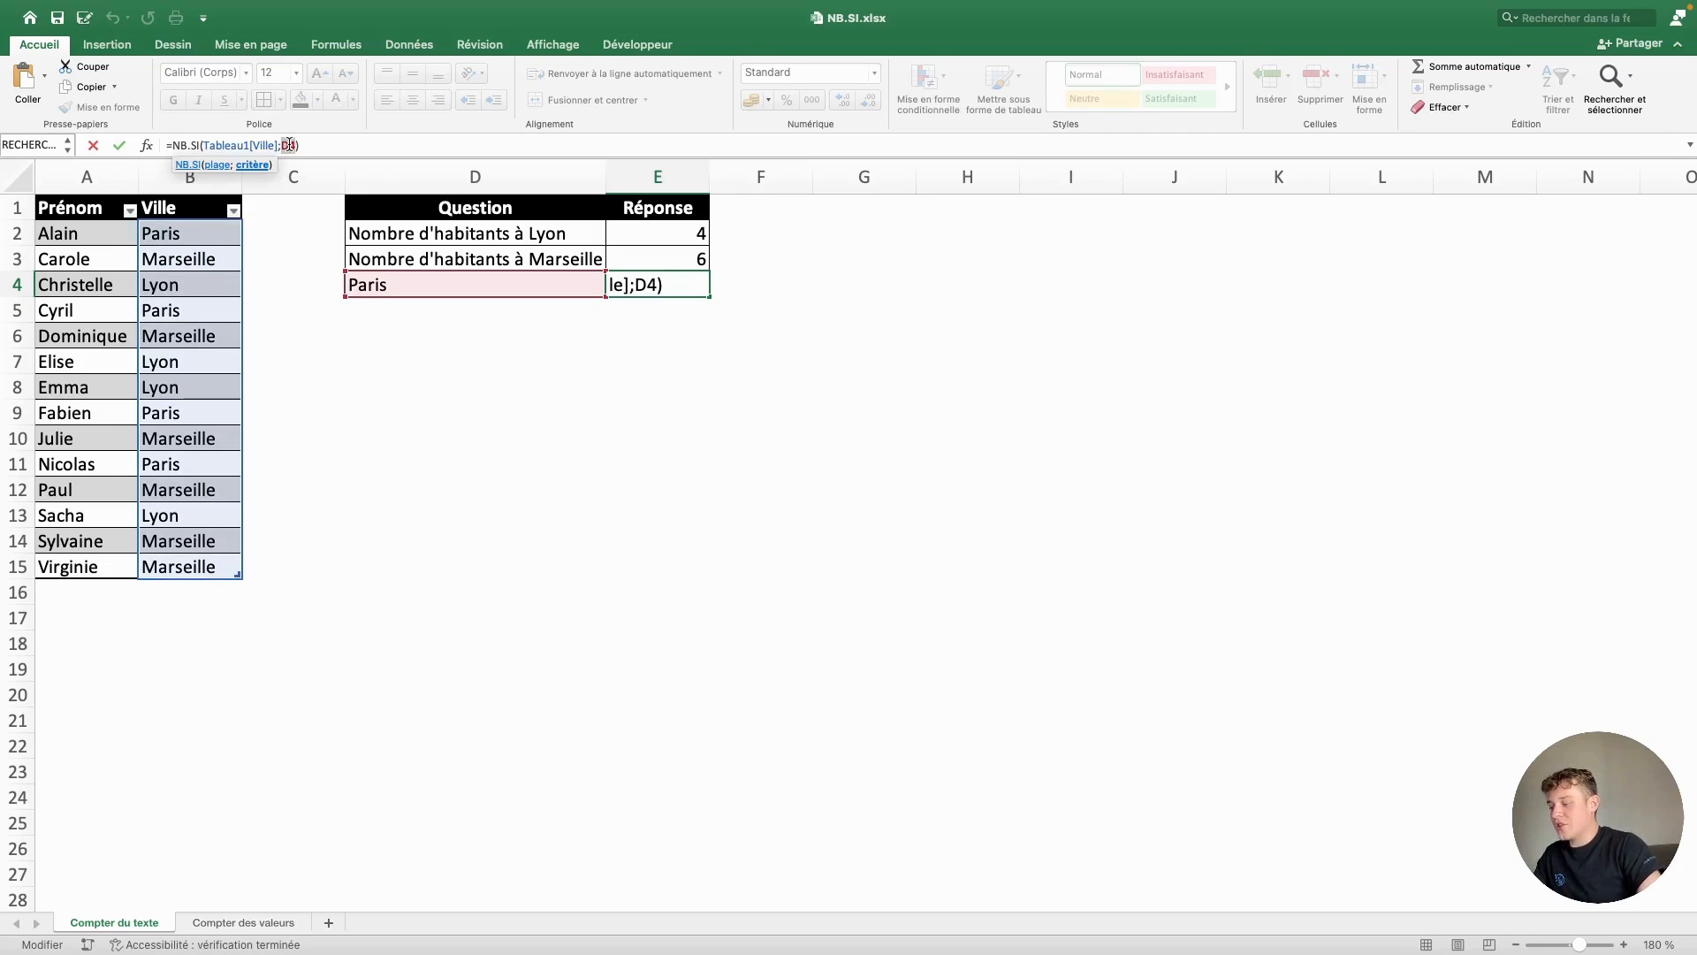
type("\"Paris\"")
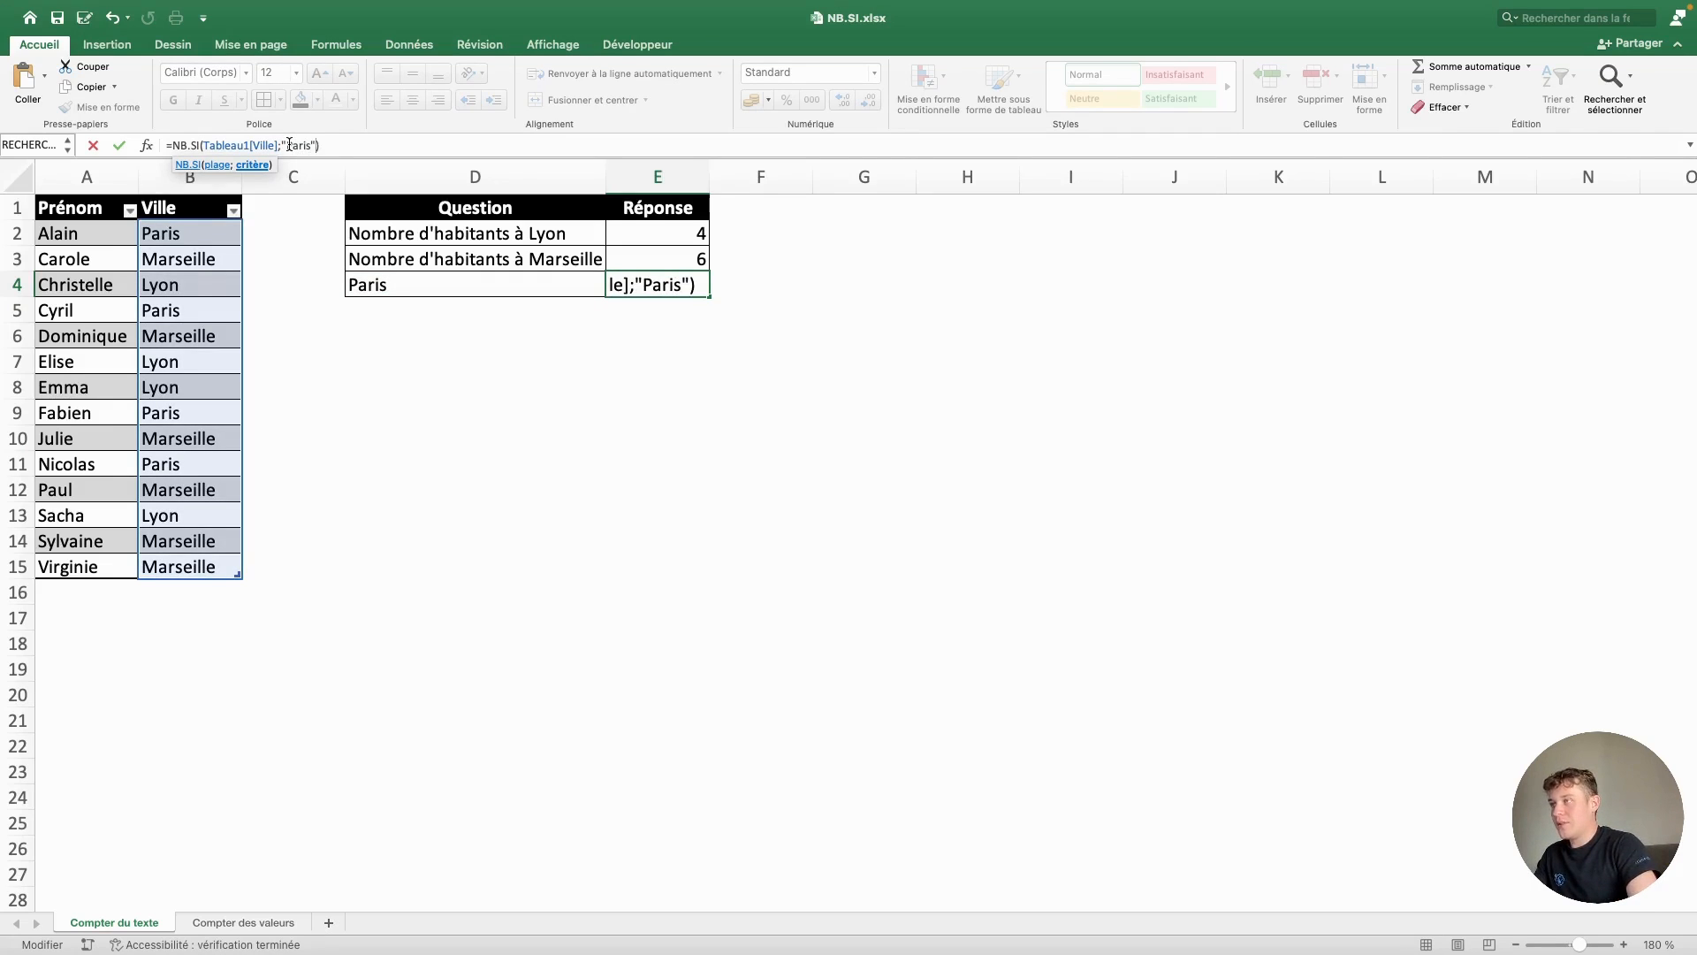
key("Return")
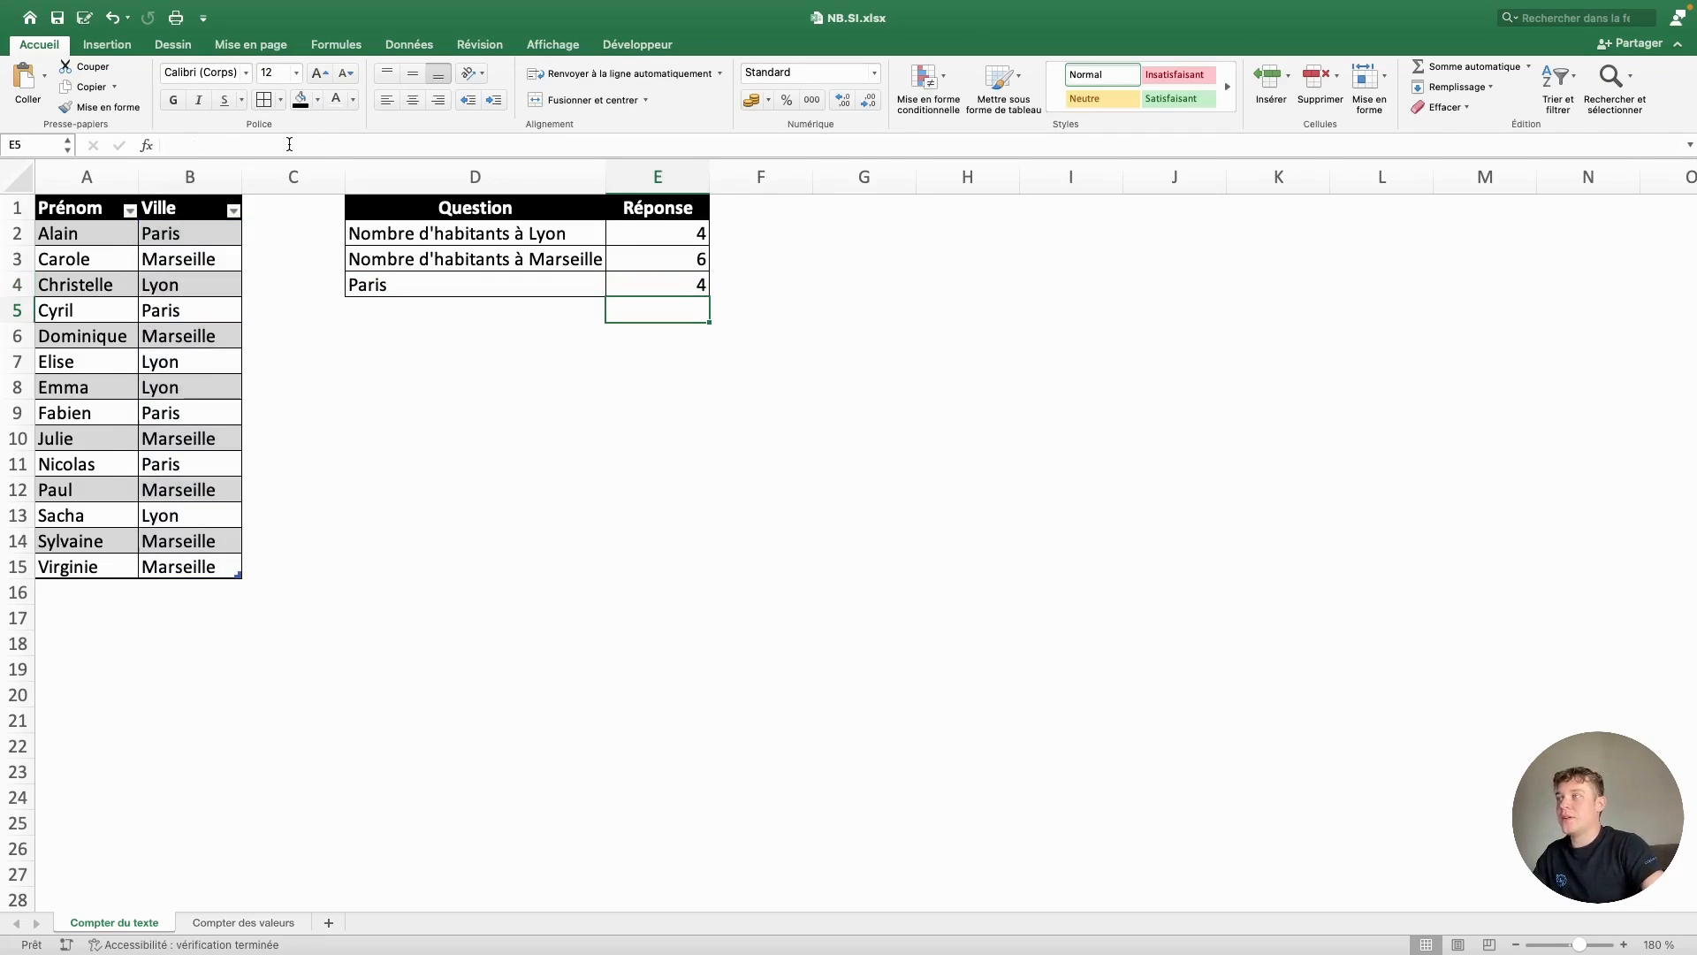
- Remove the quotation marks around Paris in the E4 formula to test an unquoted text criterion
left_click(670, 283)
left_click(295, 144)
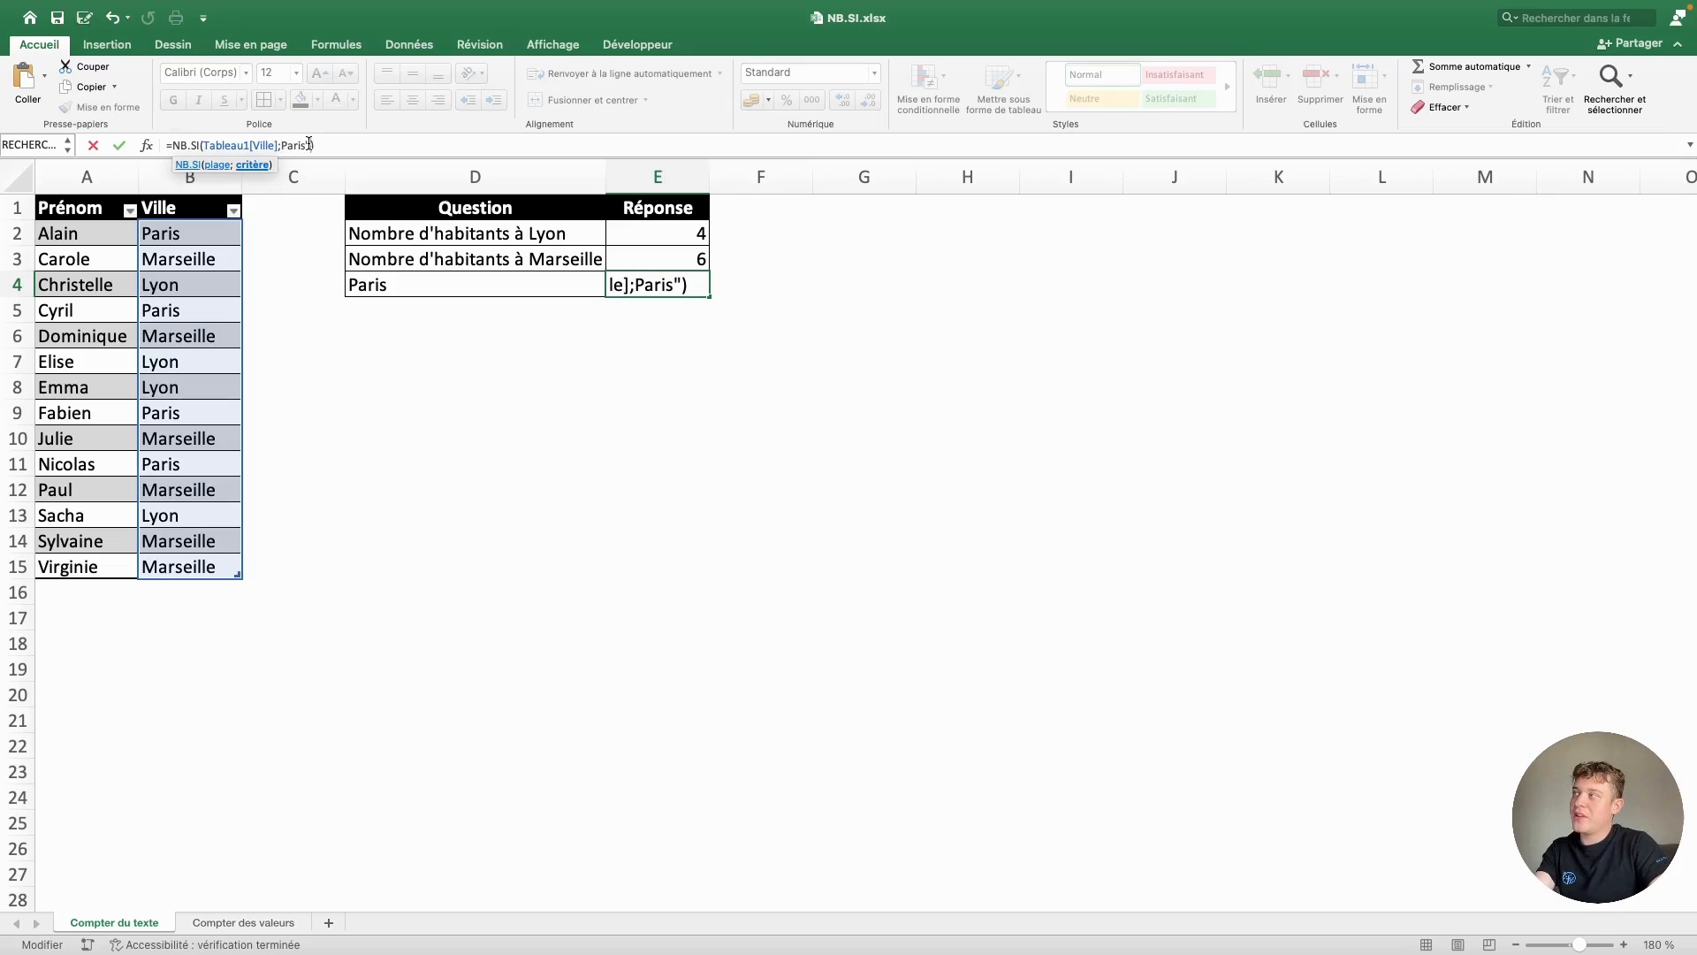
key("Return")
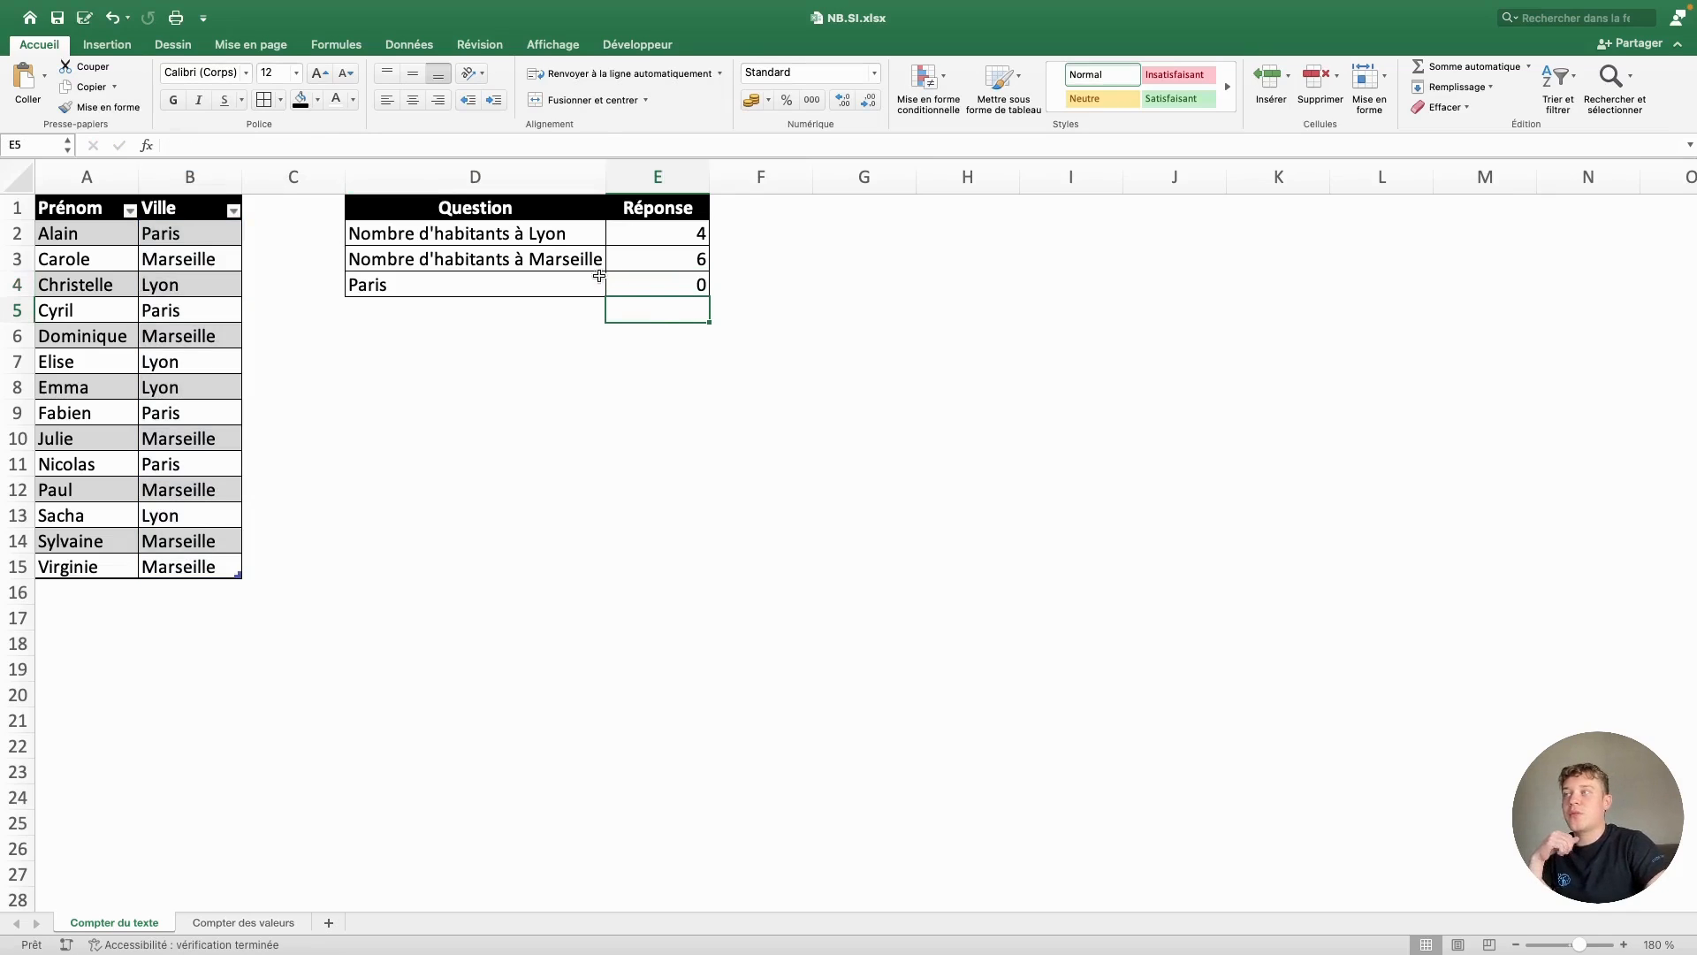
- Set the criterion of the E4 formula to the cell reference D4
left_click(661, 290)
double_click(299, 144)
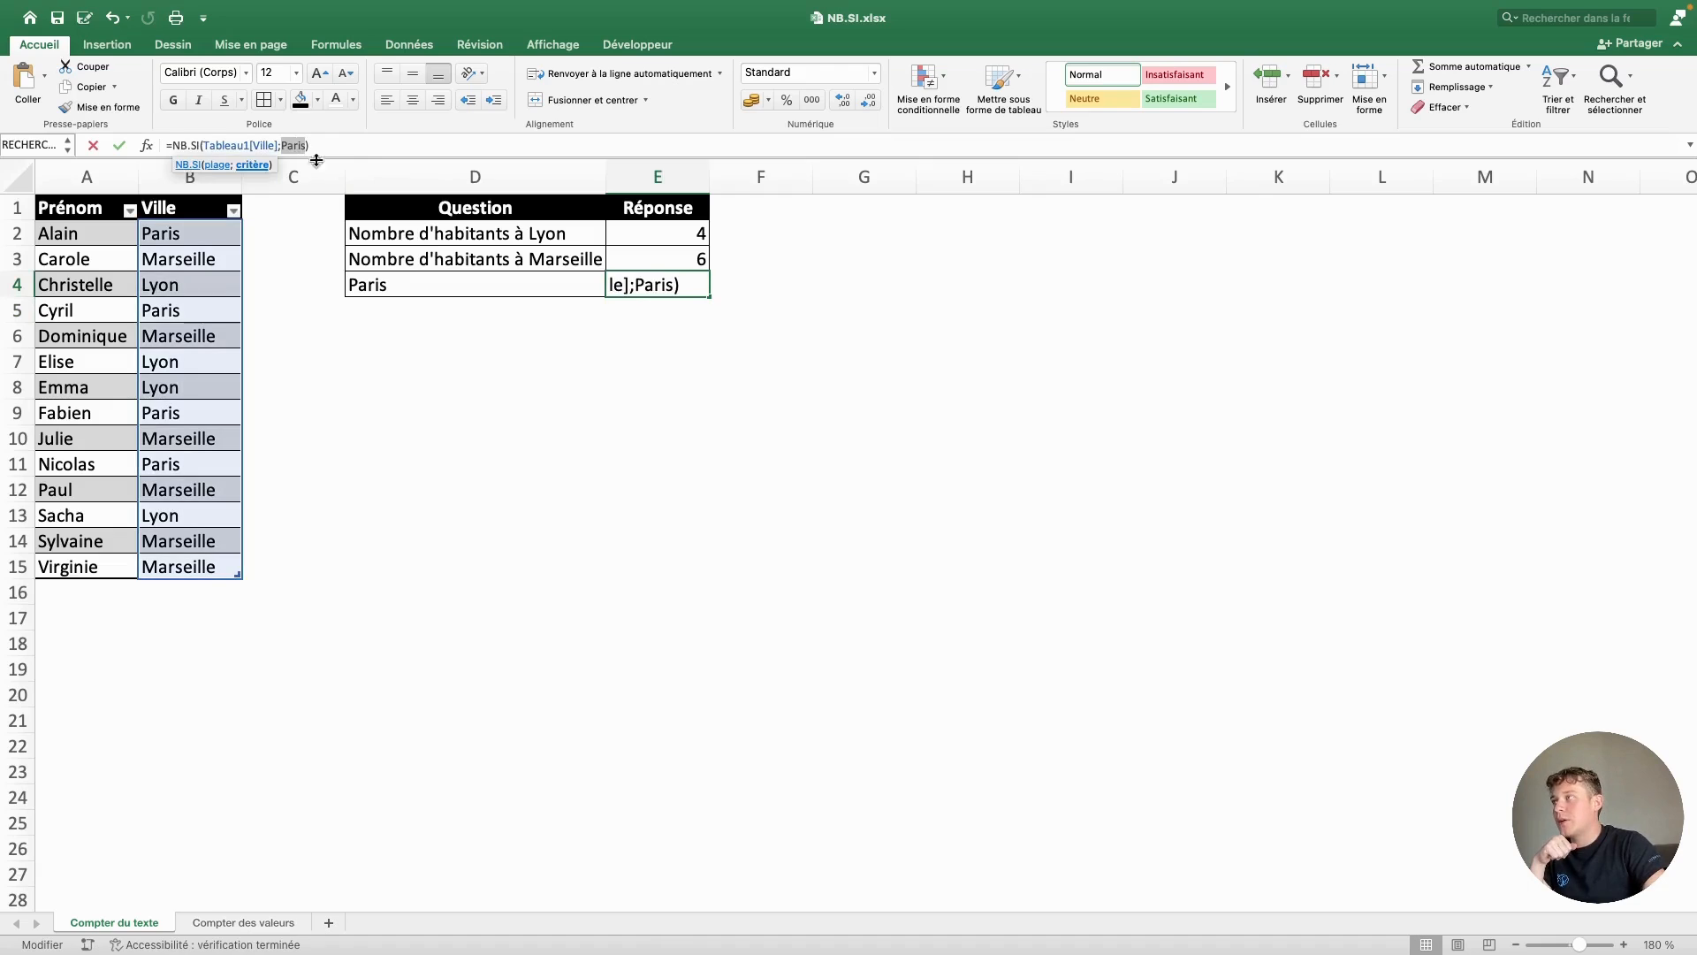
left_click(442, 281)
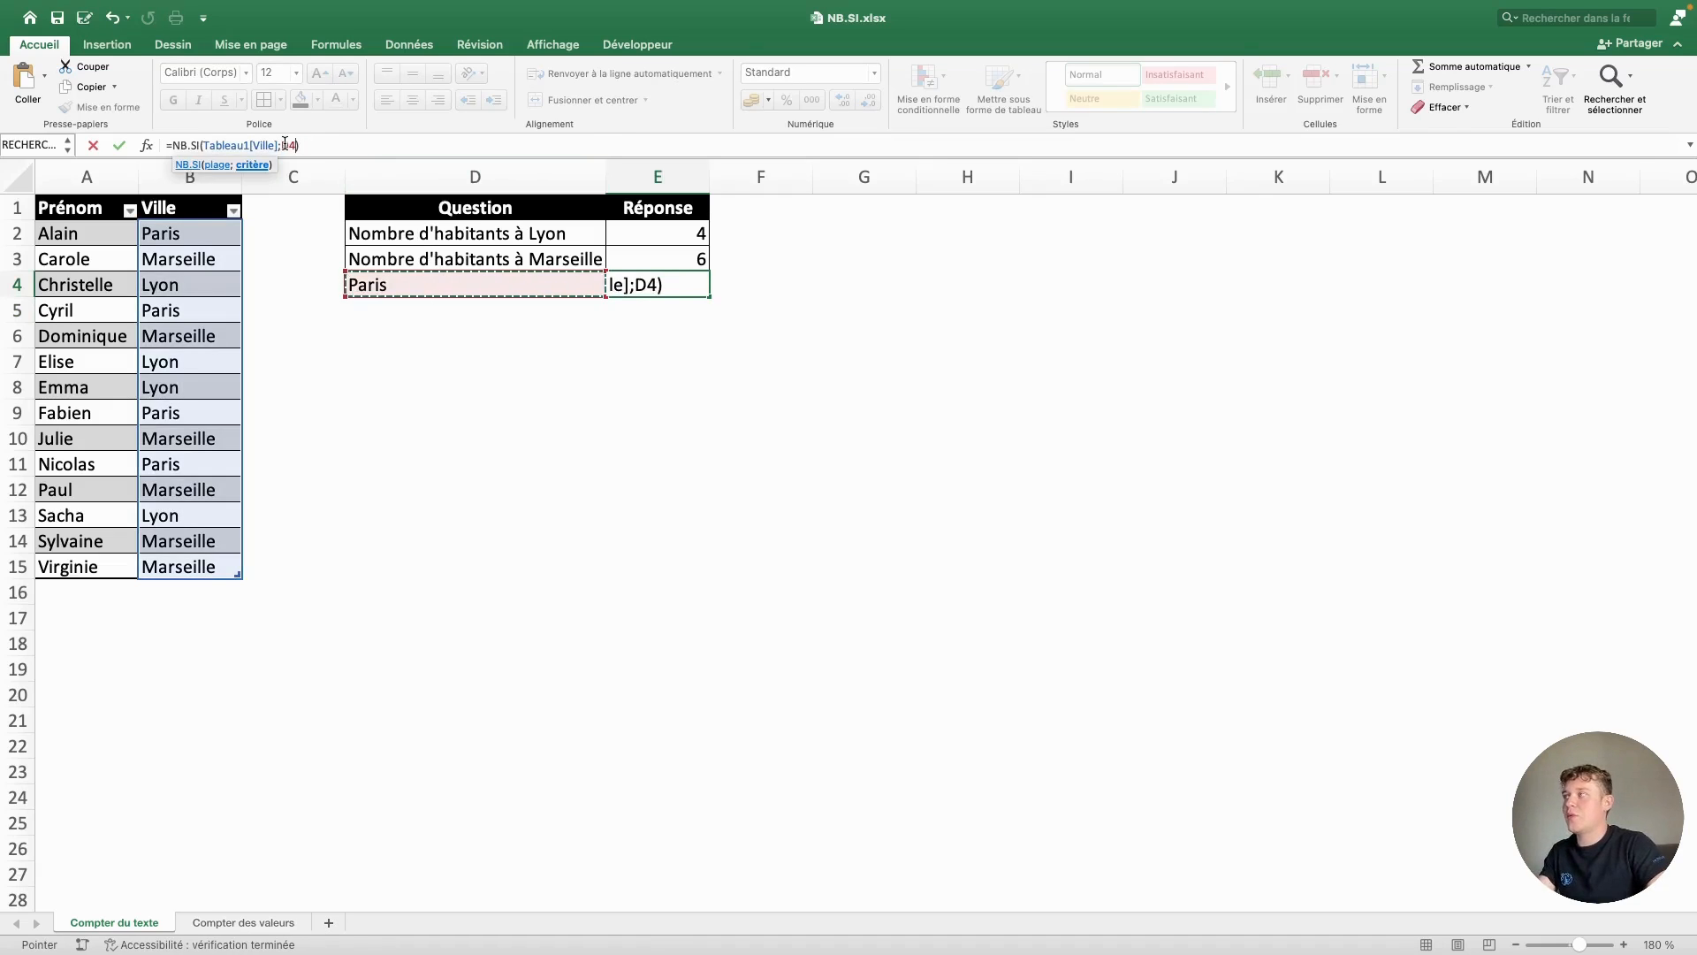
key("Return")
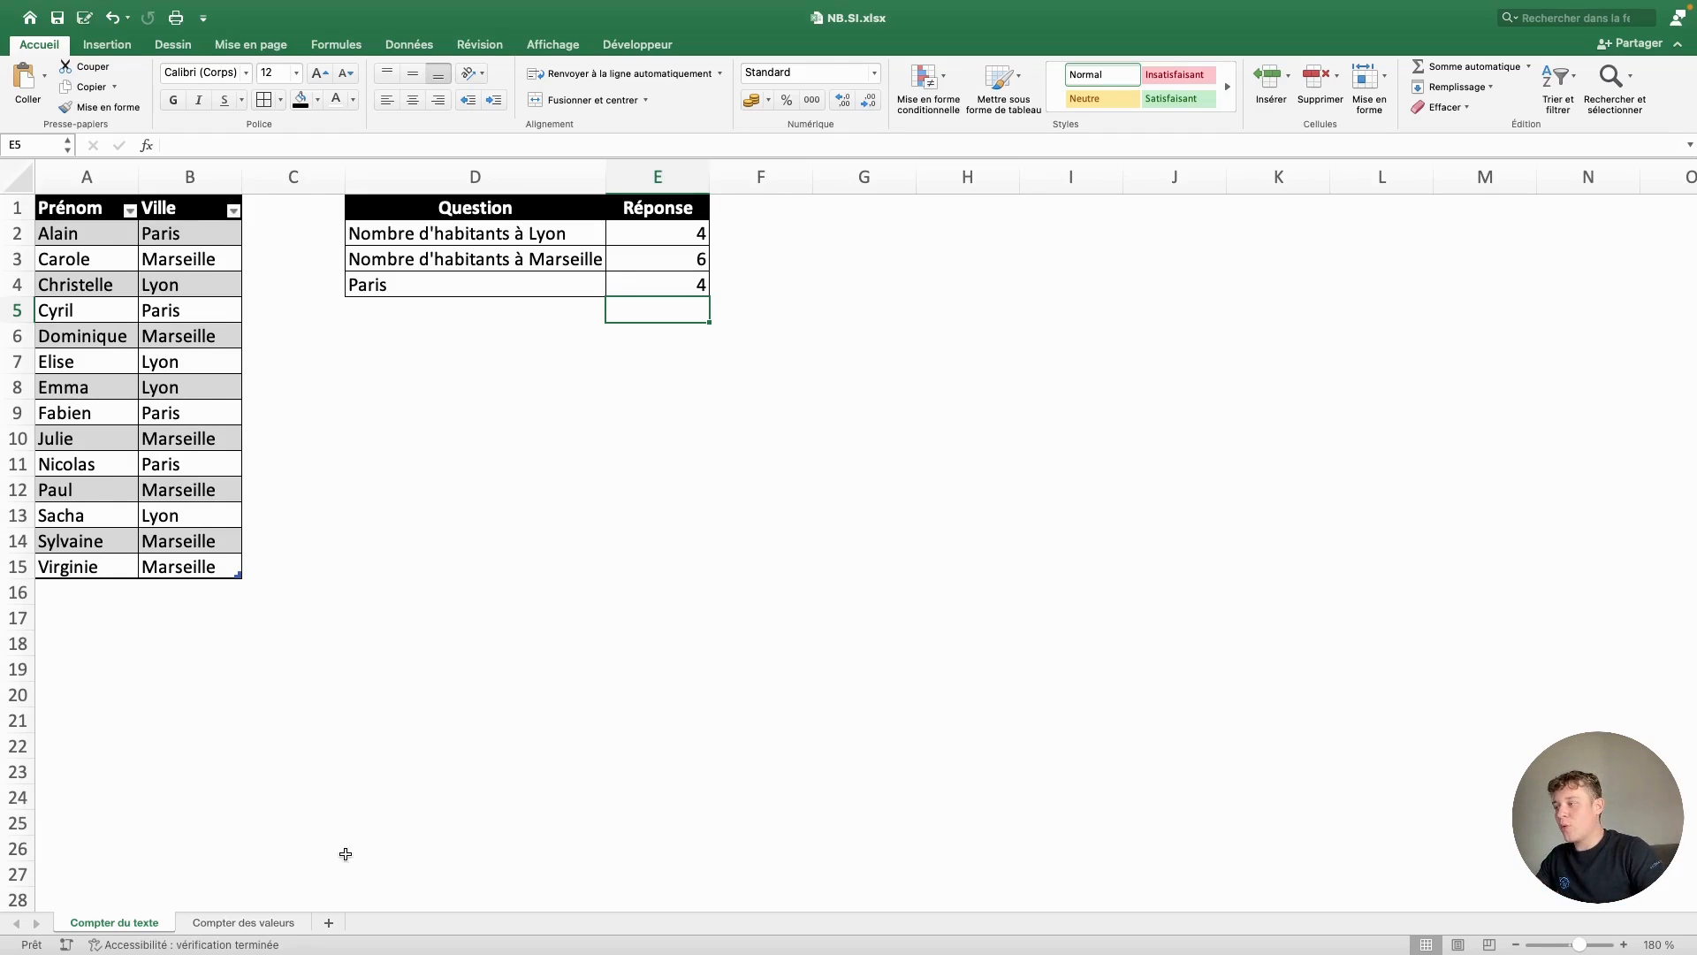
- Open the Compter des valeurs sheet and examine the students' grades in the Note /20 column
left_click(288, 924)
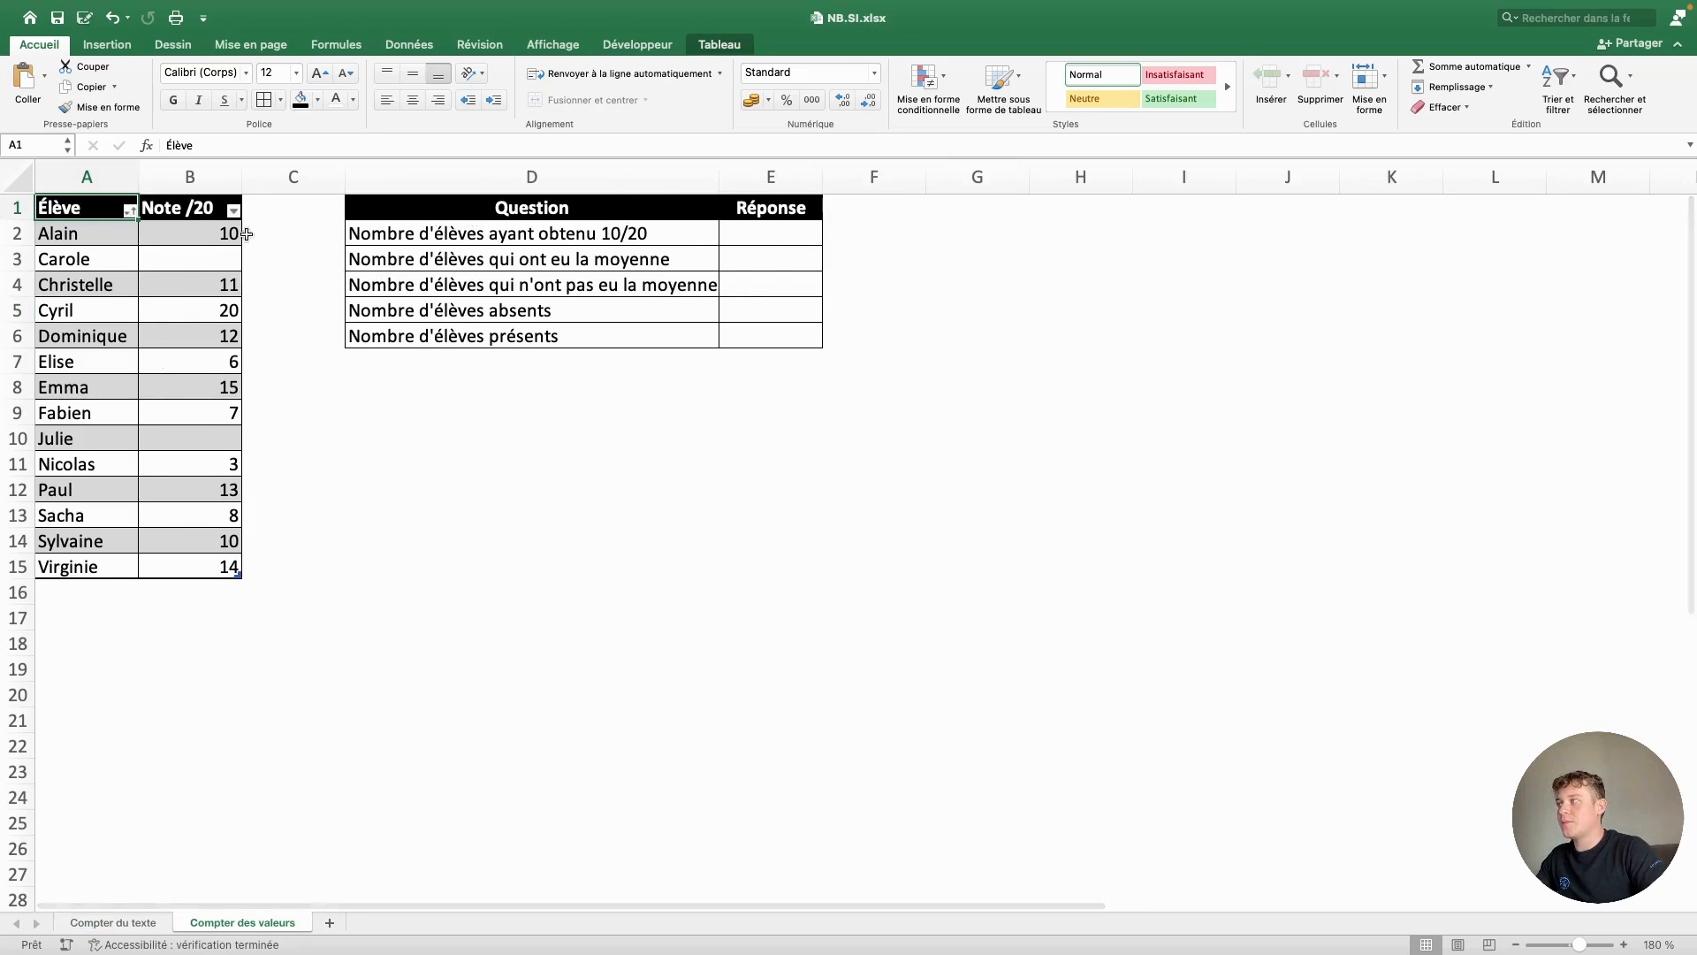
left_click(205, 234)
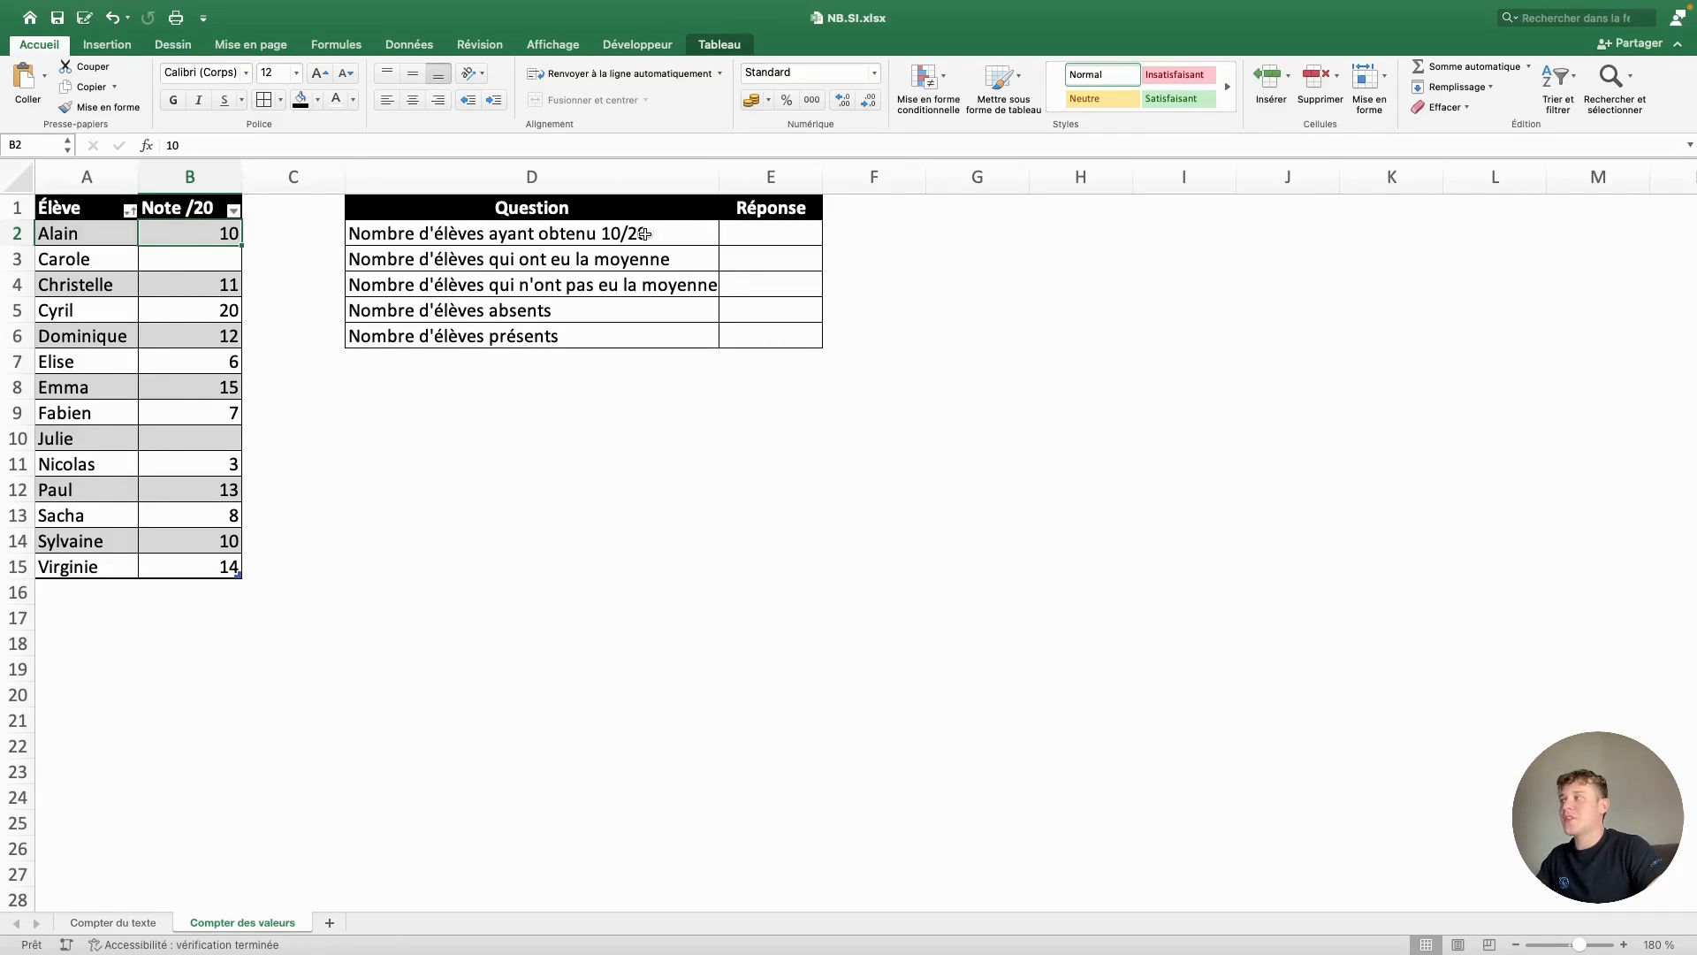
left_click_drag(69, 237, 89, 265)
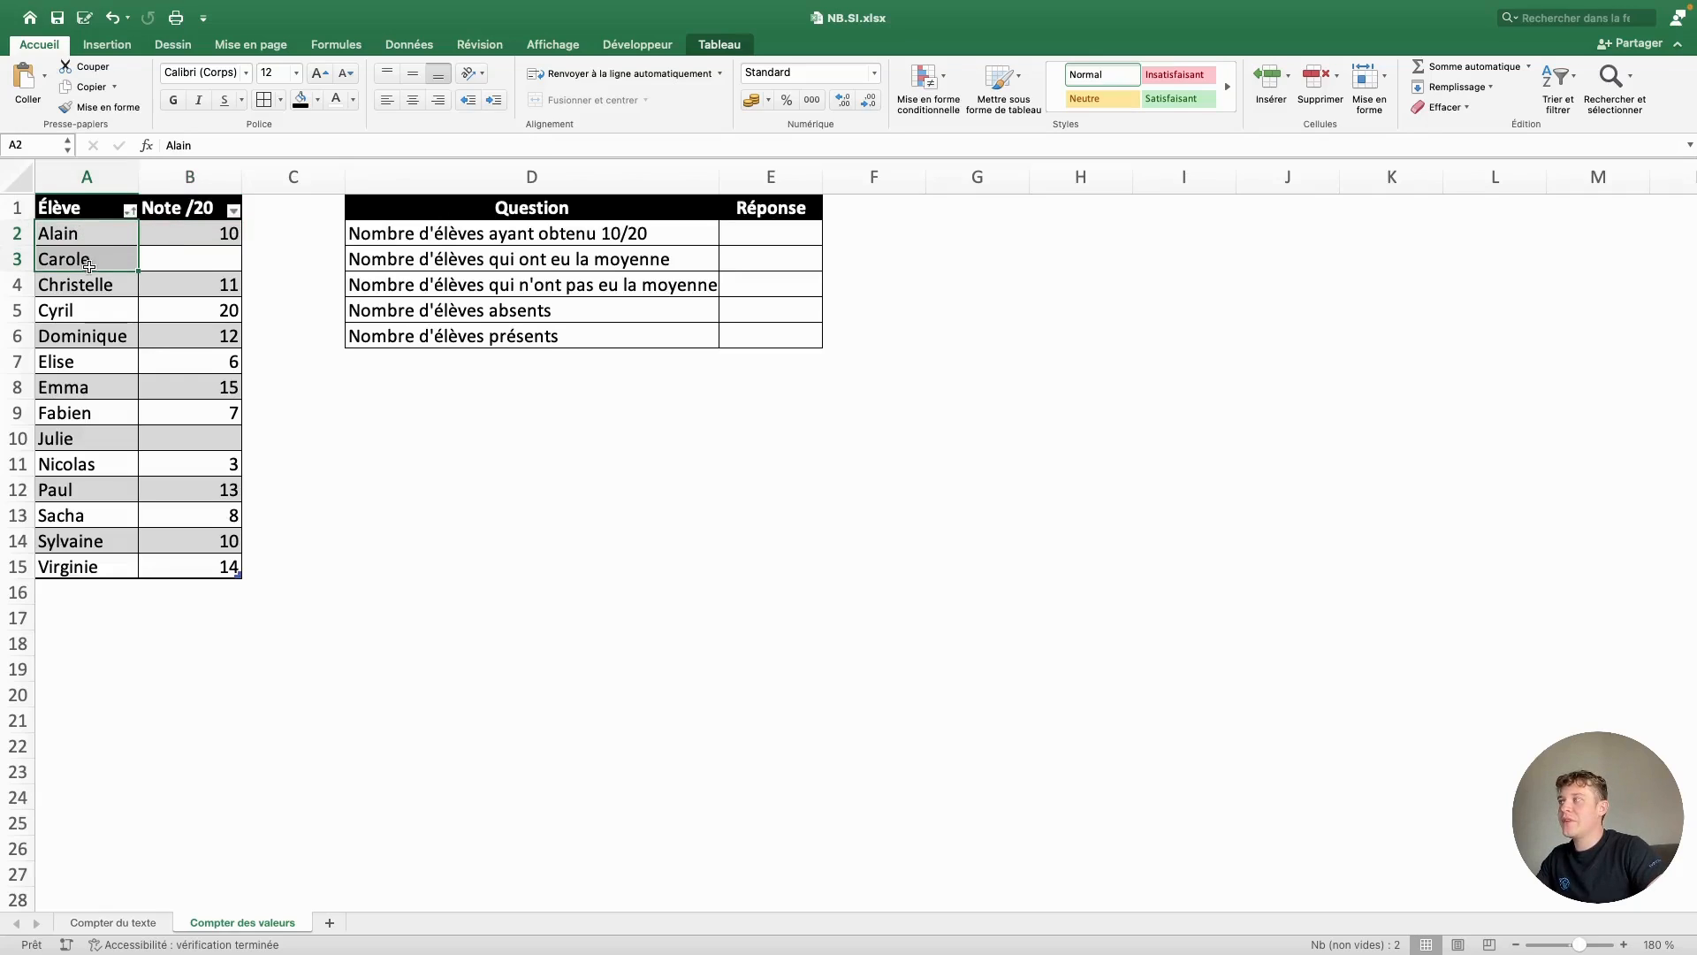
left_click(148, 230)
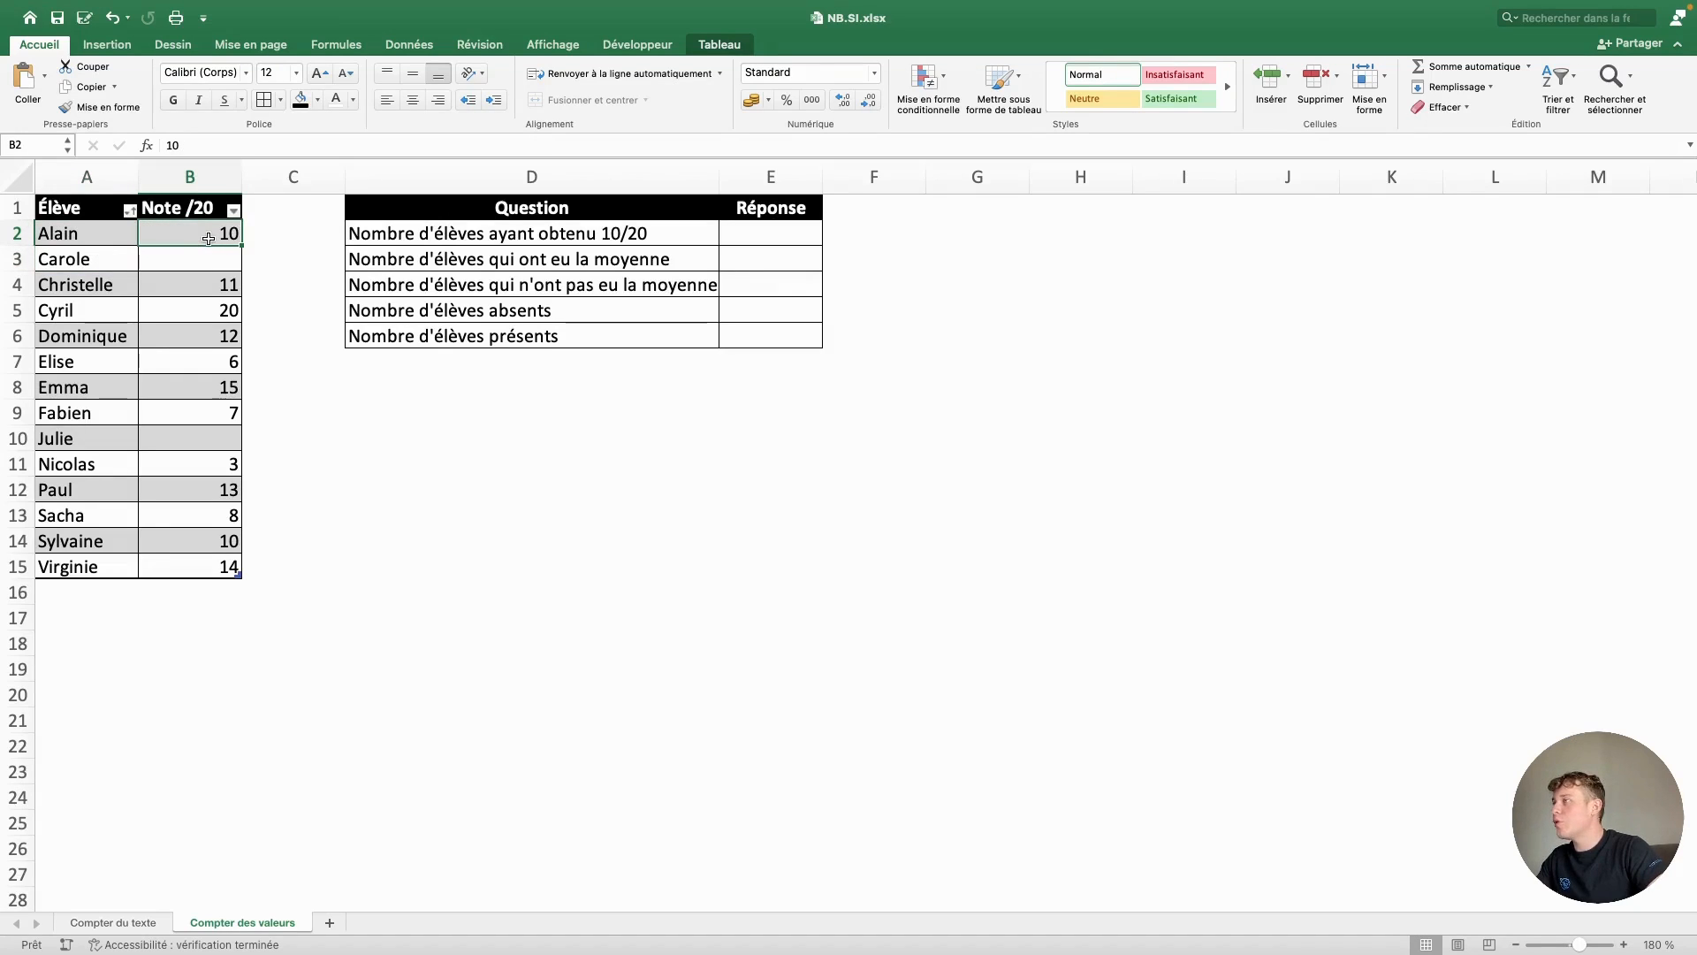
left_click(732, 241)
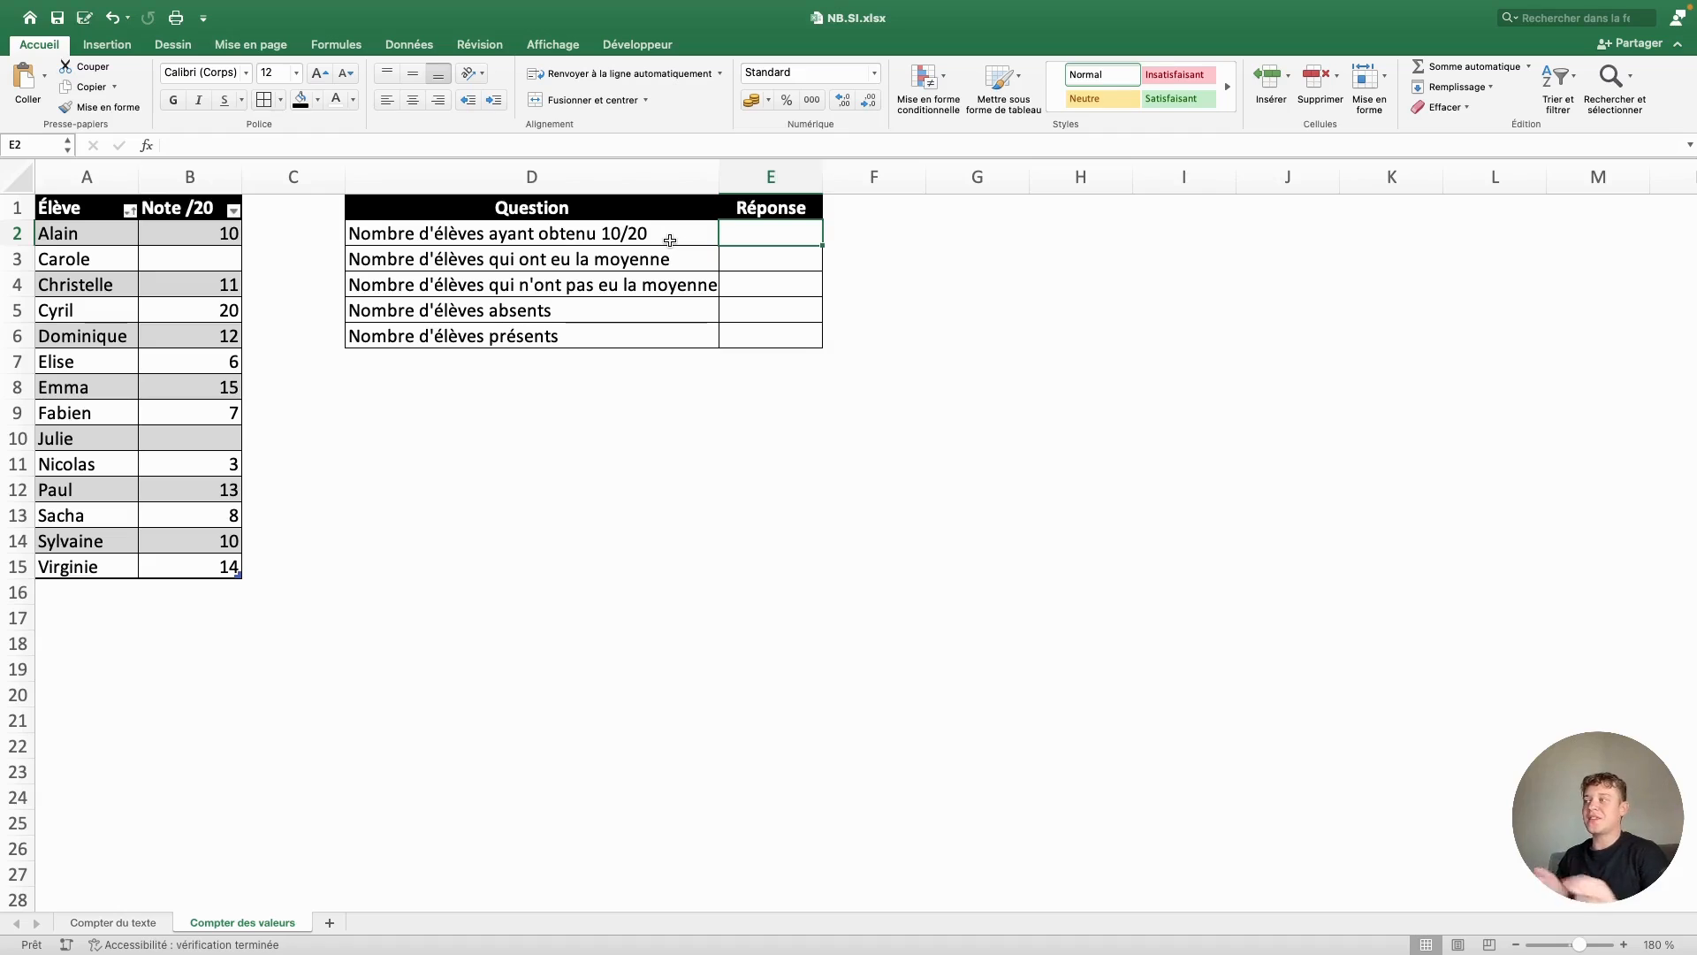
left_click(158, 202)
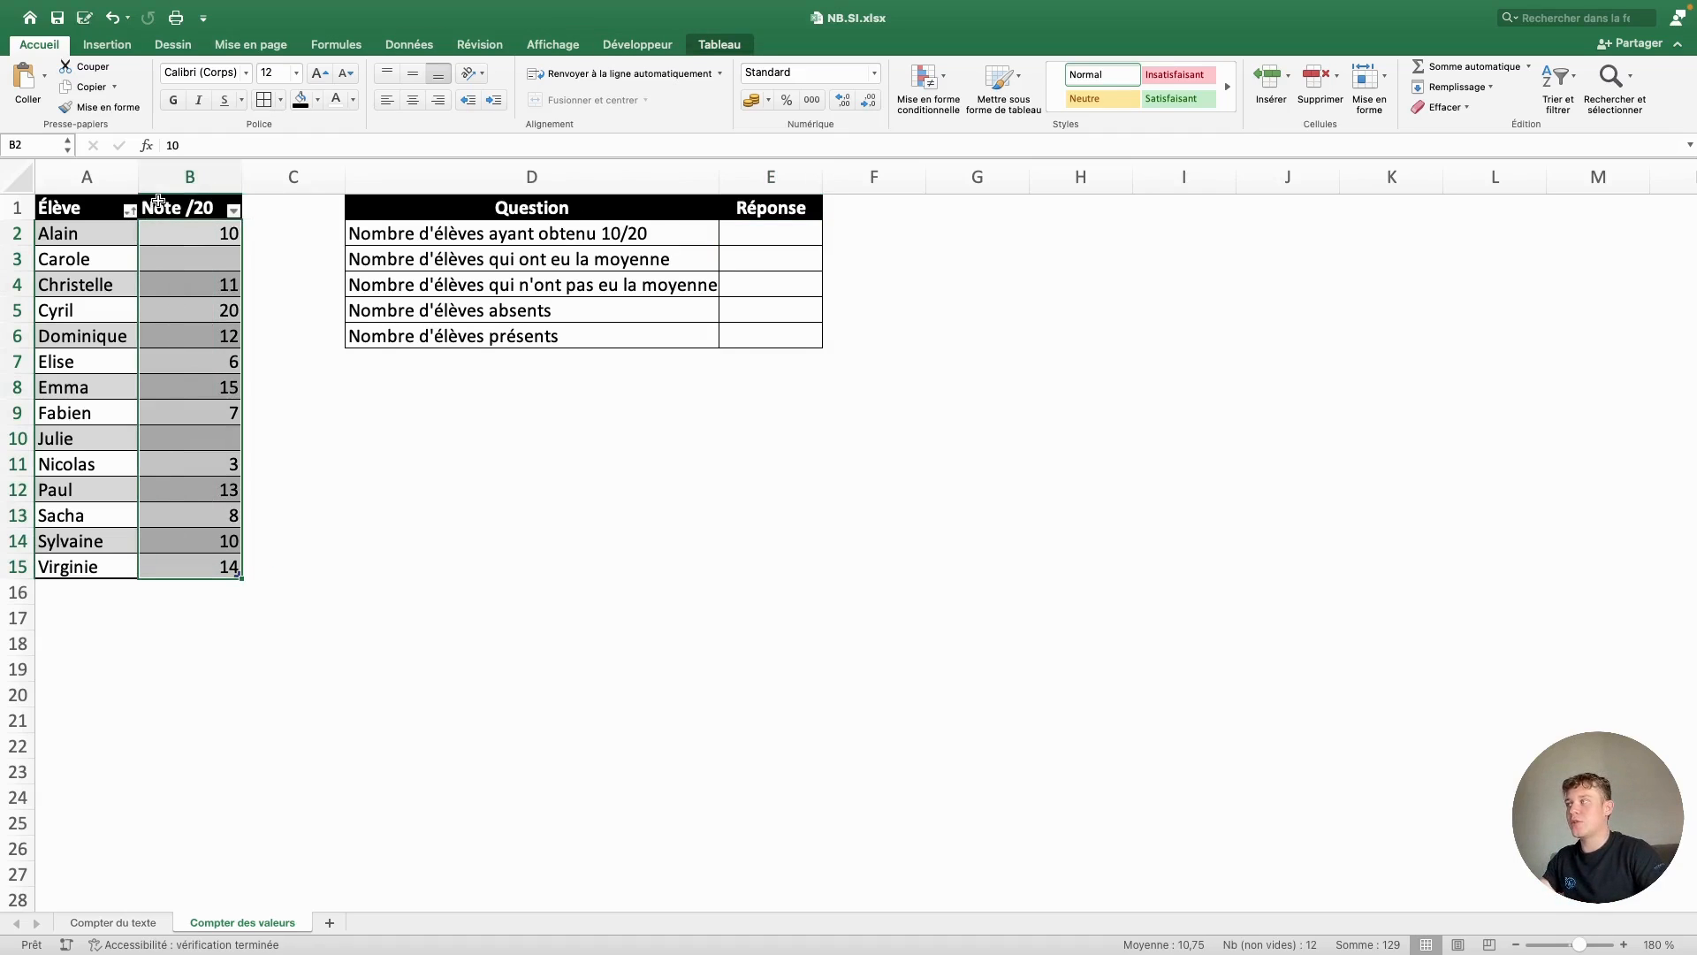
- Count the students who scored 10/20 in E2 with the formula =NB.SI(Tableau14[Note /20];10)
left_click(795, 237)
type("=")
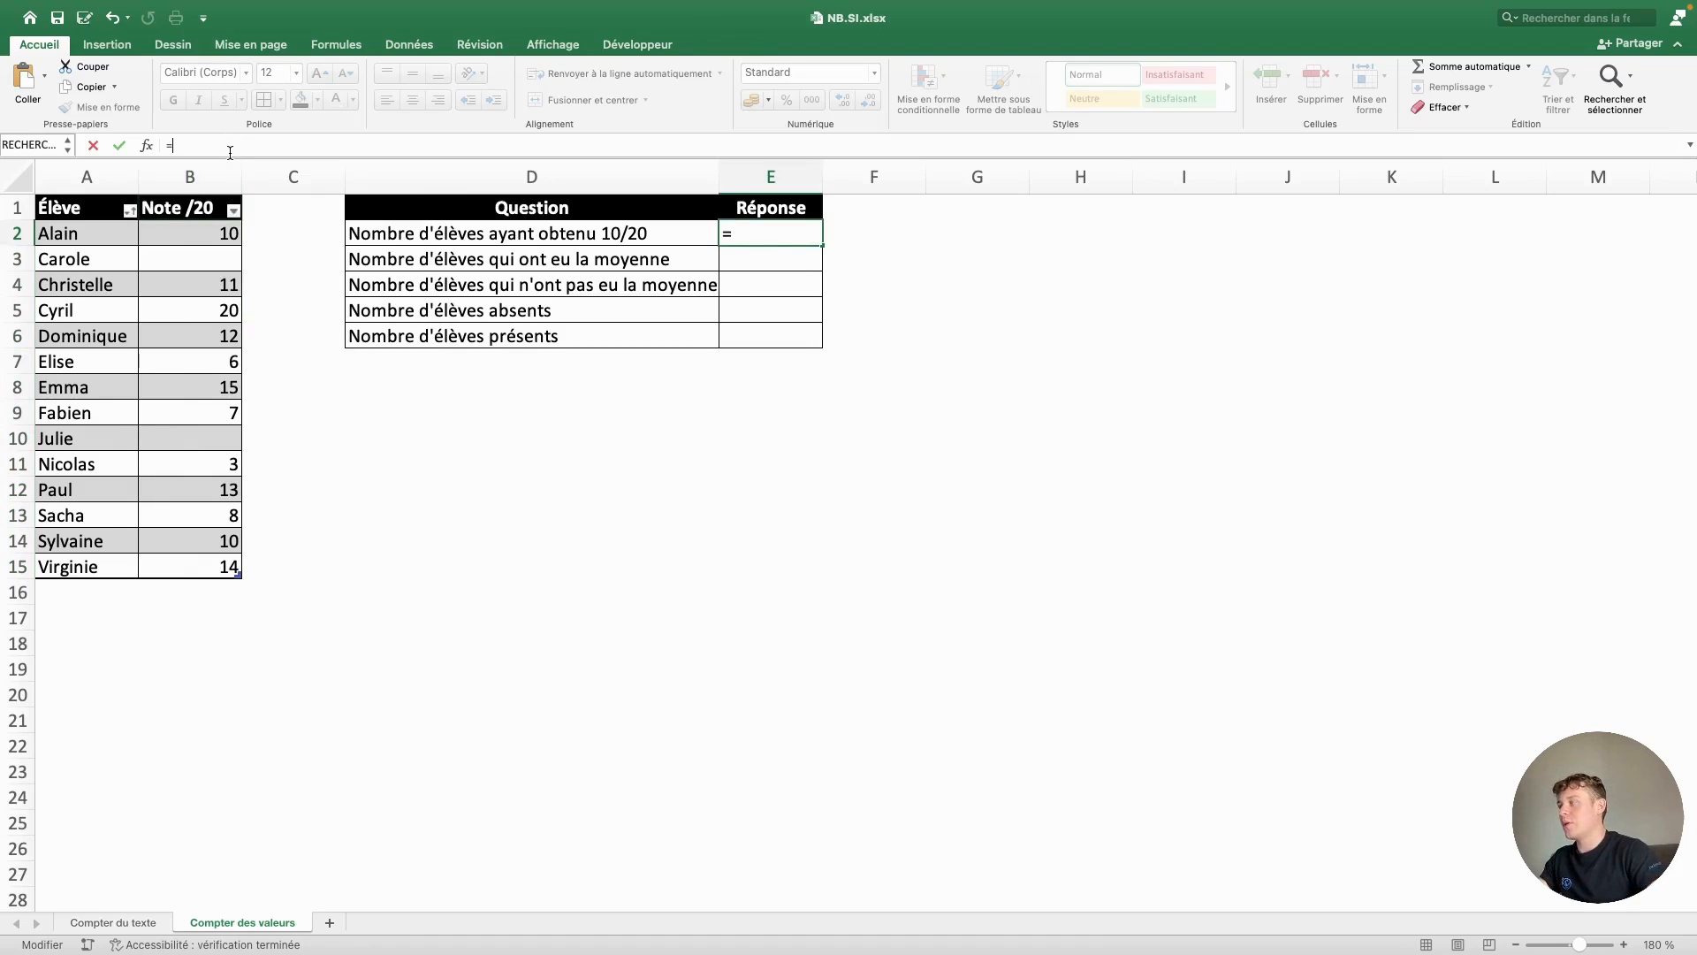
type("nb.si(")
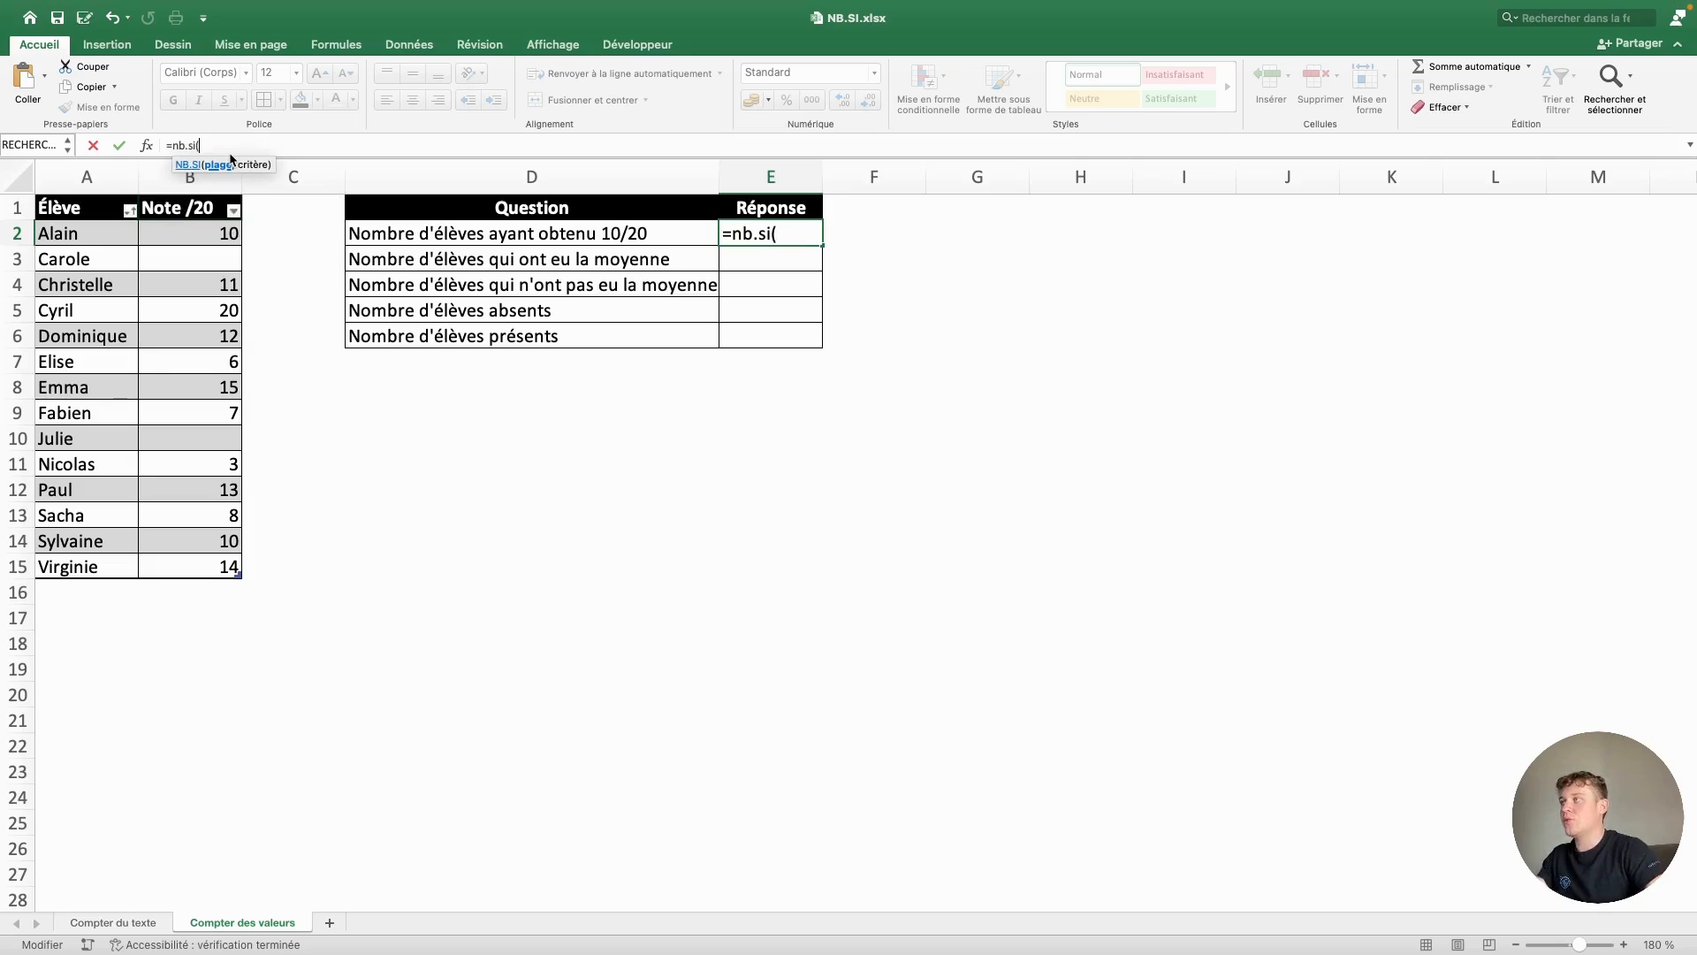
left_click(200, 196)
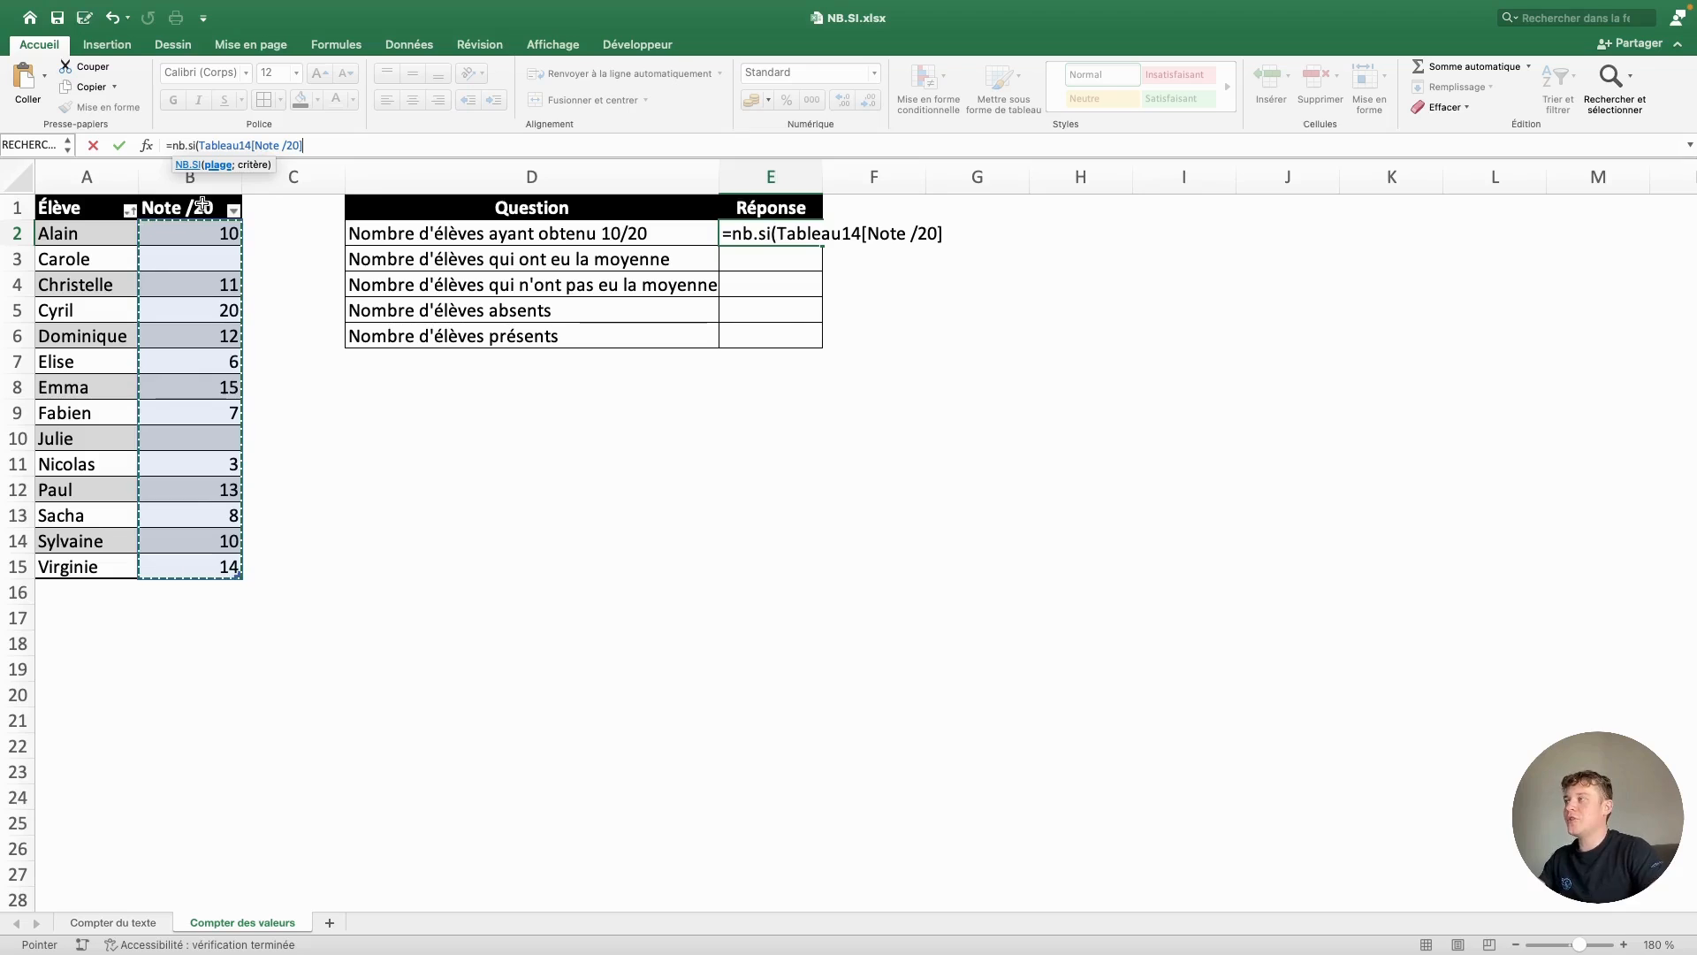
type(";")
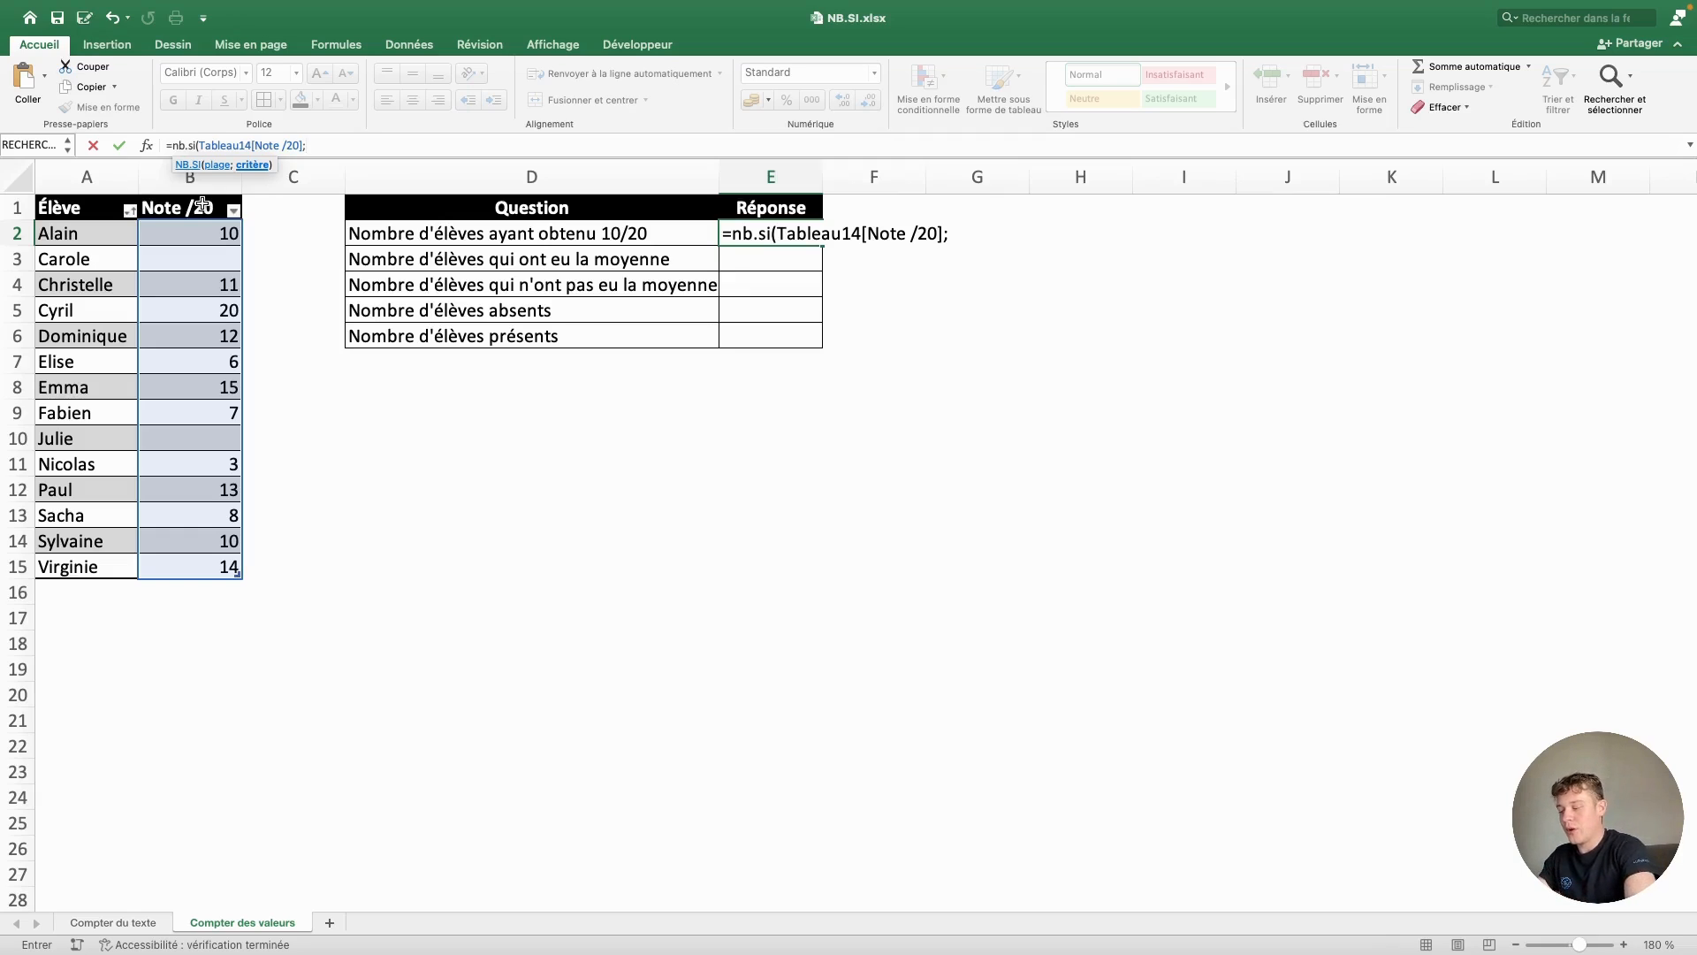
type("10)")
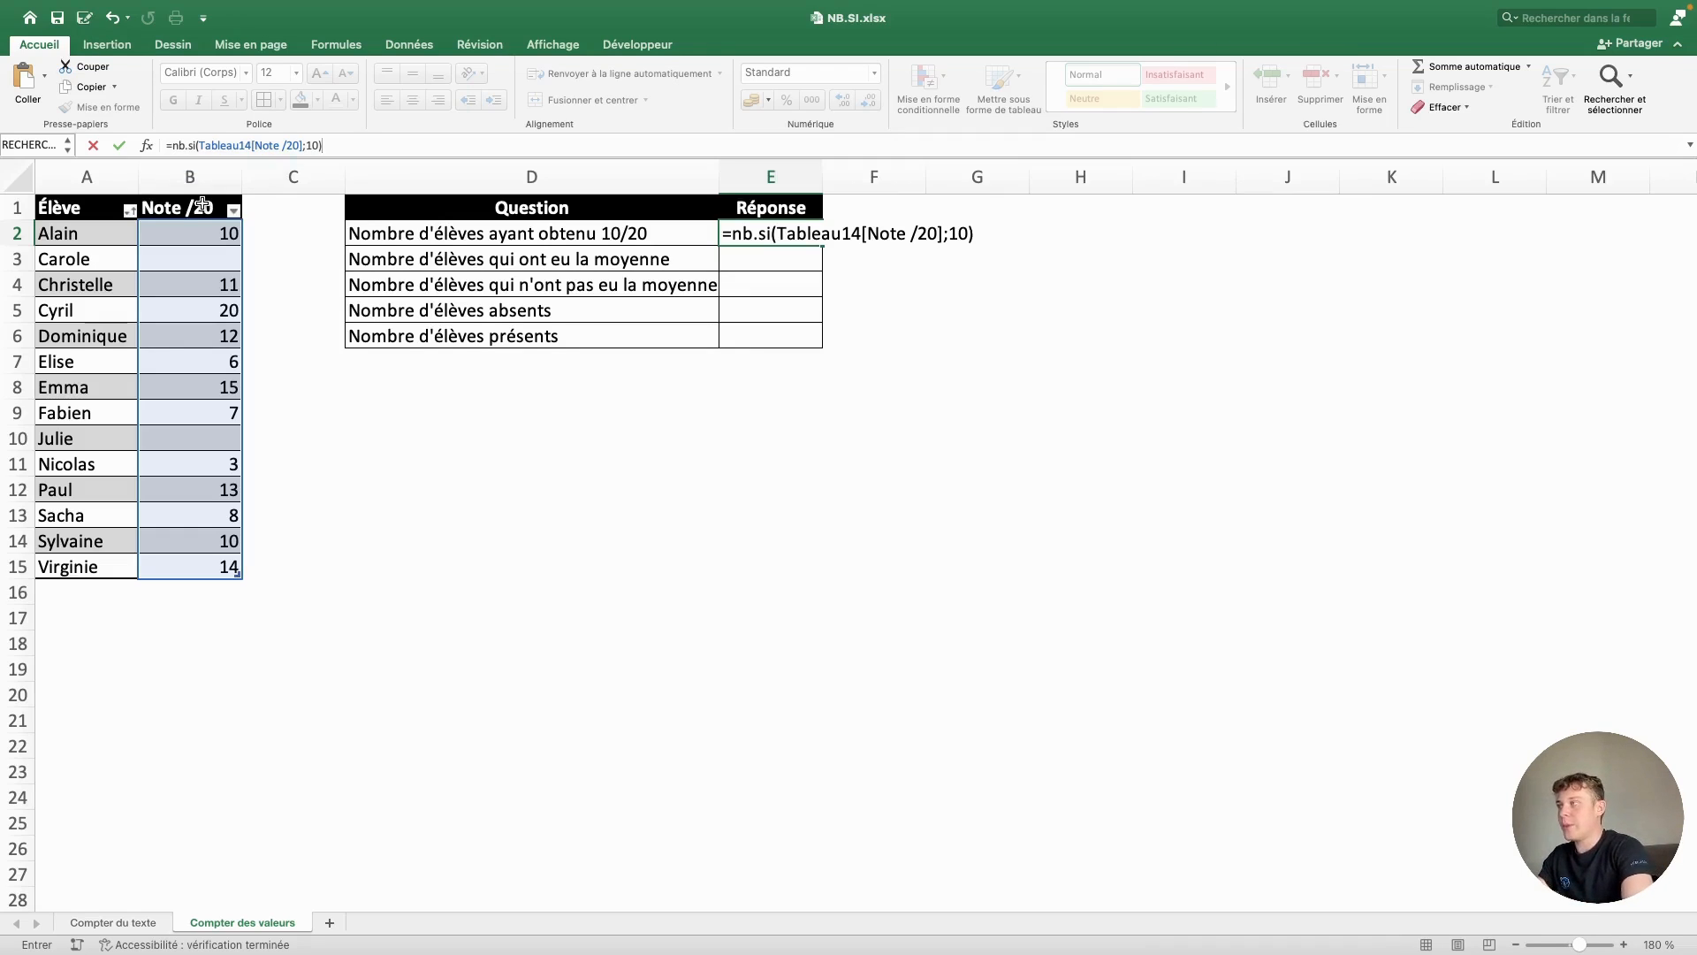
key("Return")
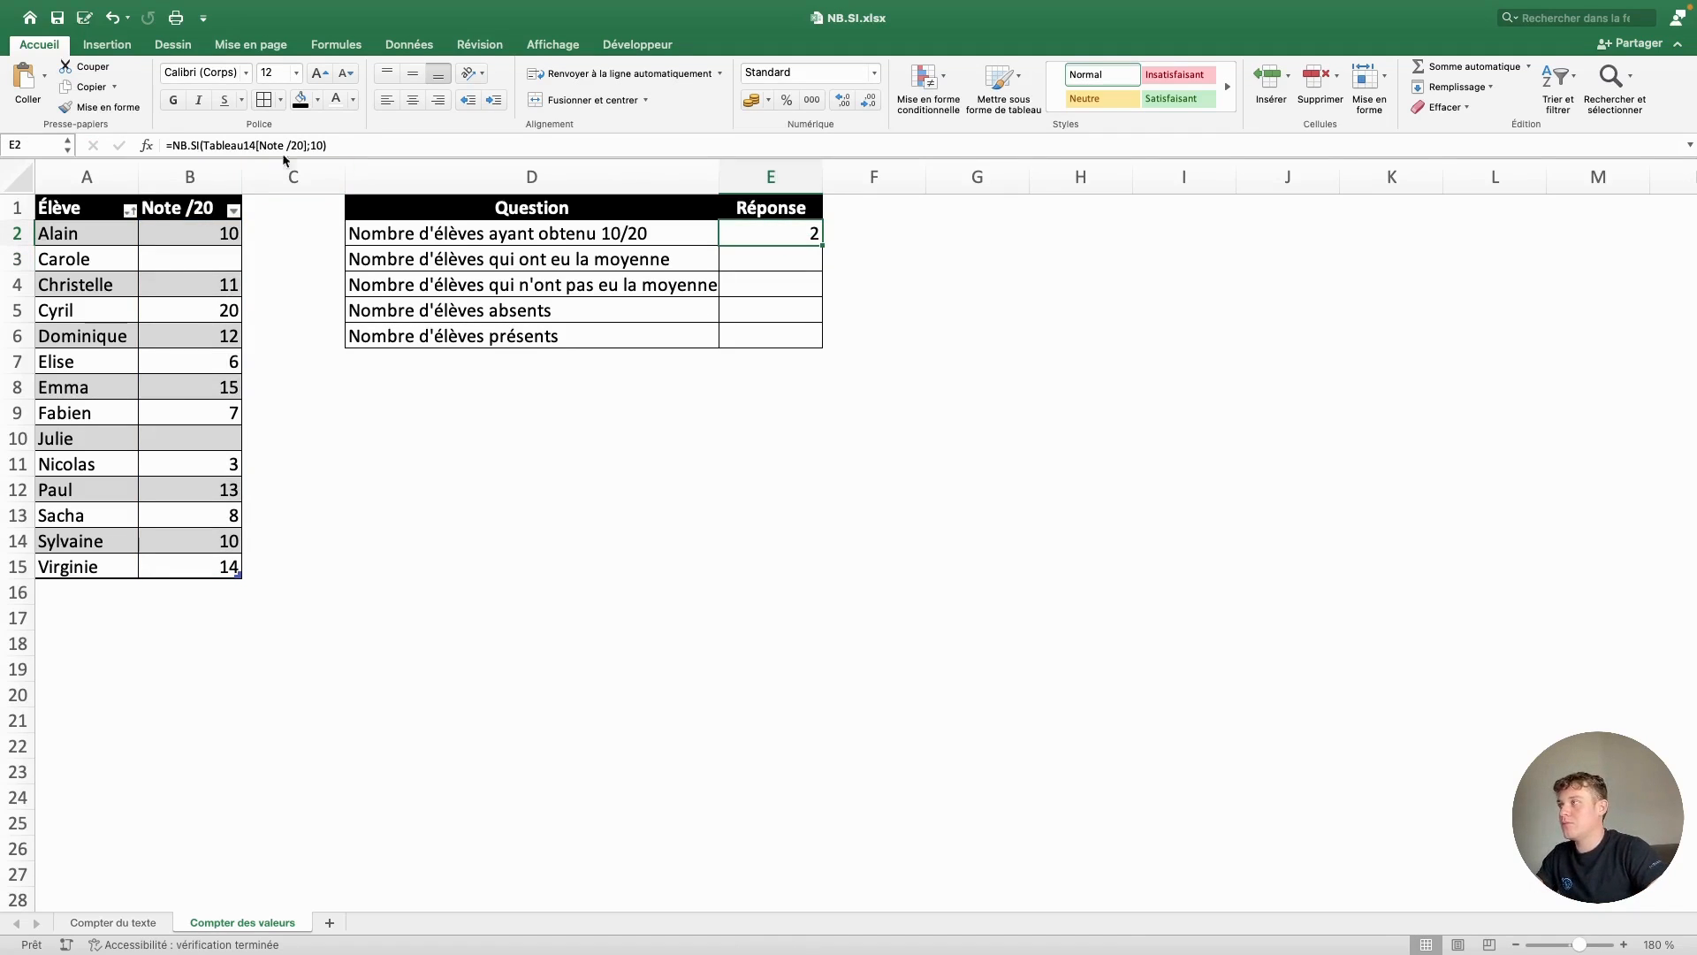
- Enclose the criterion 10 in quotation marks in the E2 formula
left_click(316, 145)
type("\"")
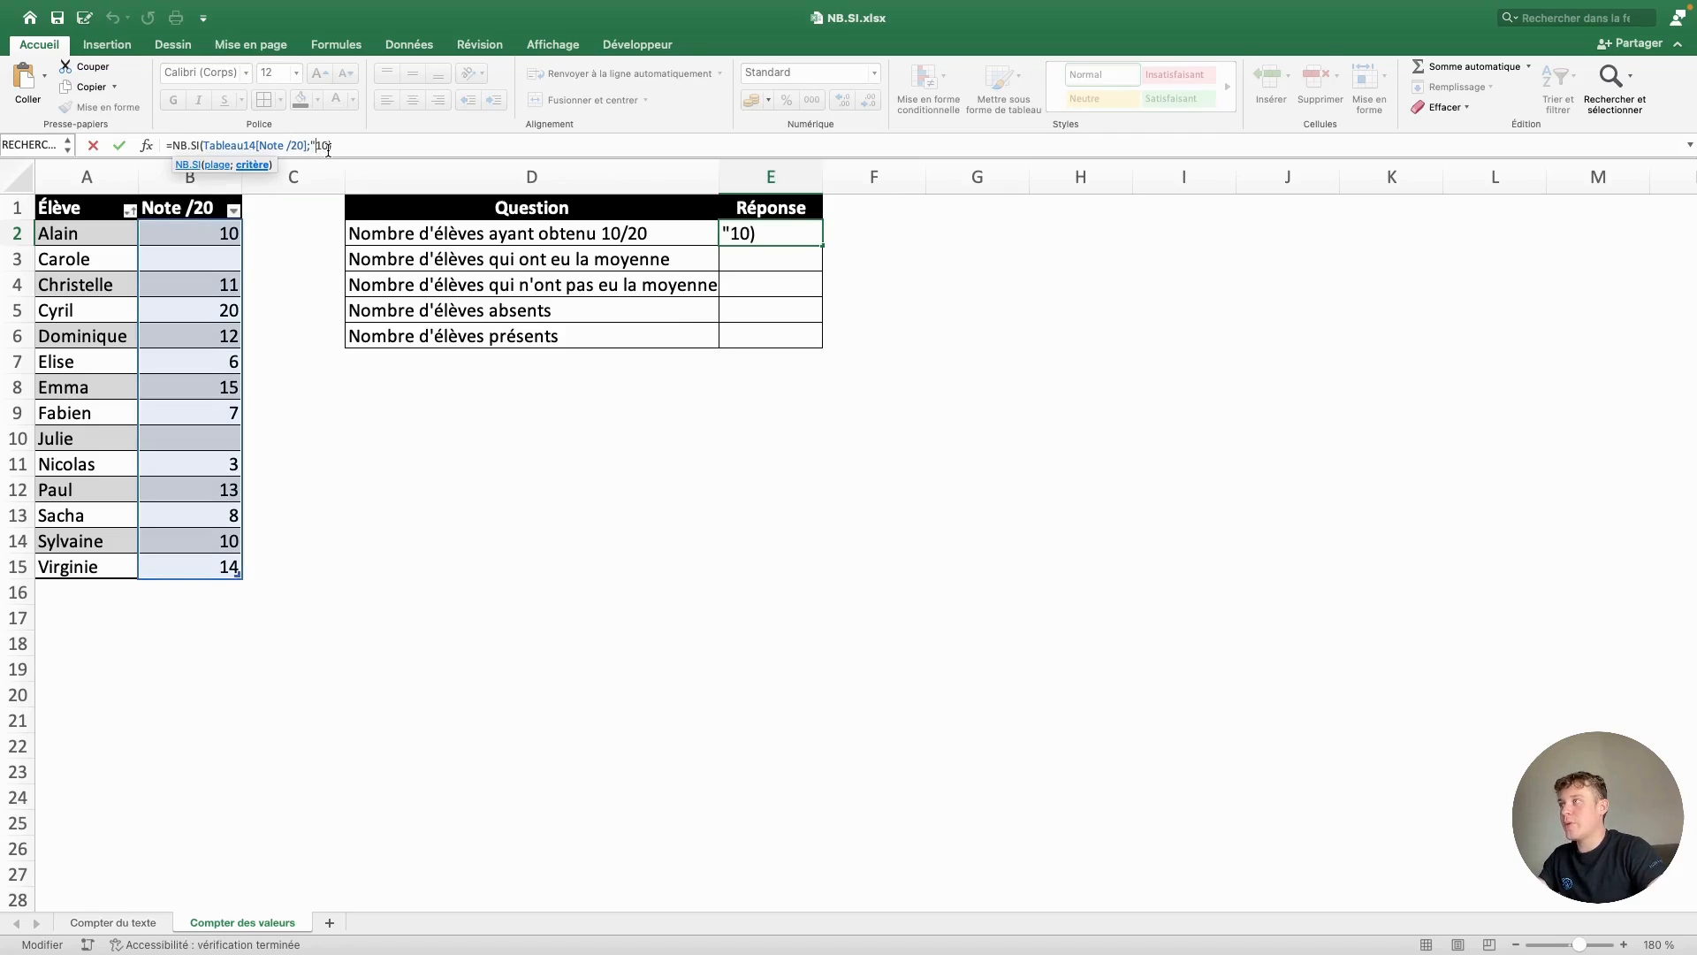
left_click(328, 145)
type("\"")
key("Return")
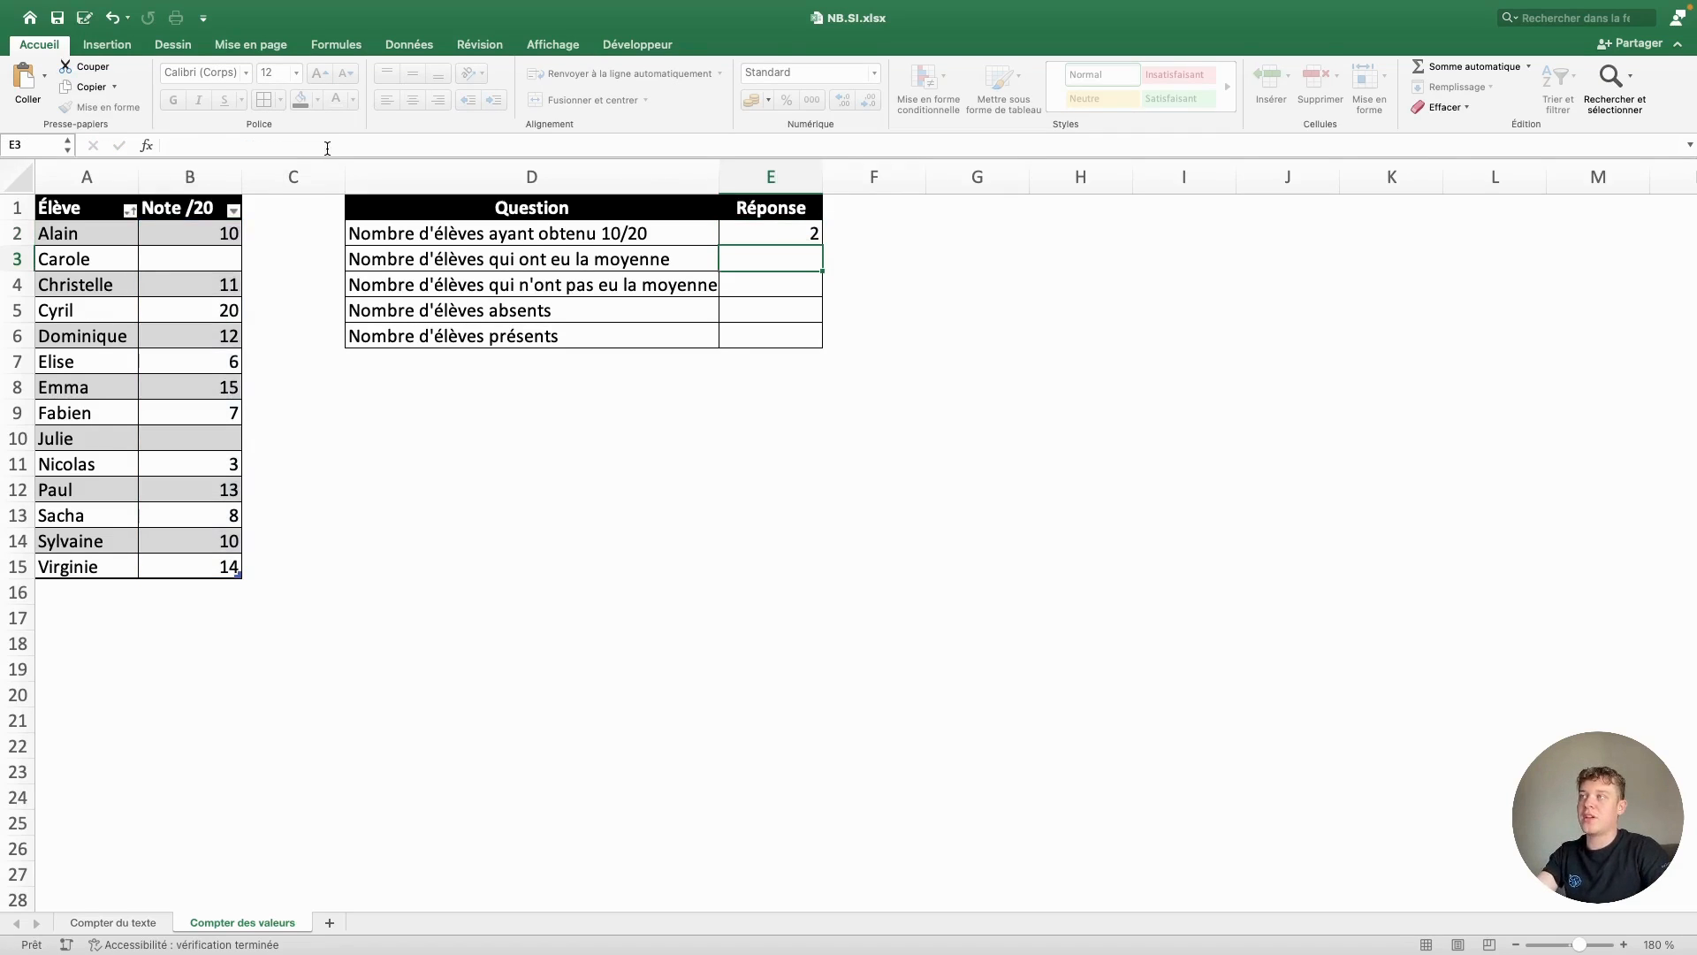
- Check the E2 answer against the grades of 10 in cells B2 and B14
left_click(172, 234)
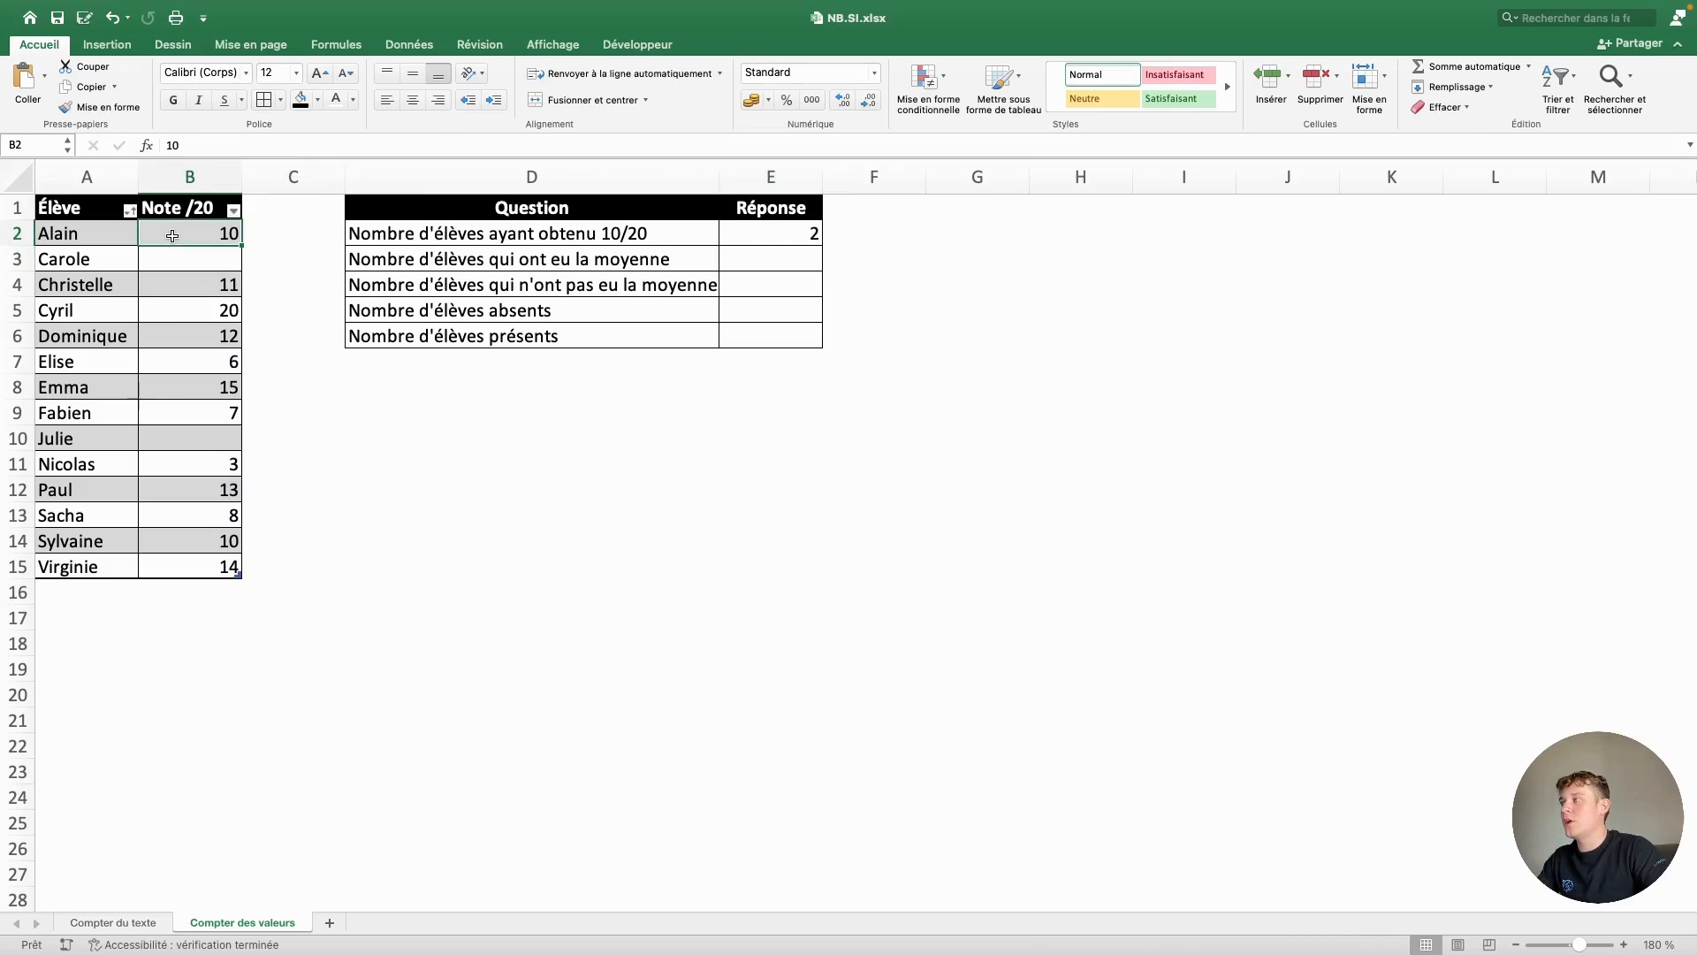
left_click(211, 533, "super")
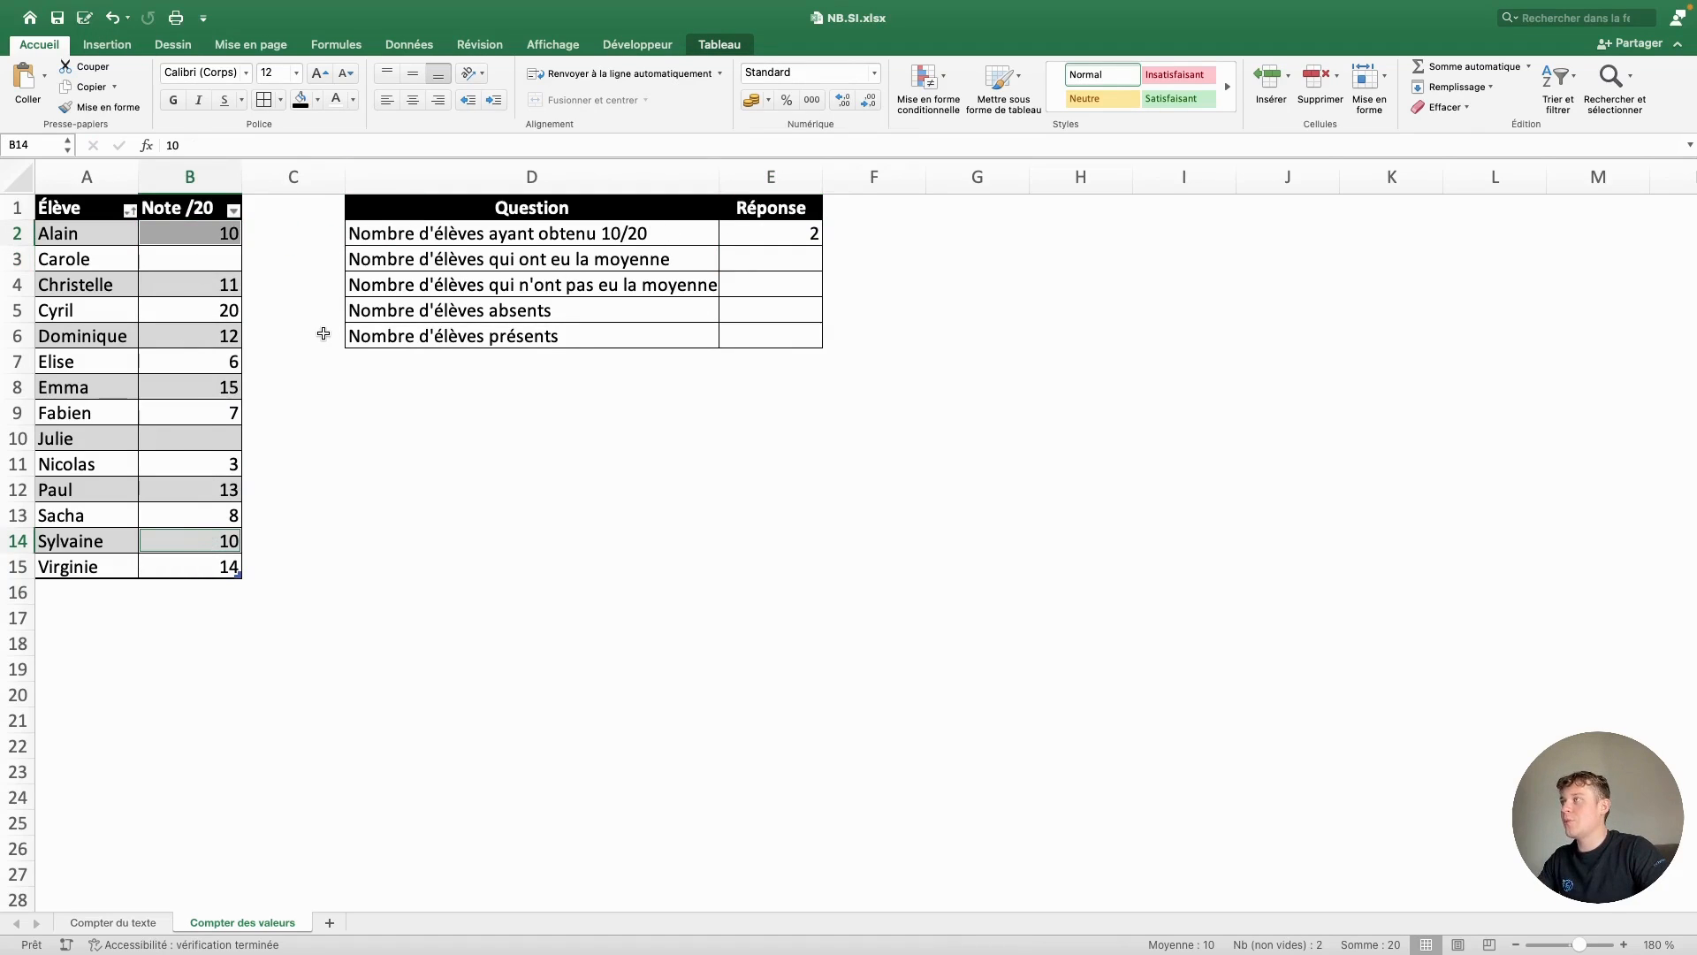
left_click(423, 387)
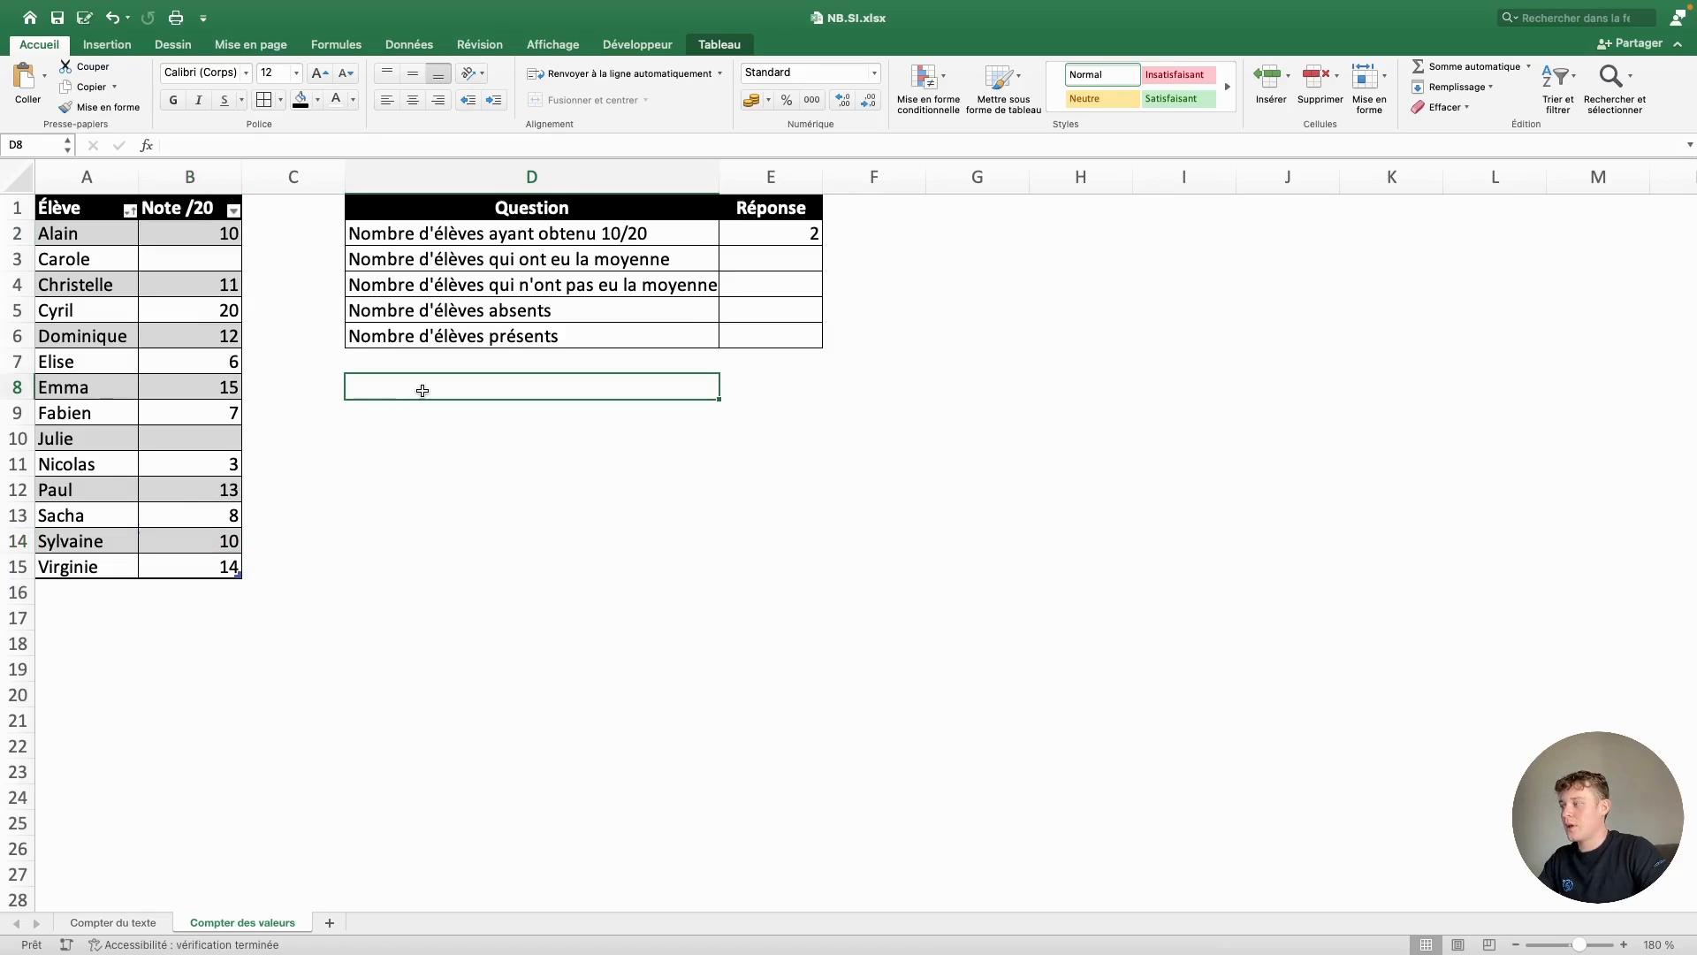
left_click(783, 232)
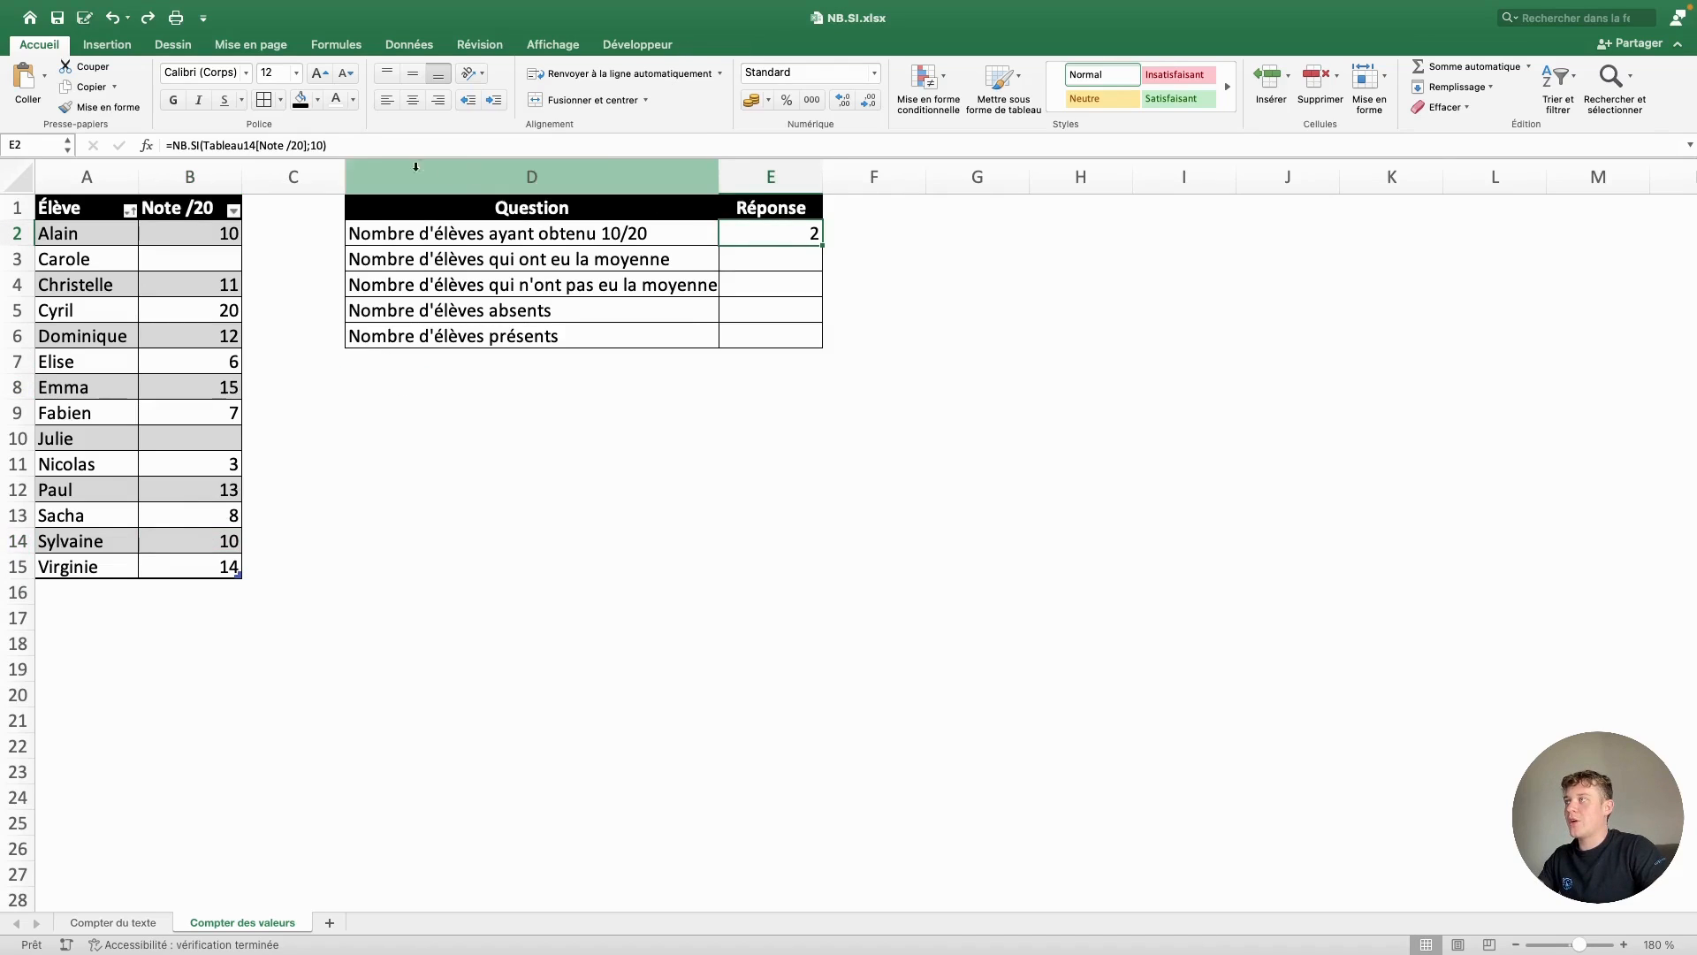
- Count the students who reached the average in E3 with the formula =NB.SI(Tableau14[Note /20];">=10")
left_click(721, 258)
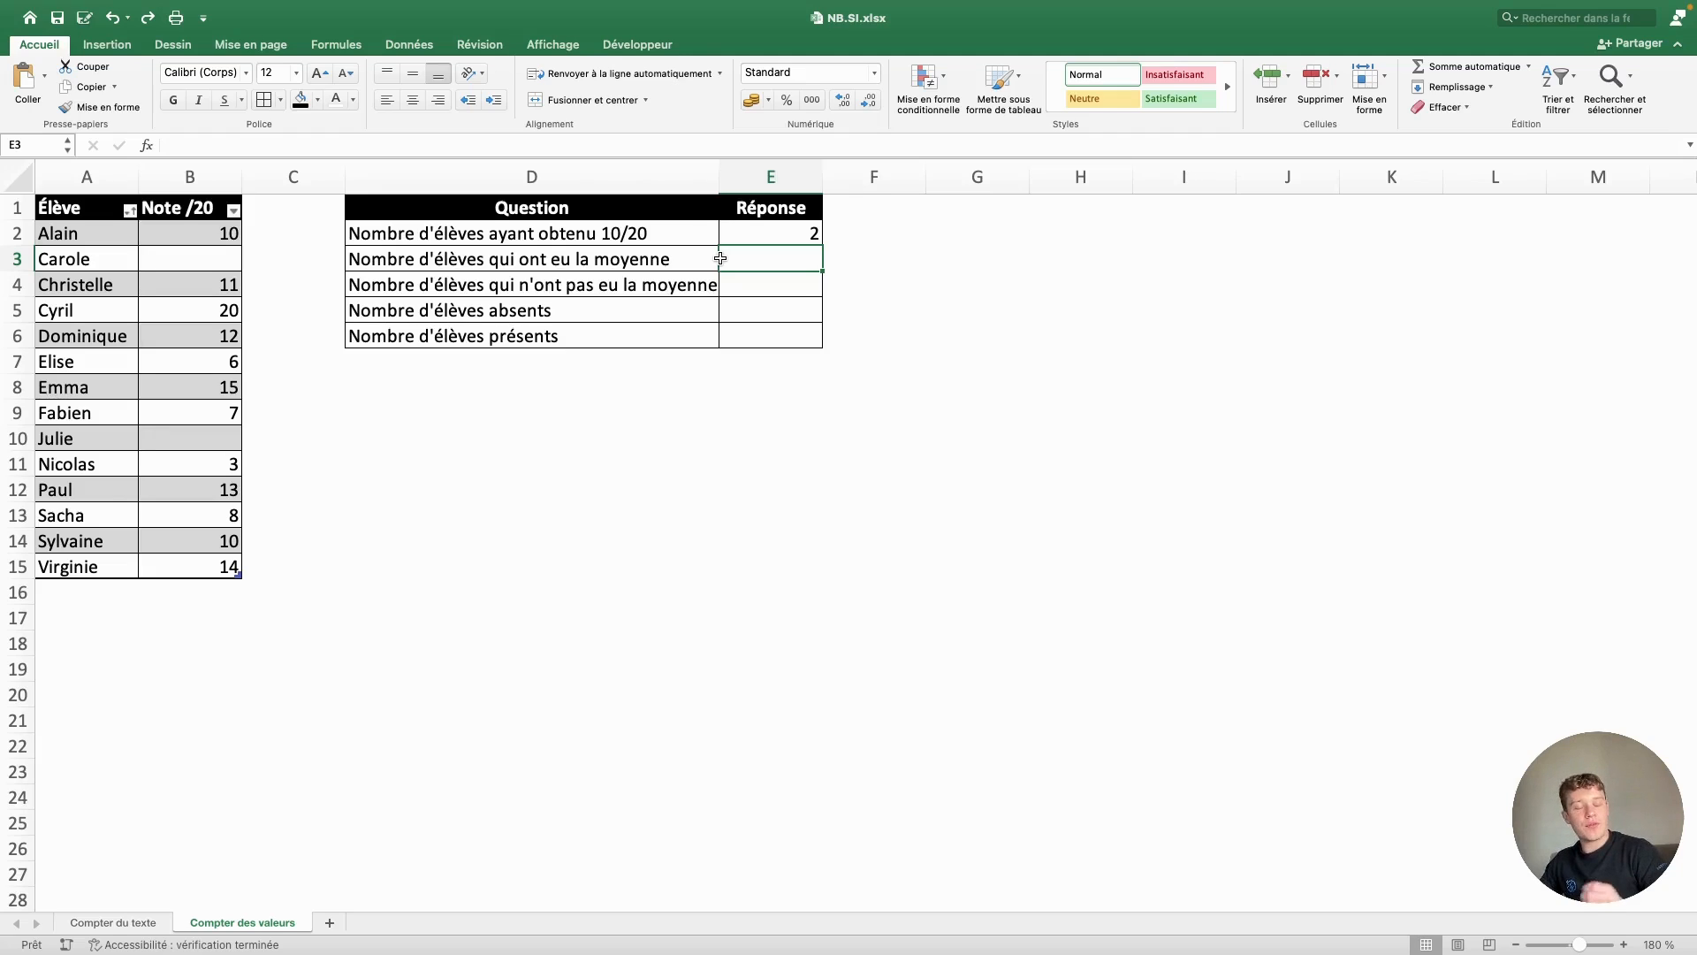
type("=N")
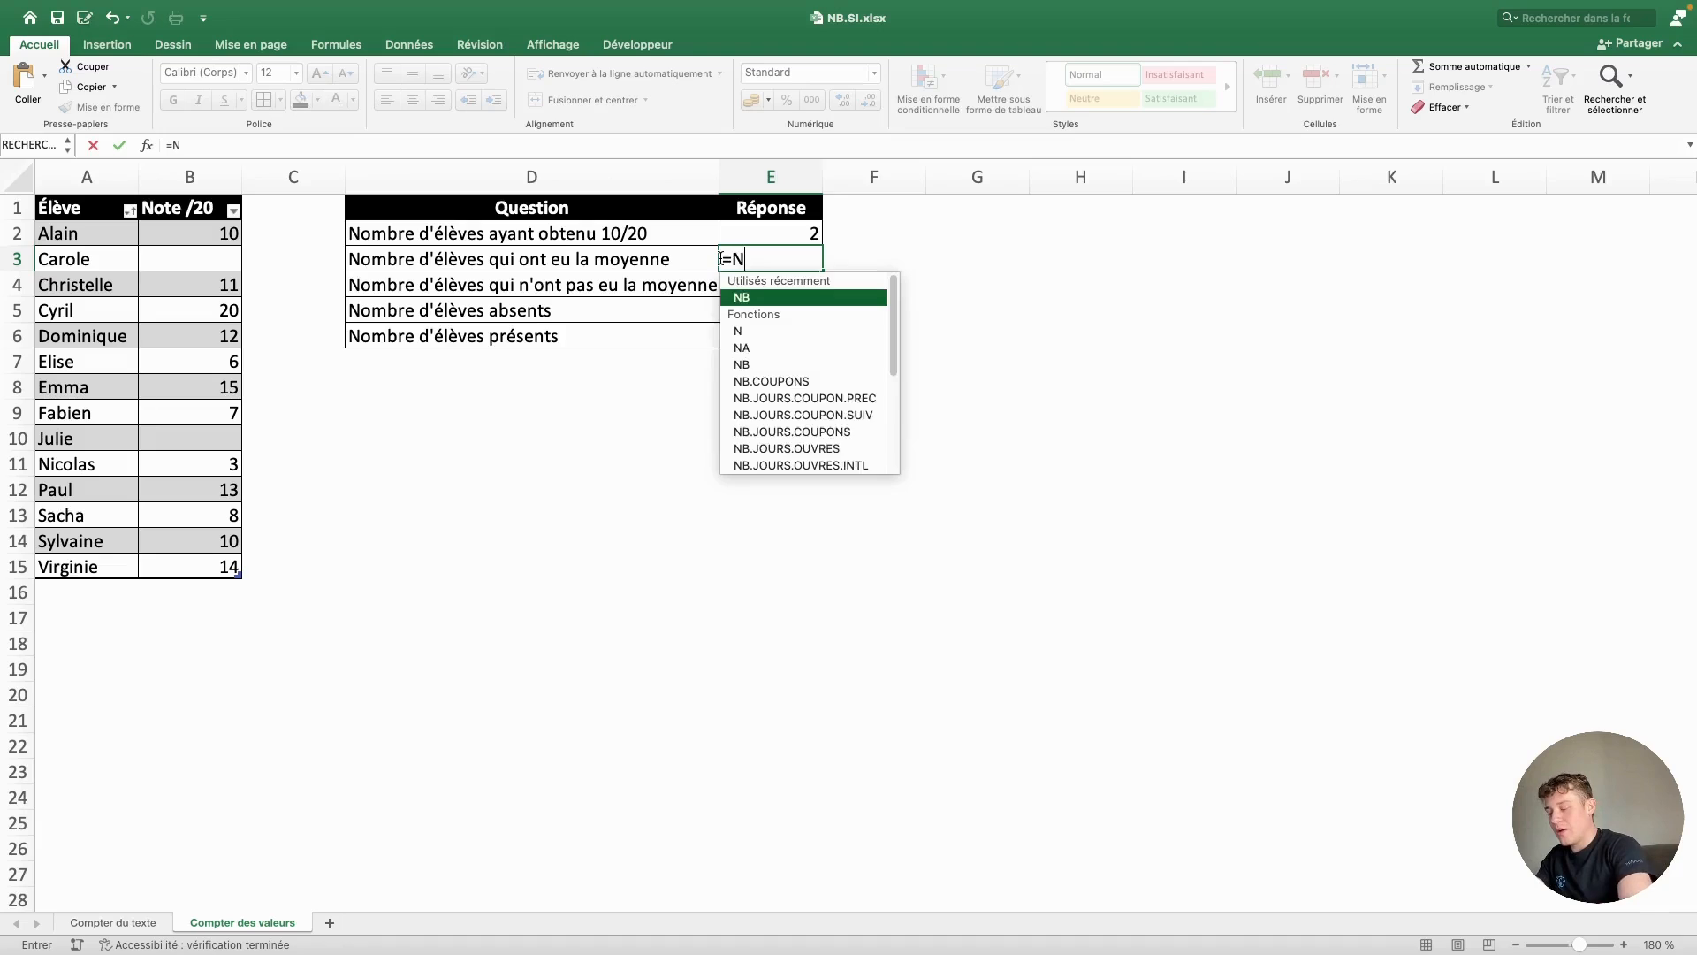
type("B.SI(")
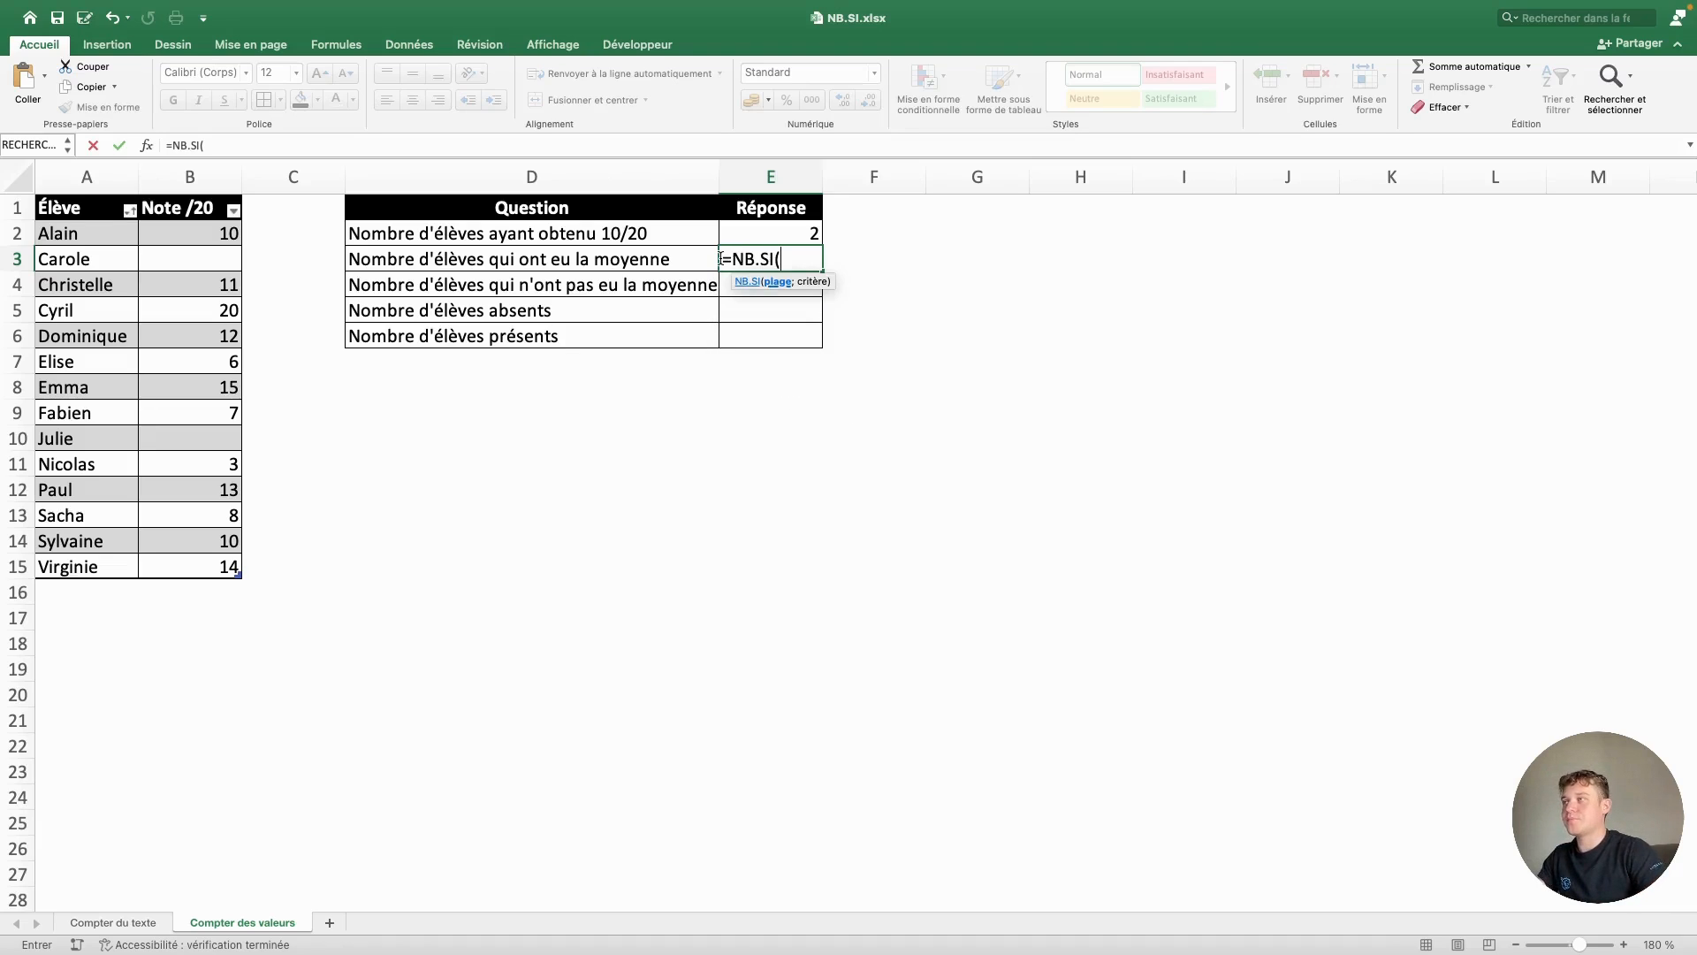
left_click(206, 200)
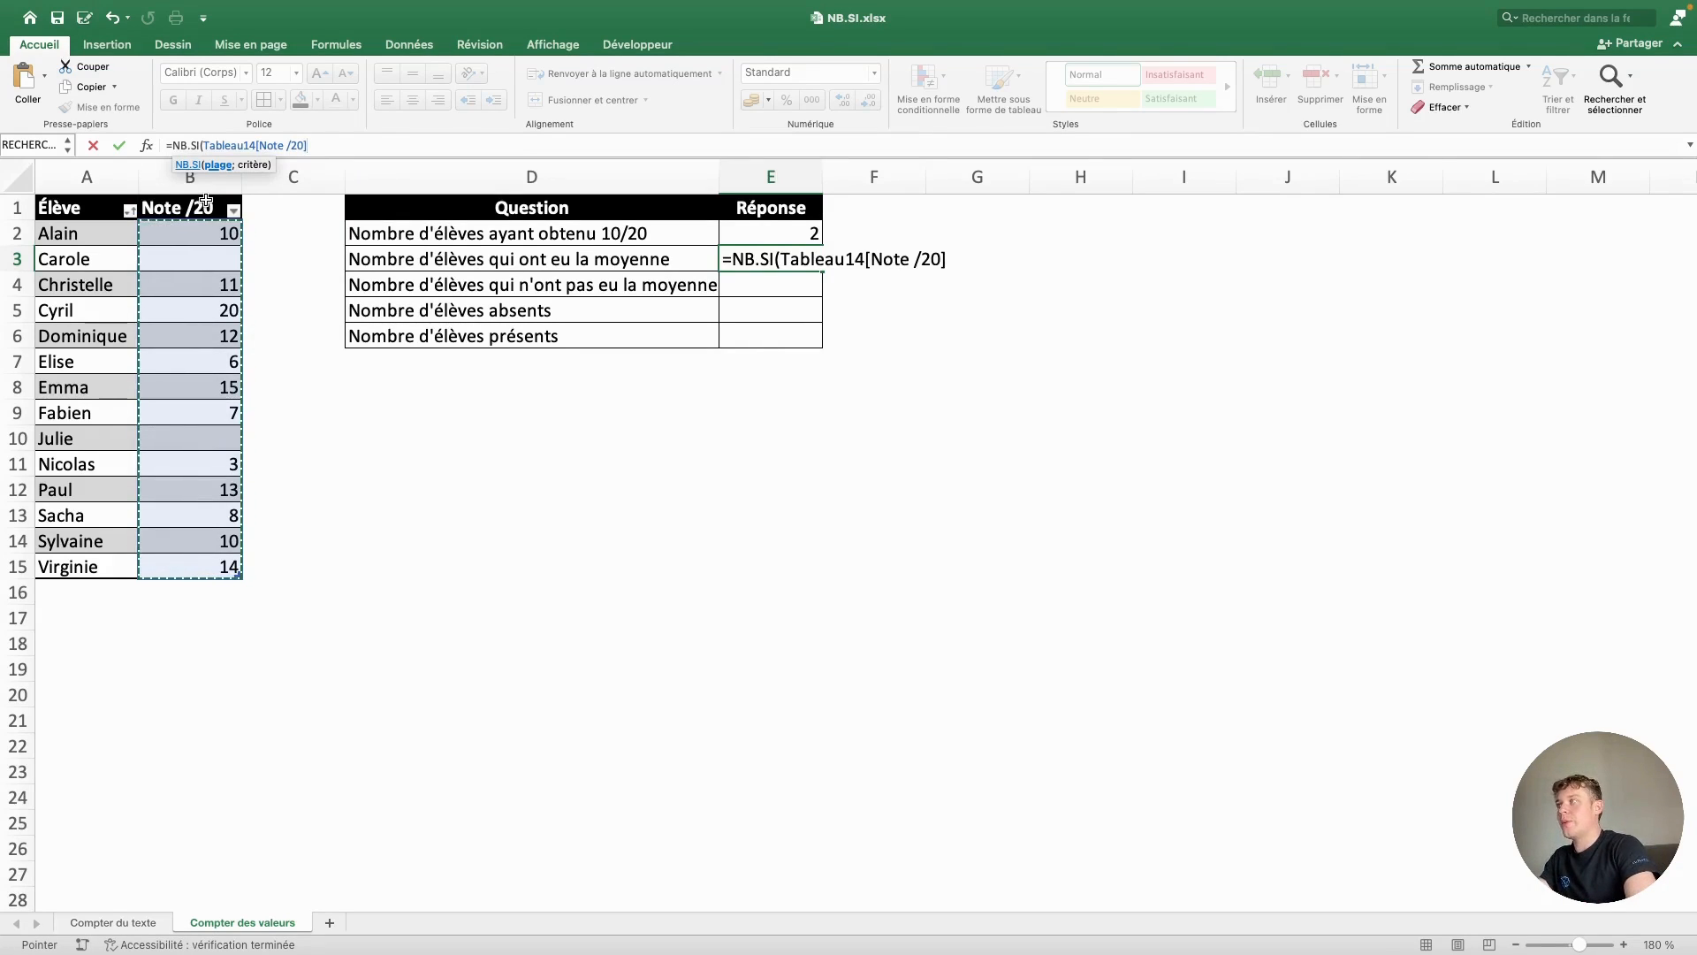
type(";")
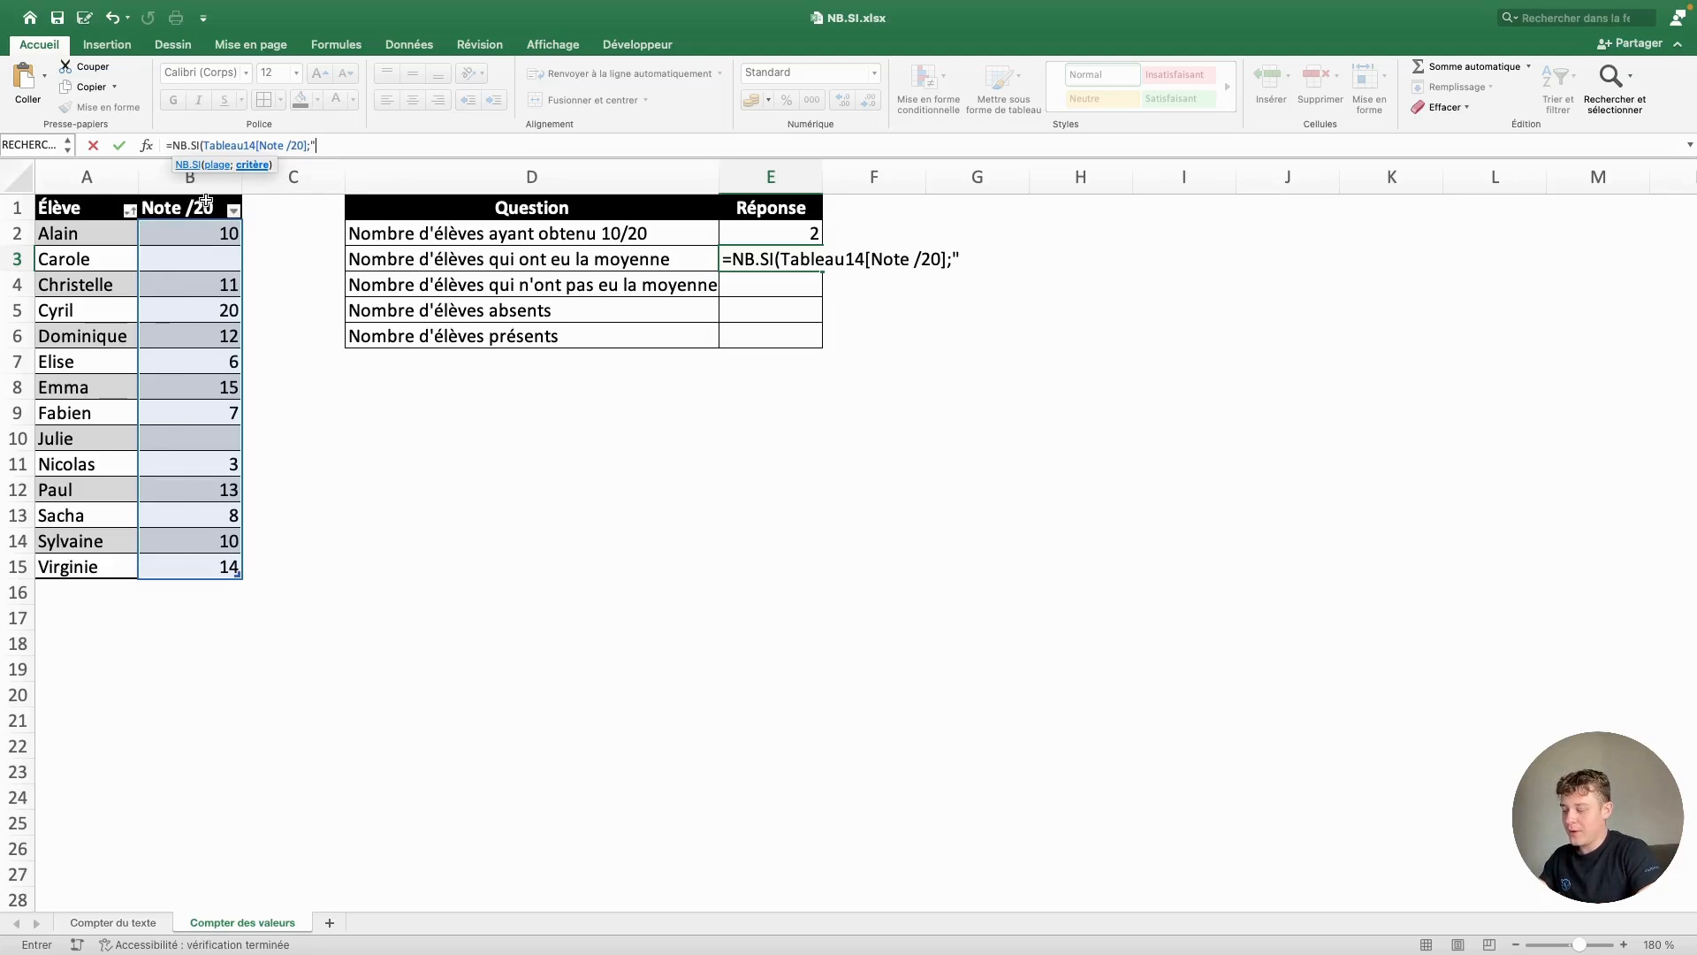
type("\">=")
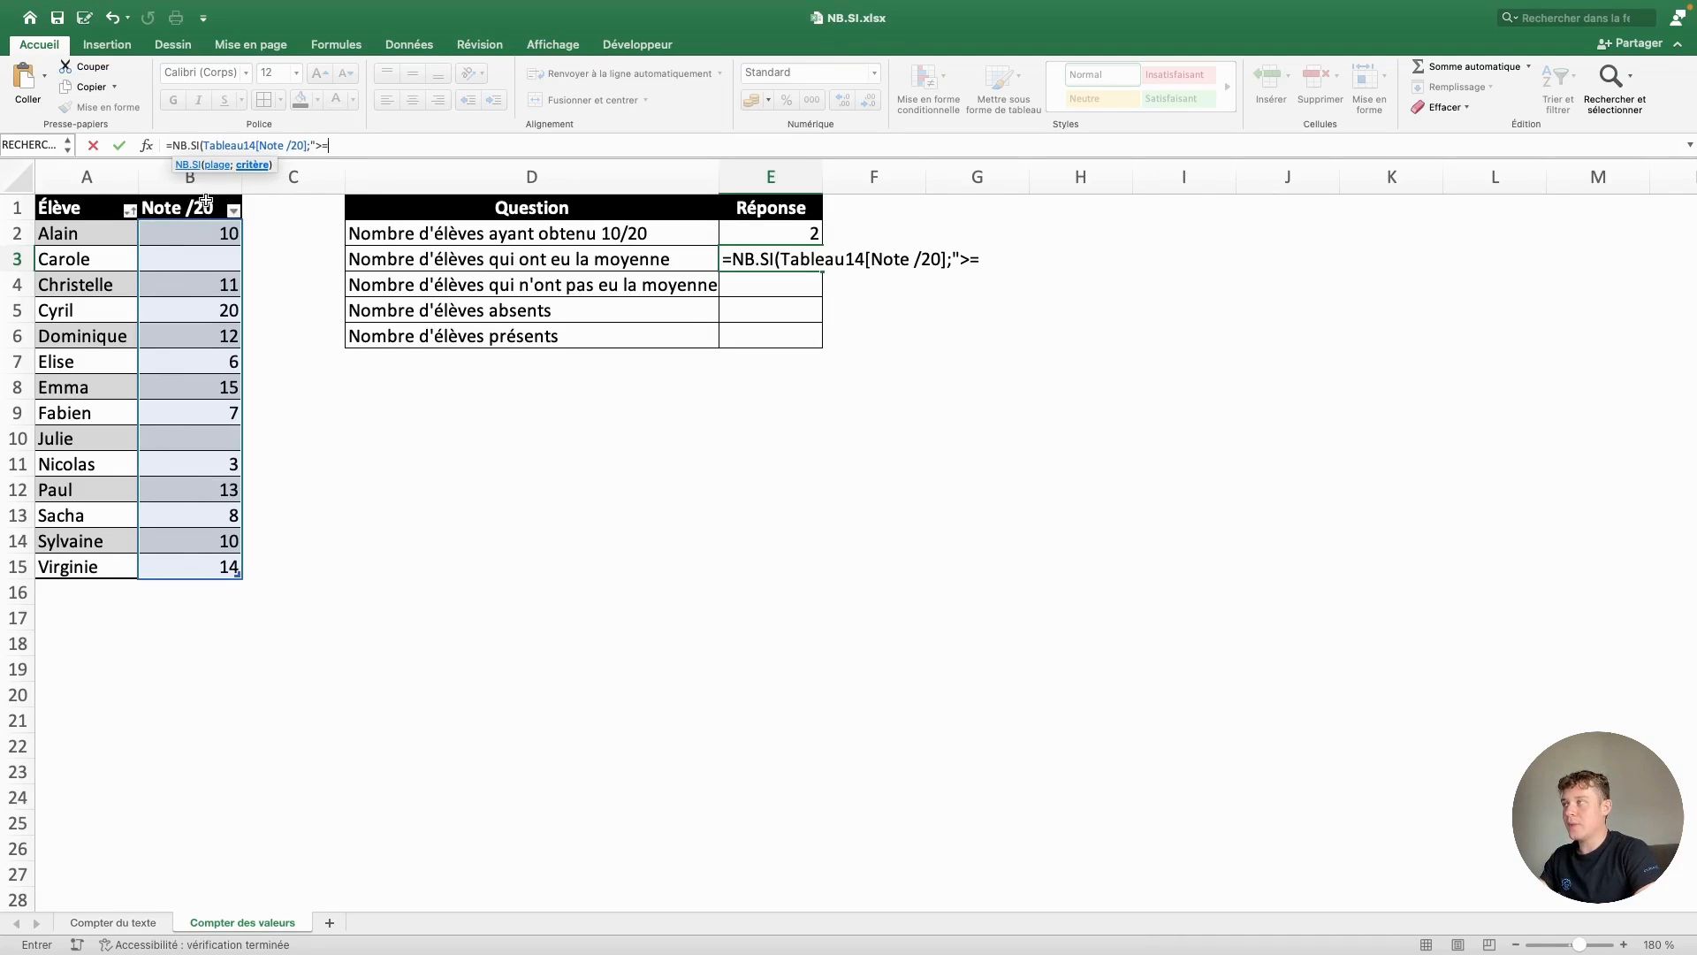
type("10")
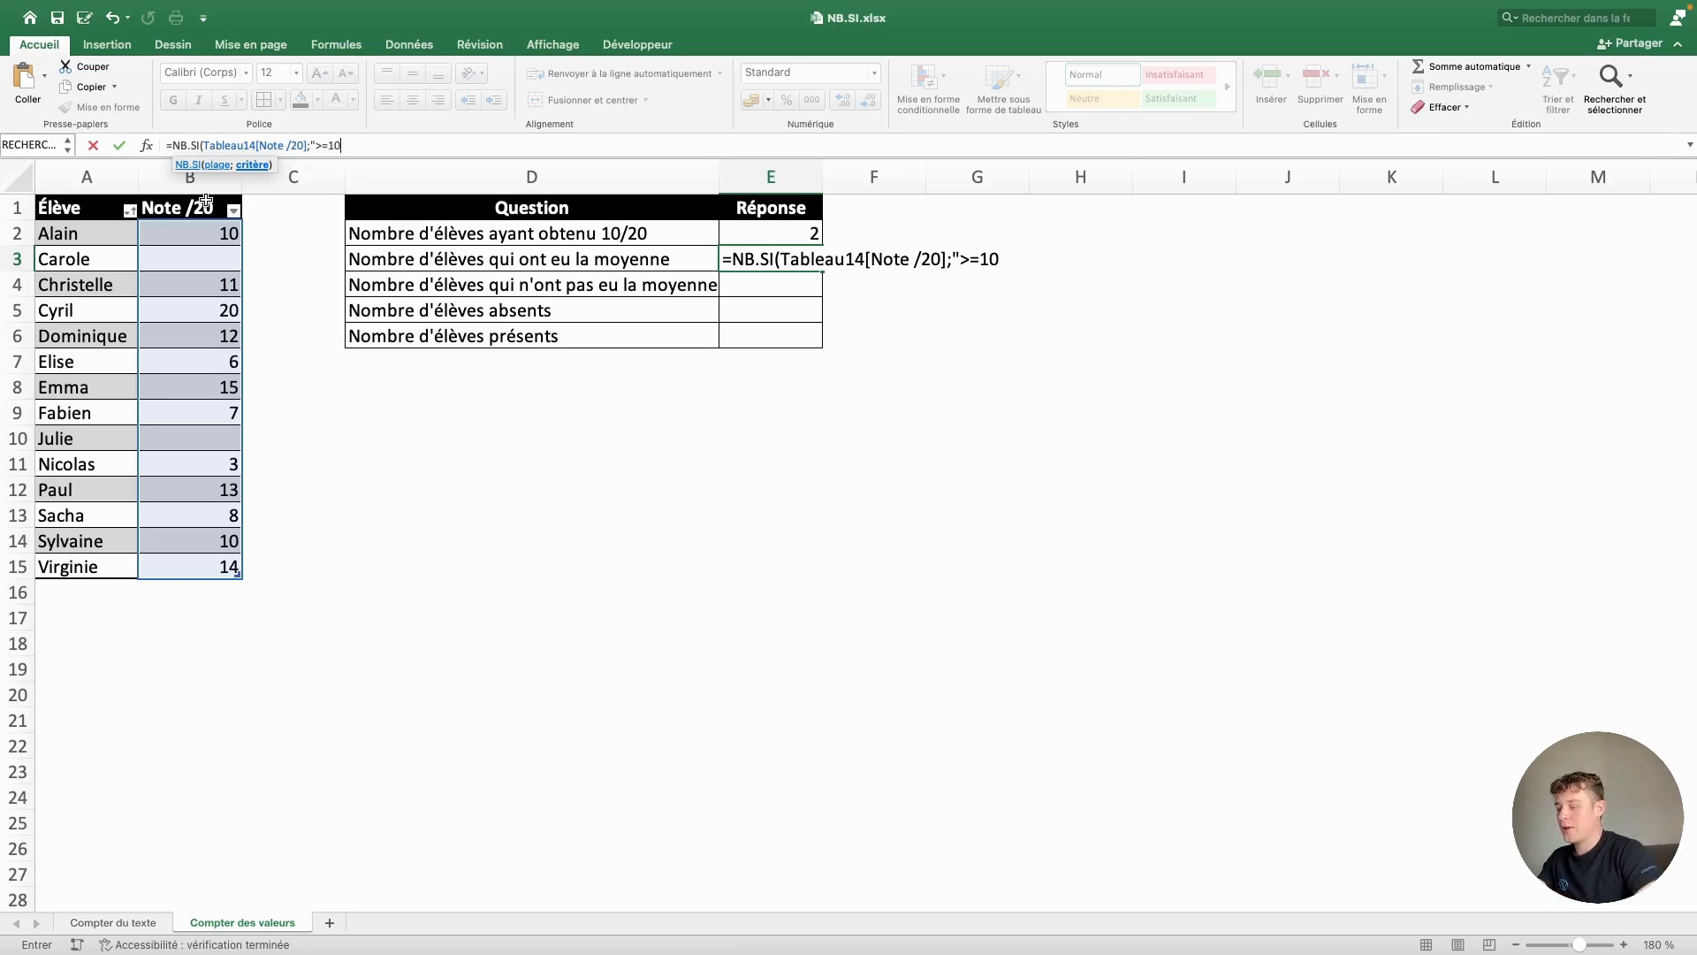
type("\")")
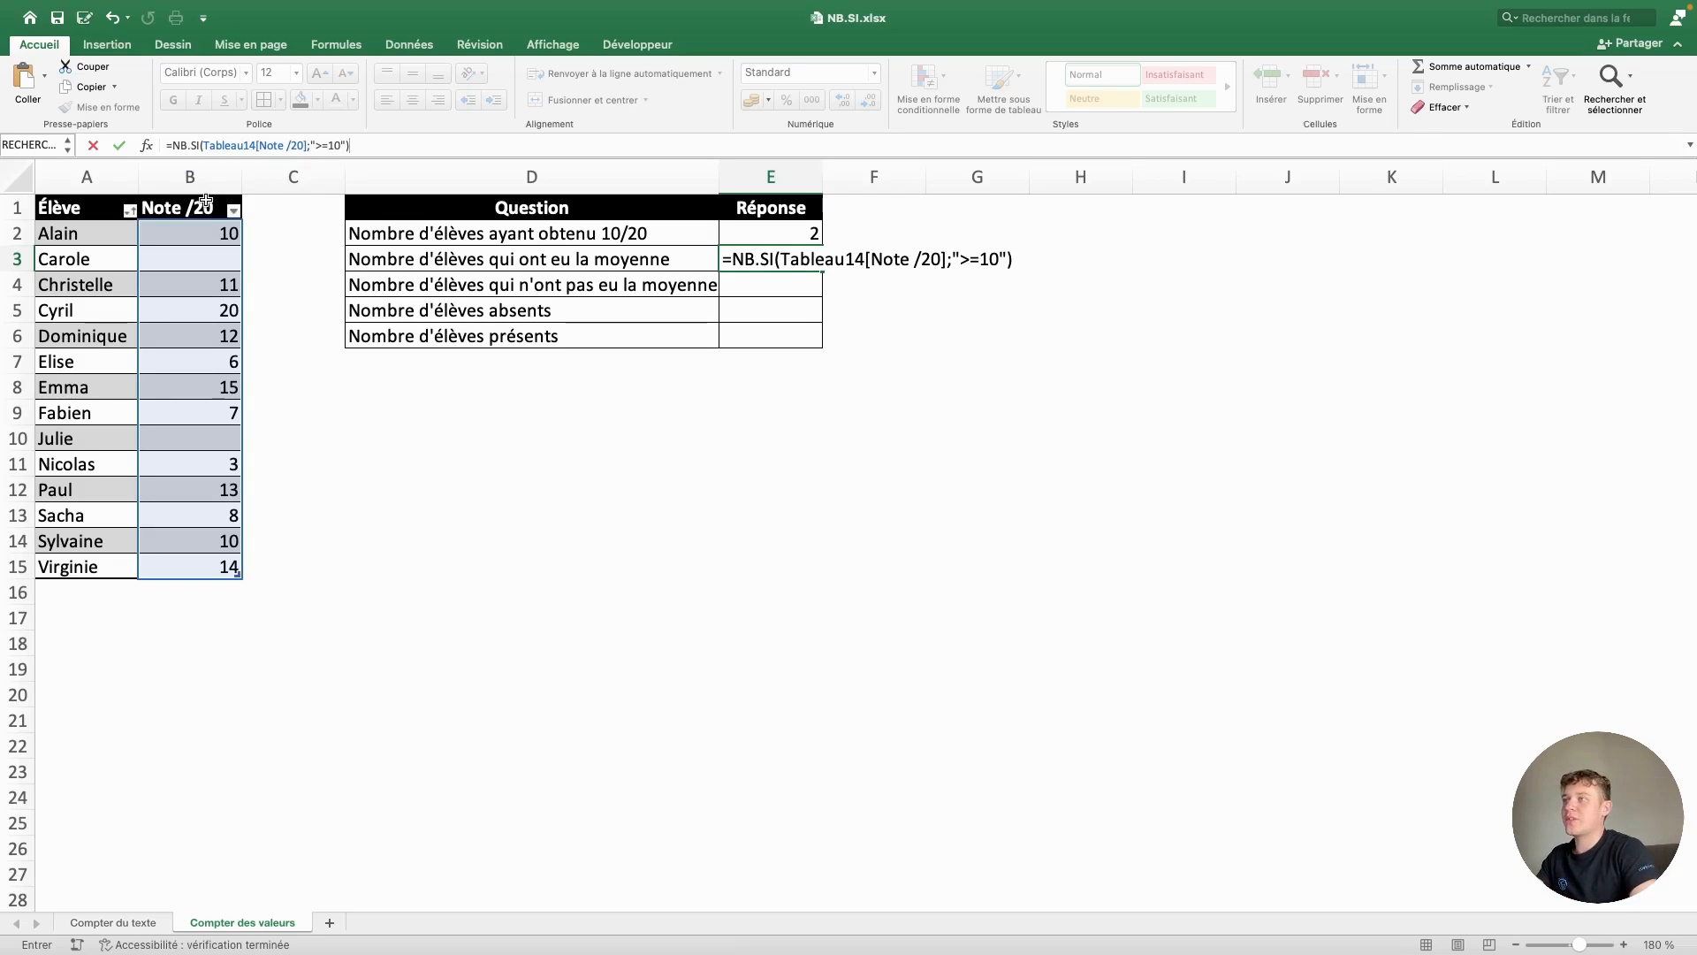
key("Return")
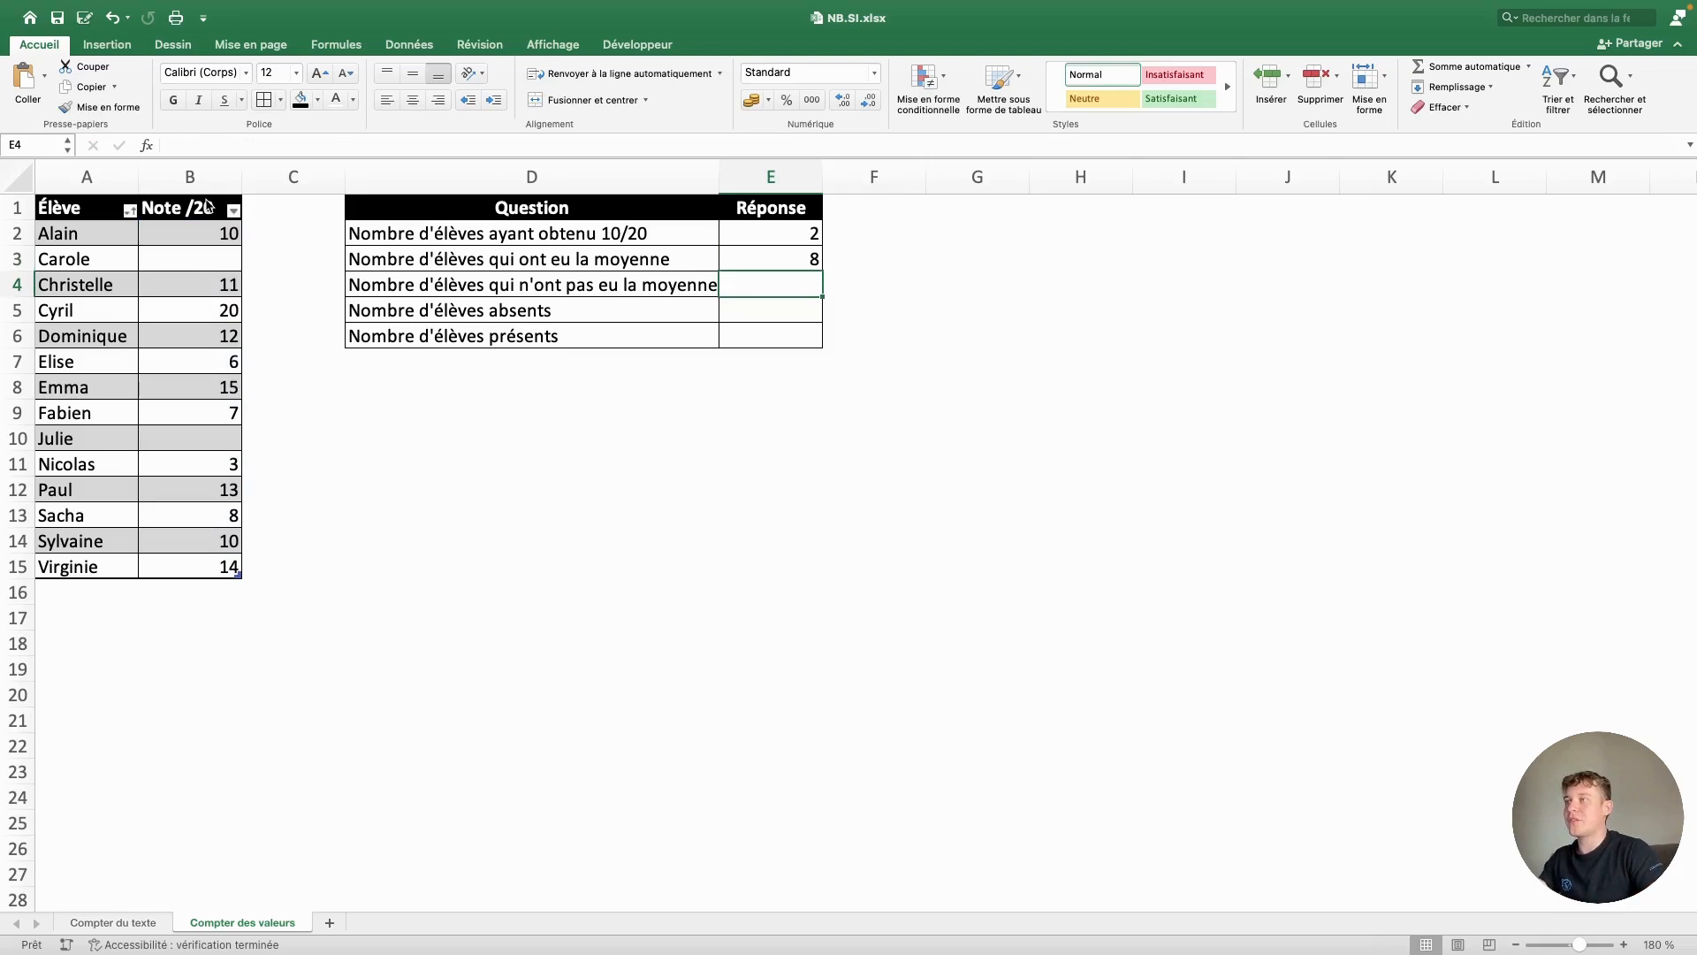
- Select all grades of at least 10 in the Note /20 column to verify the E3 answer
left_click(200, 230)
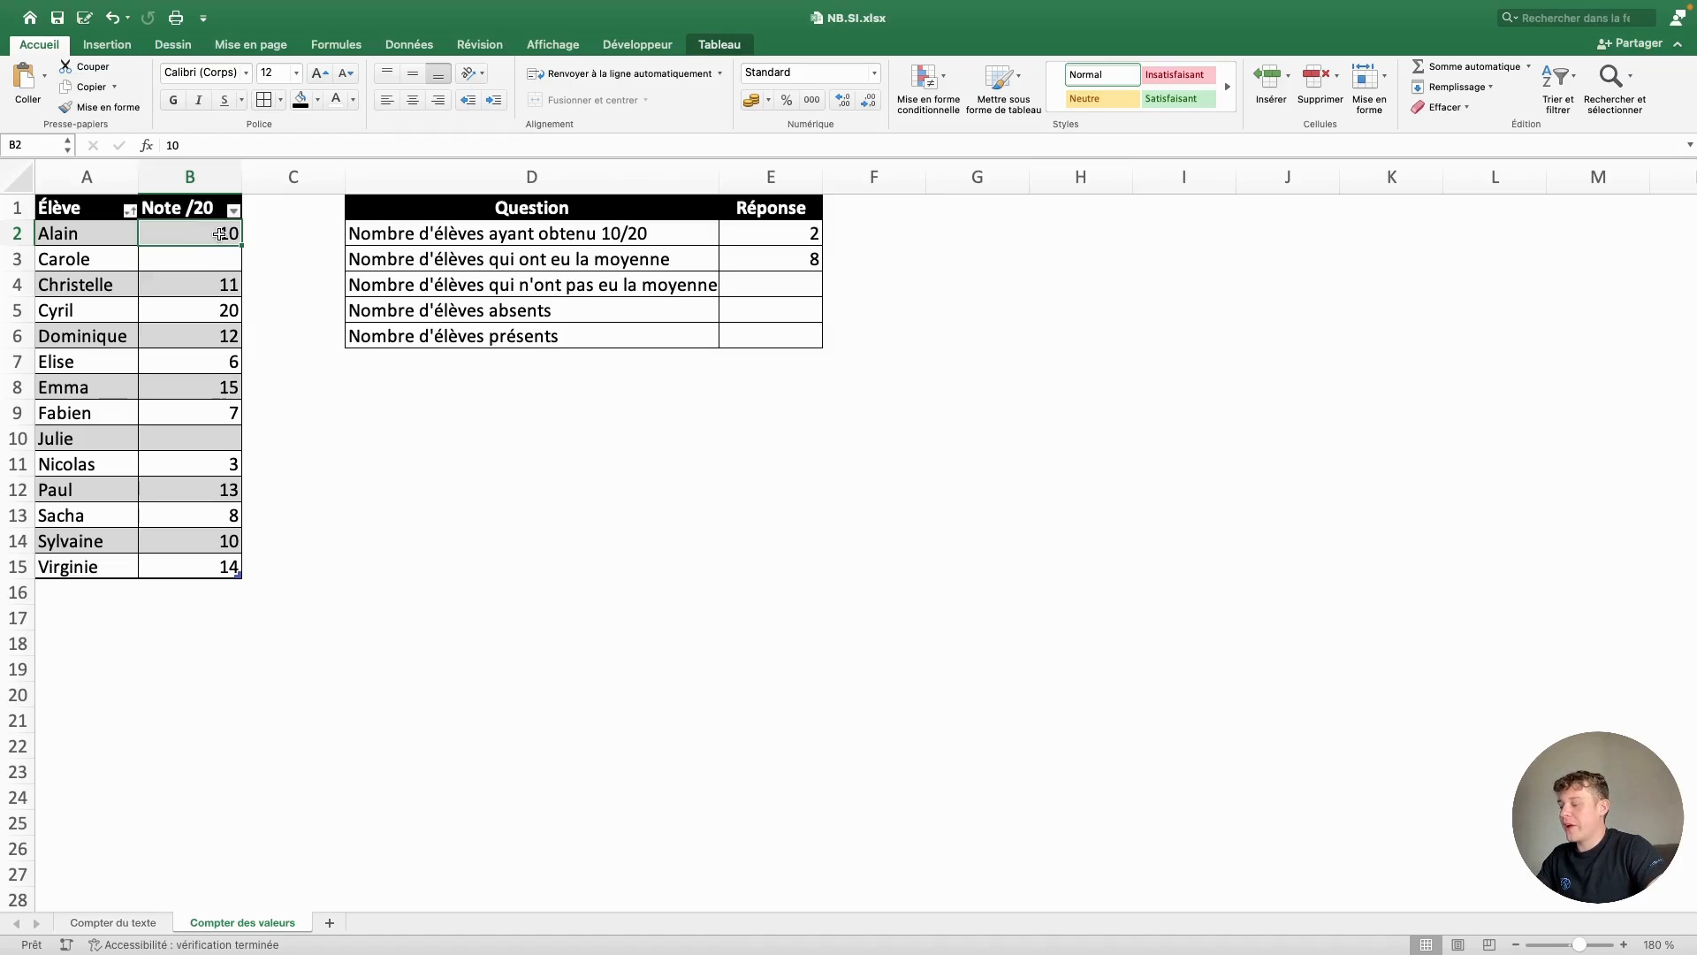
left_click(221, 285, "super")
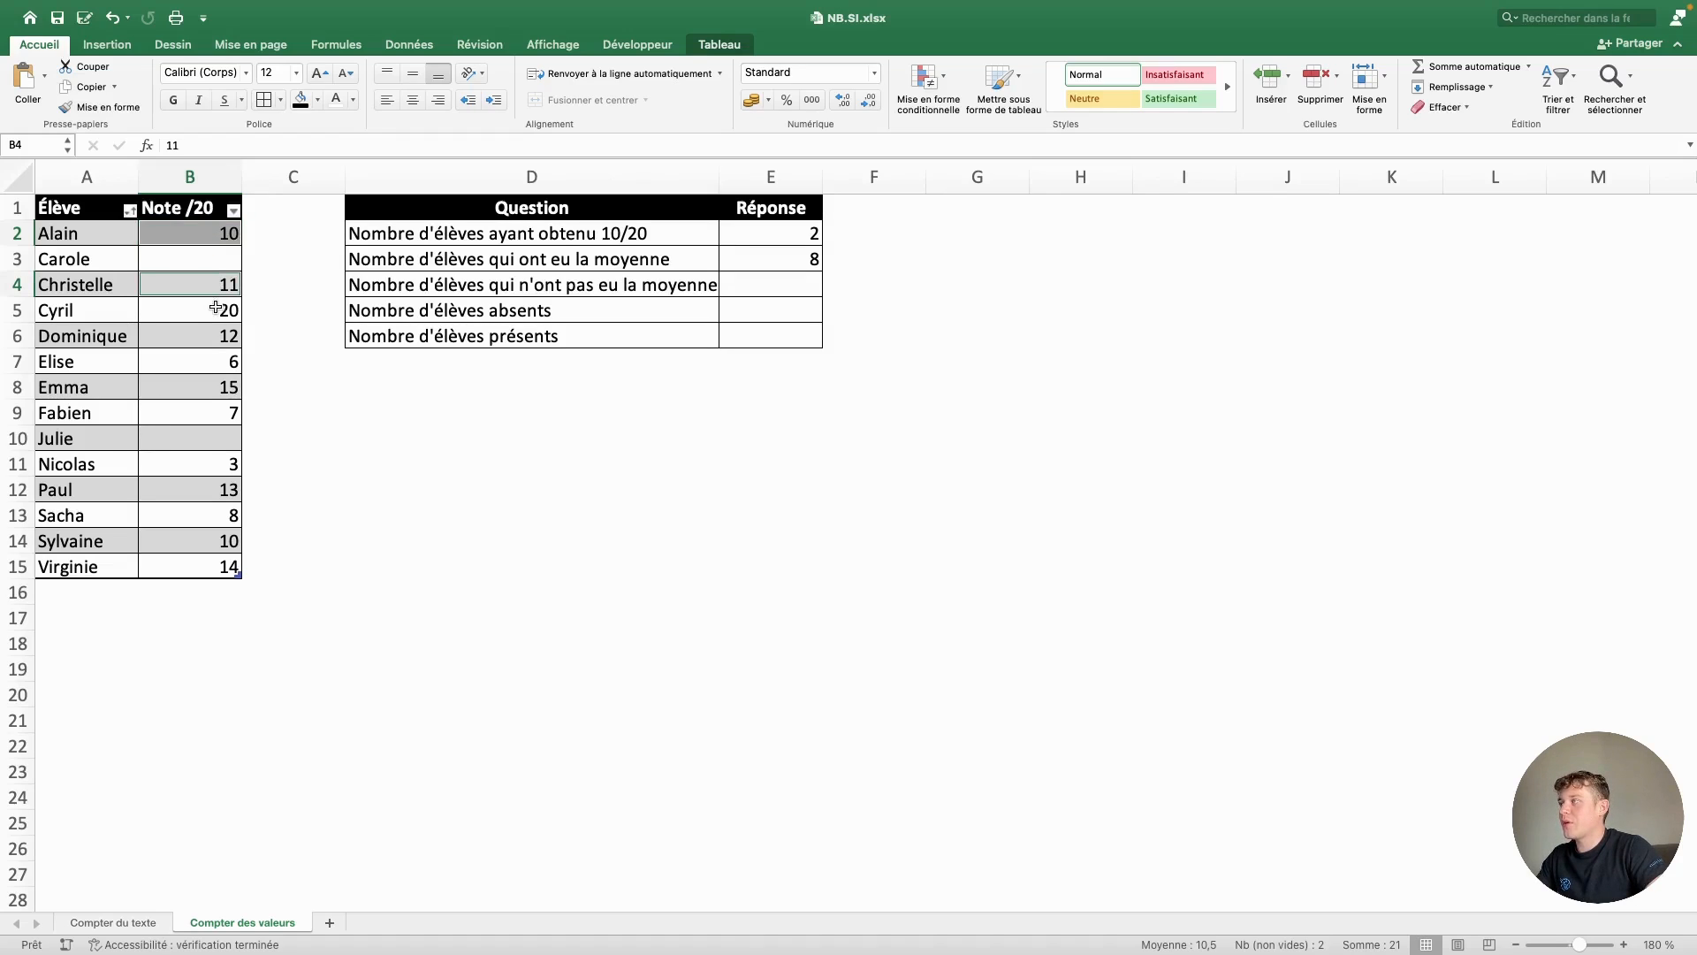
left_click(217, 313, "super")
left_click(216, 327, "super")
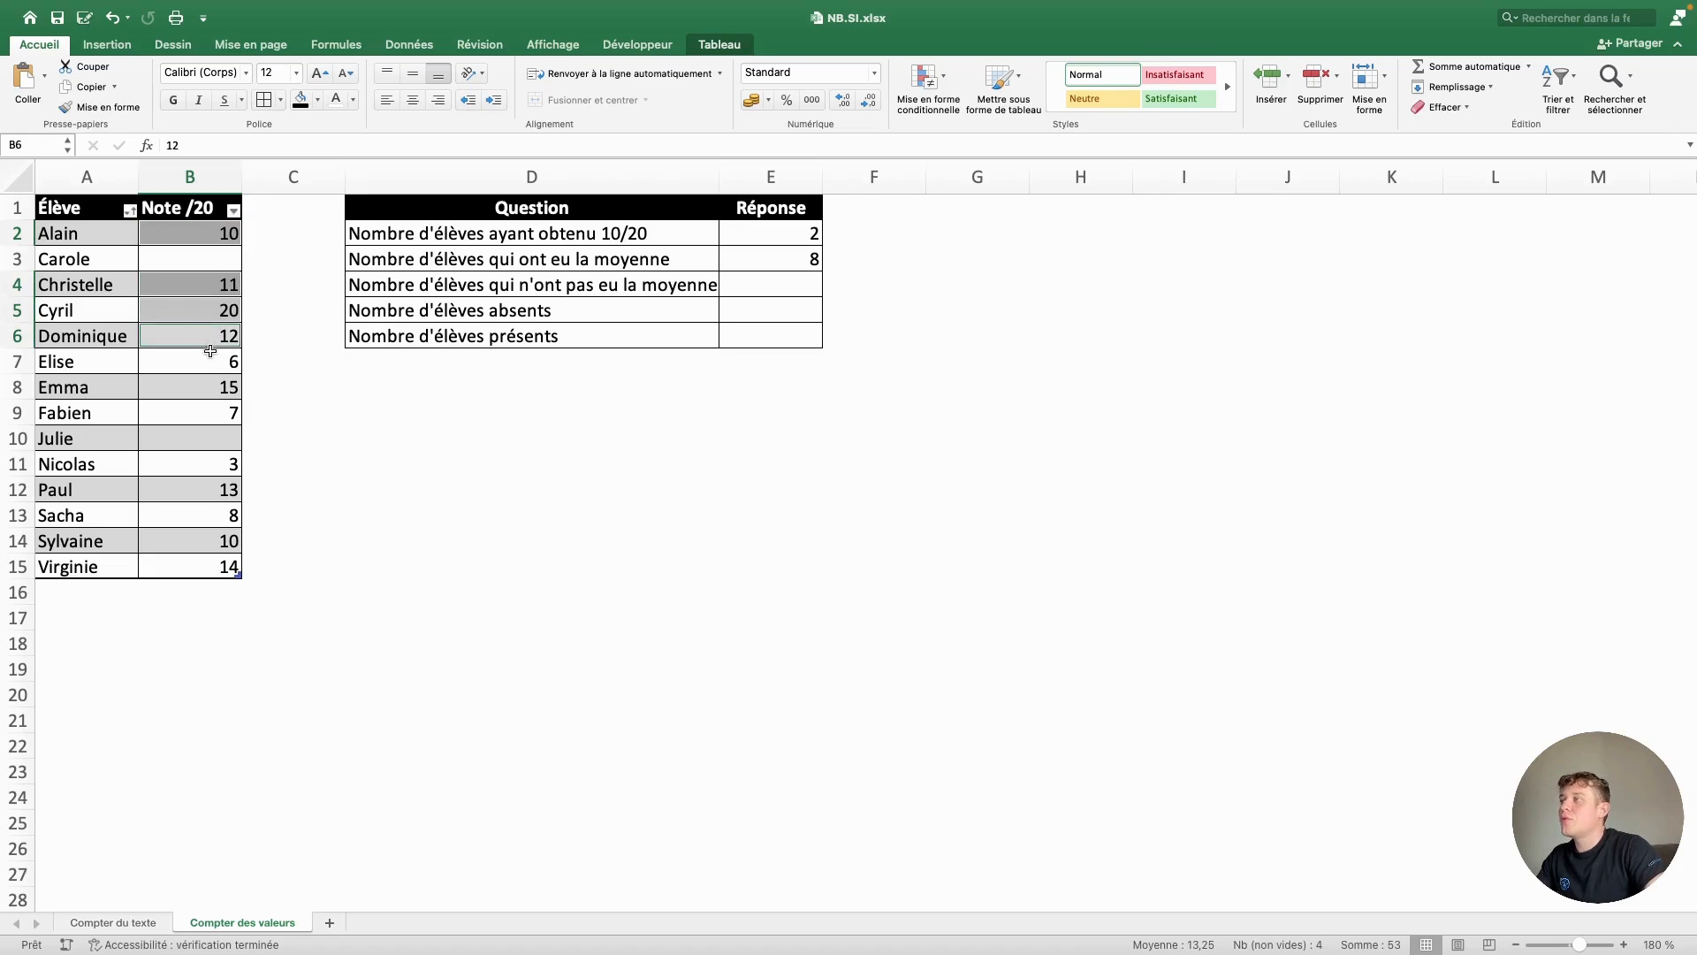
left_click(213, 385, "super")
left_click(222, 489, "super")
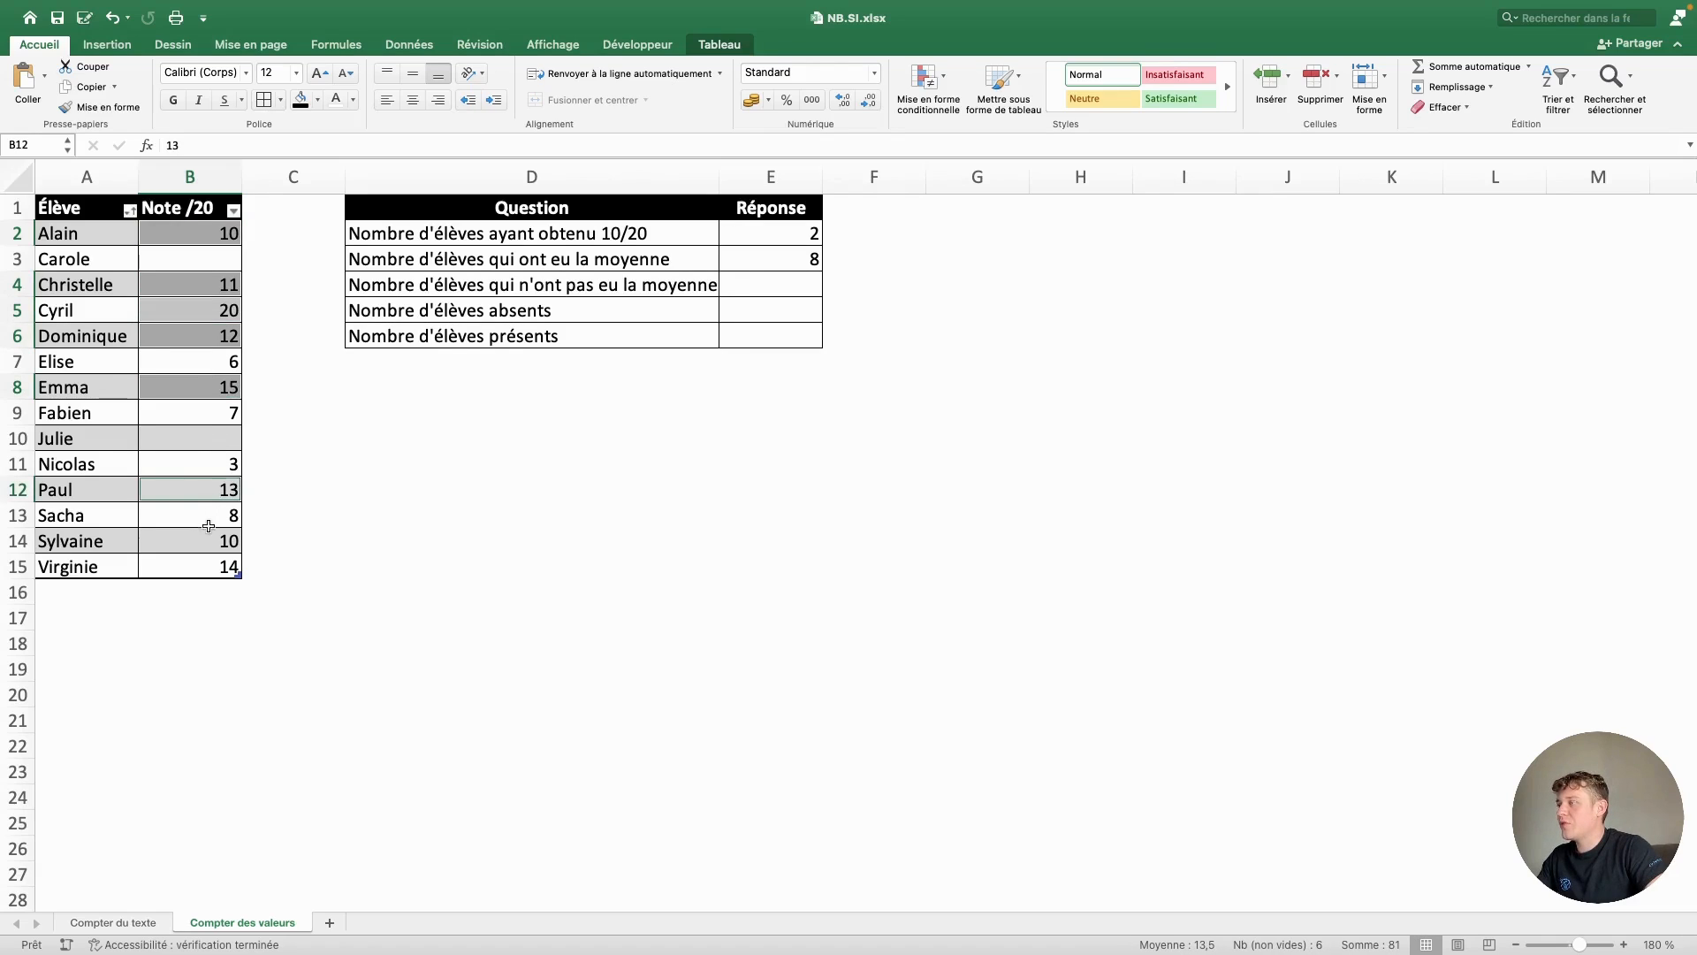
left_click(206, 536, "super")
left_click_drag(206, 536, 213, 566)
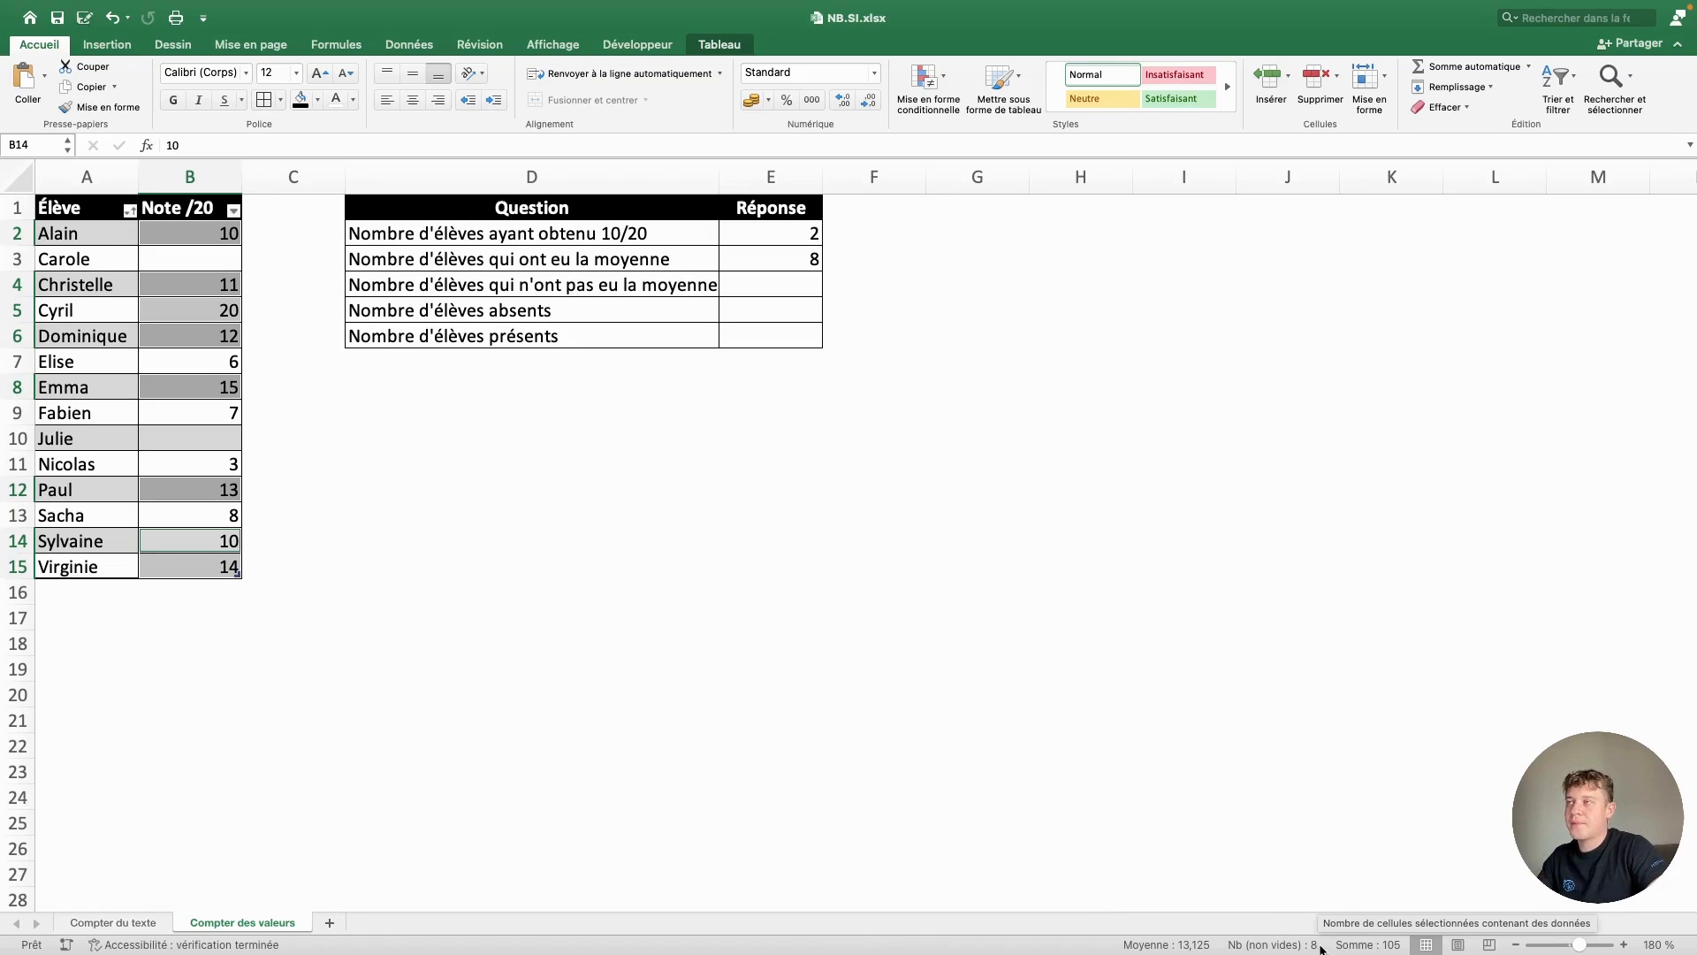
- Count the students below the average in E4 with the formula =NB.SI(Tableau14[Note /20];"<10")
left_click(792, 280)
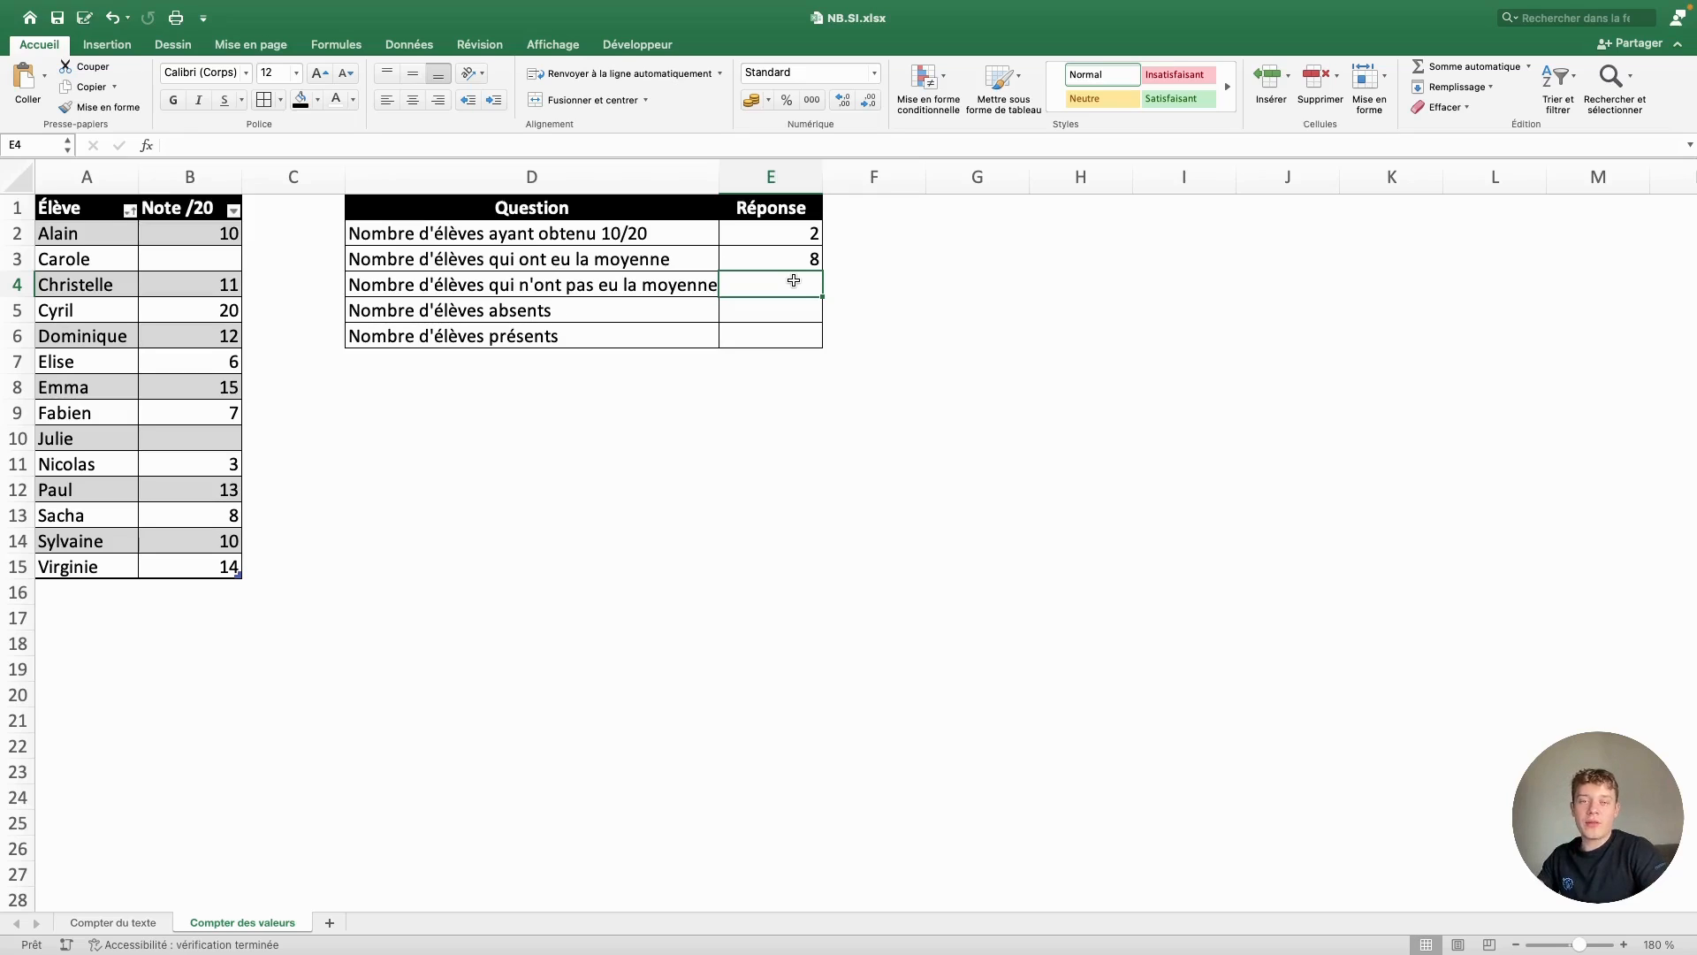
type("=NB.SI(")
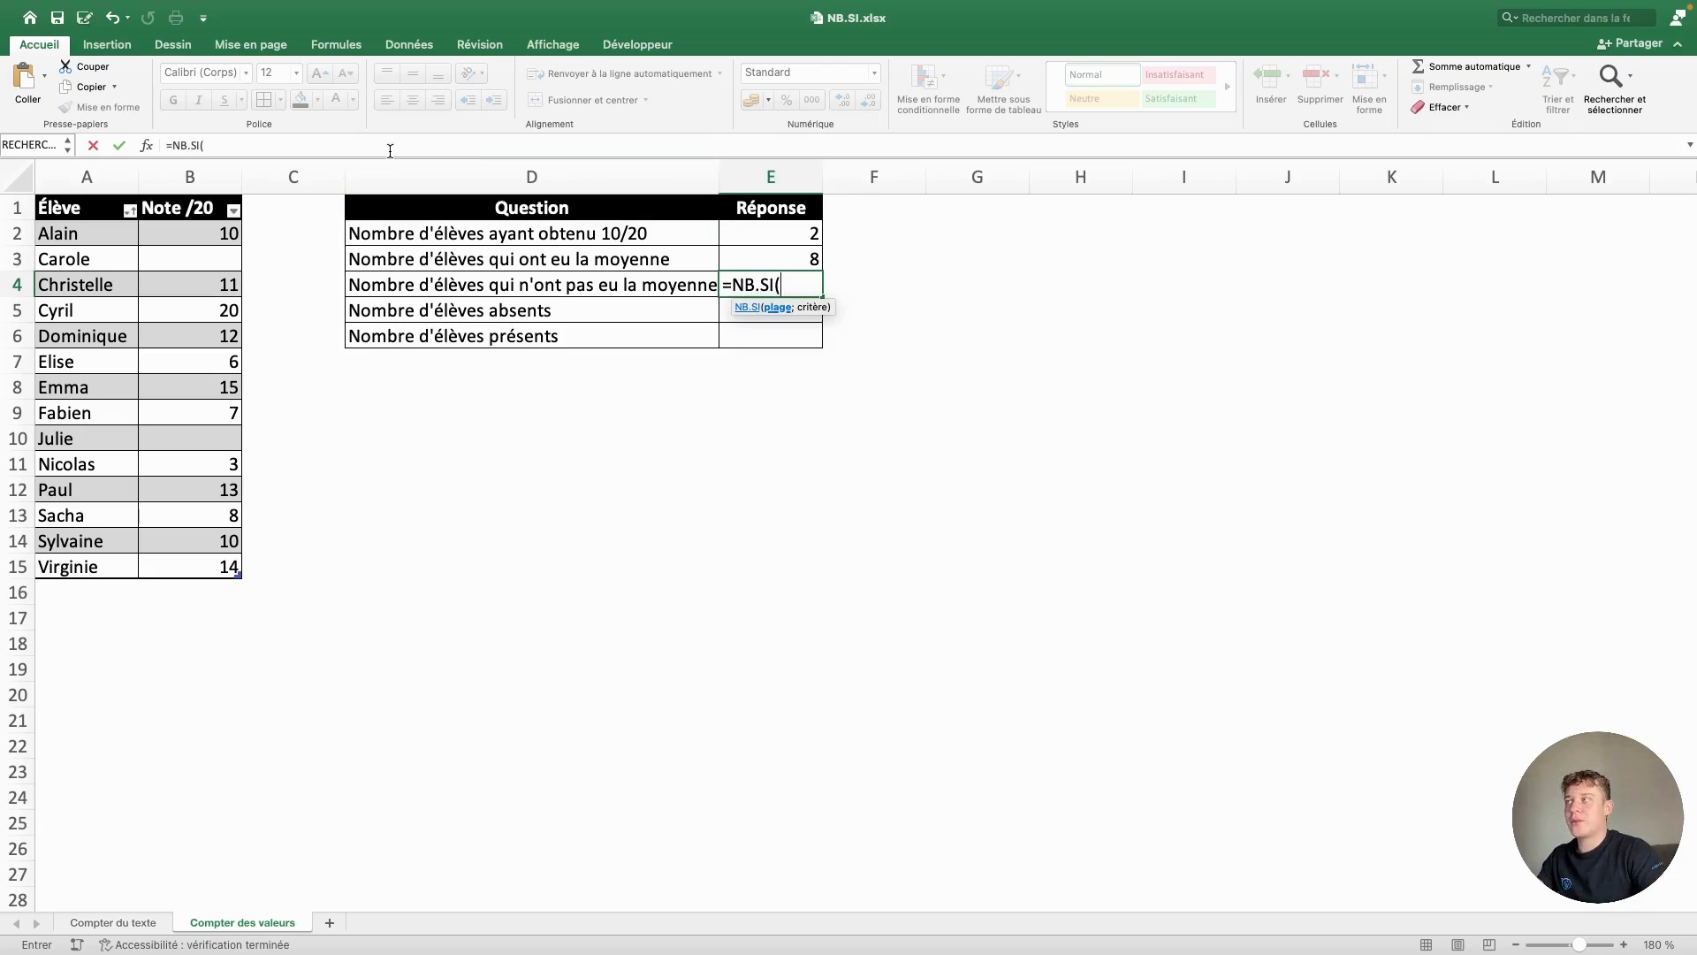
left_click(372, 152)
type("(")
left_click(206, 196)
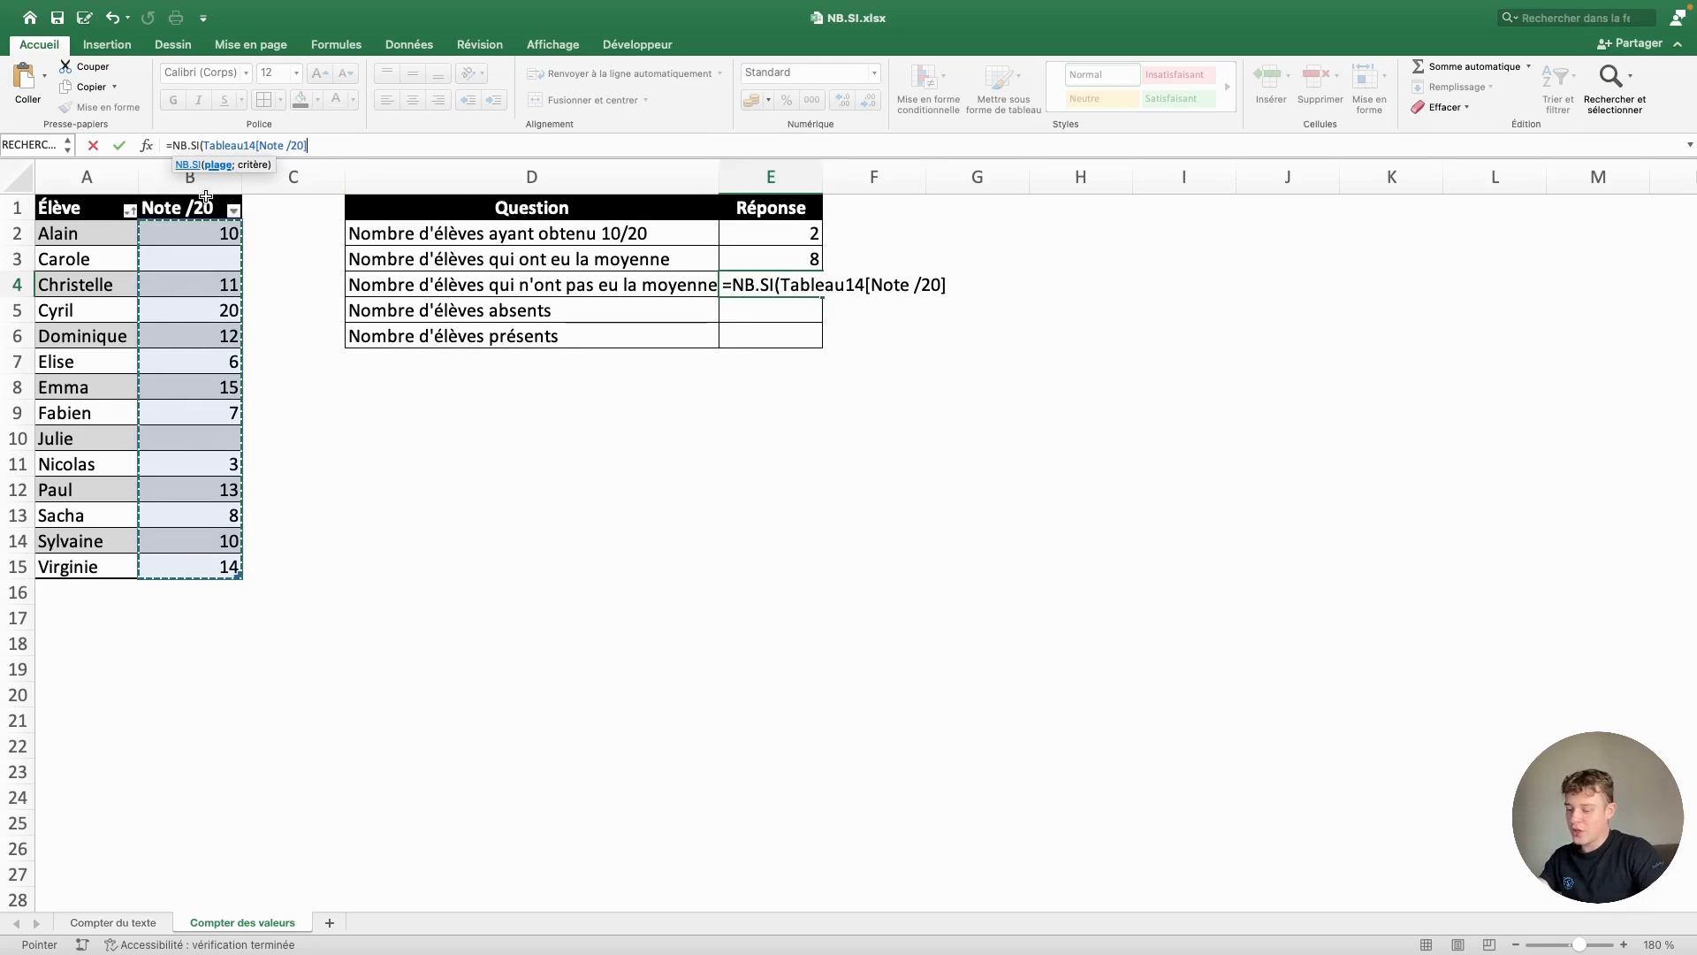
type(";")
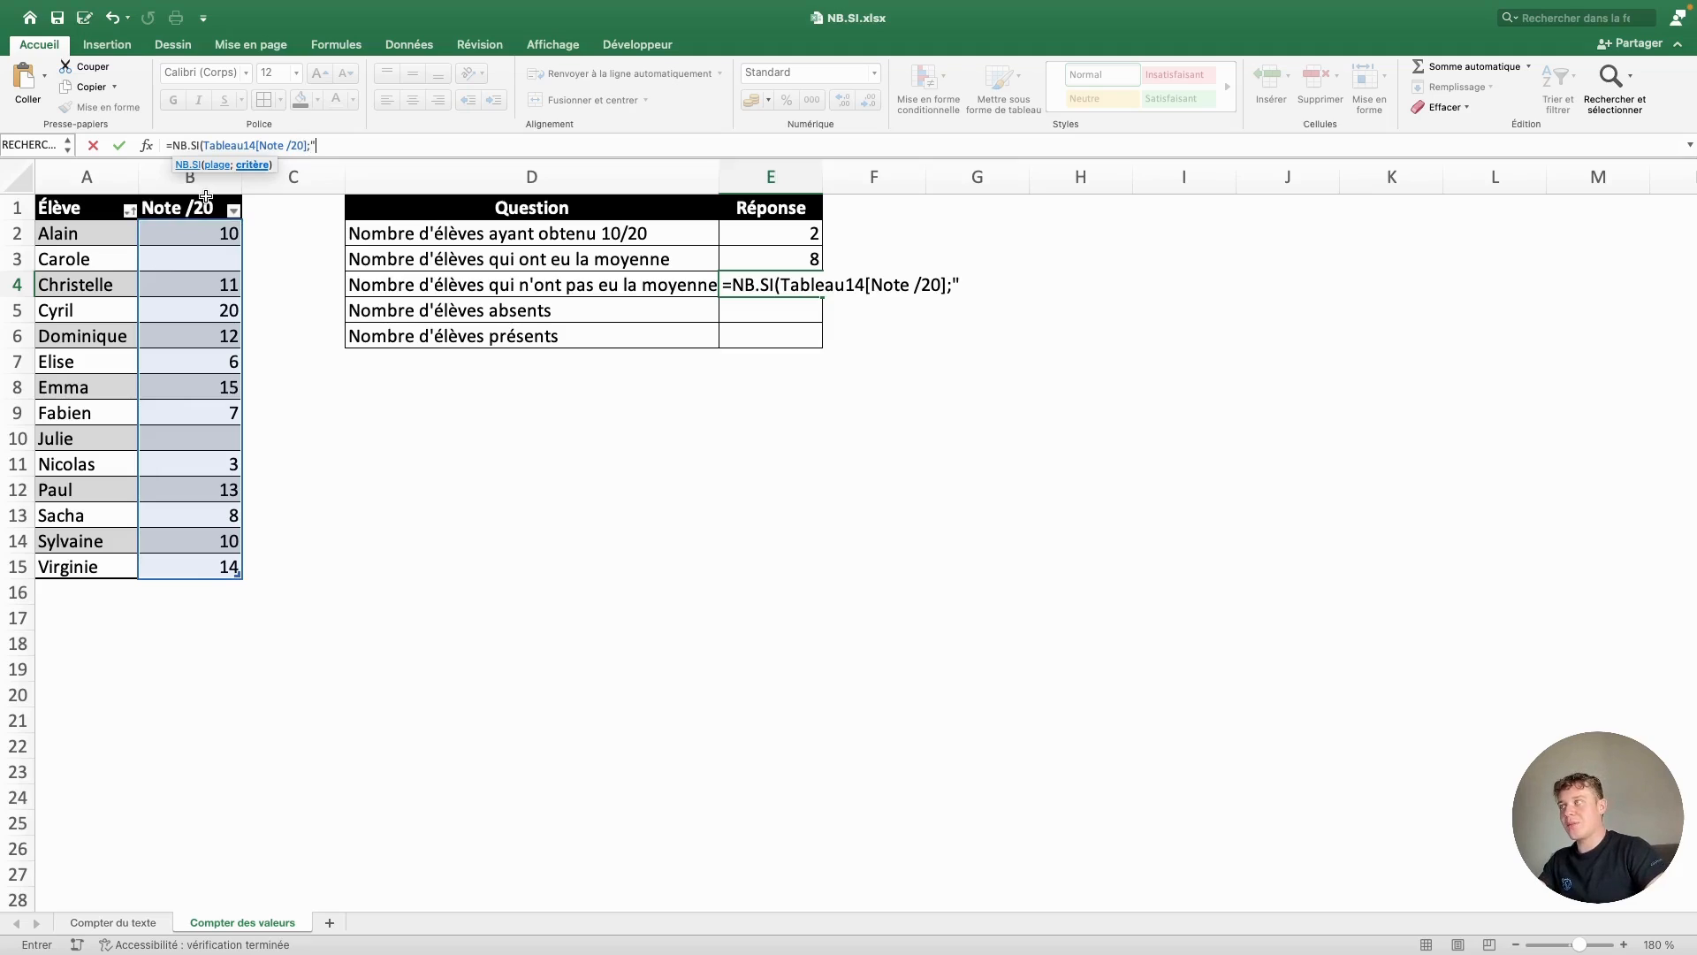
type("\"<")
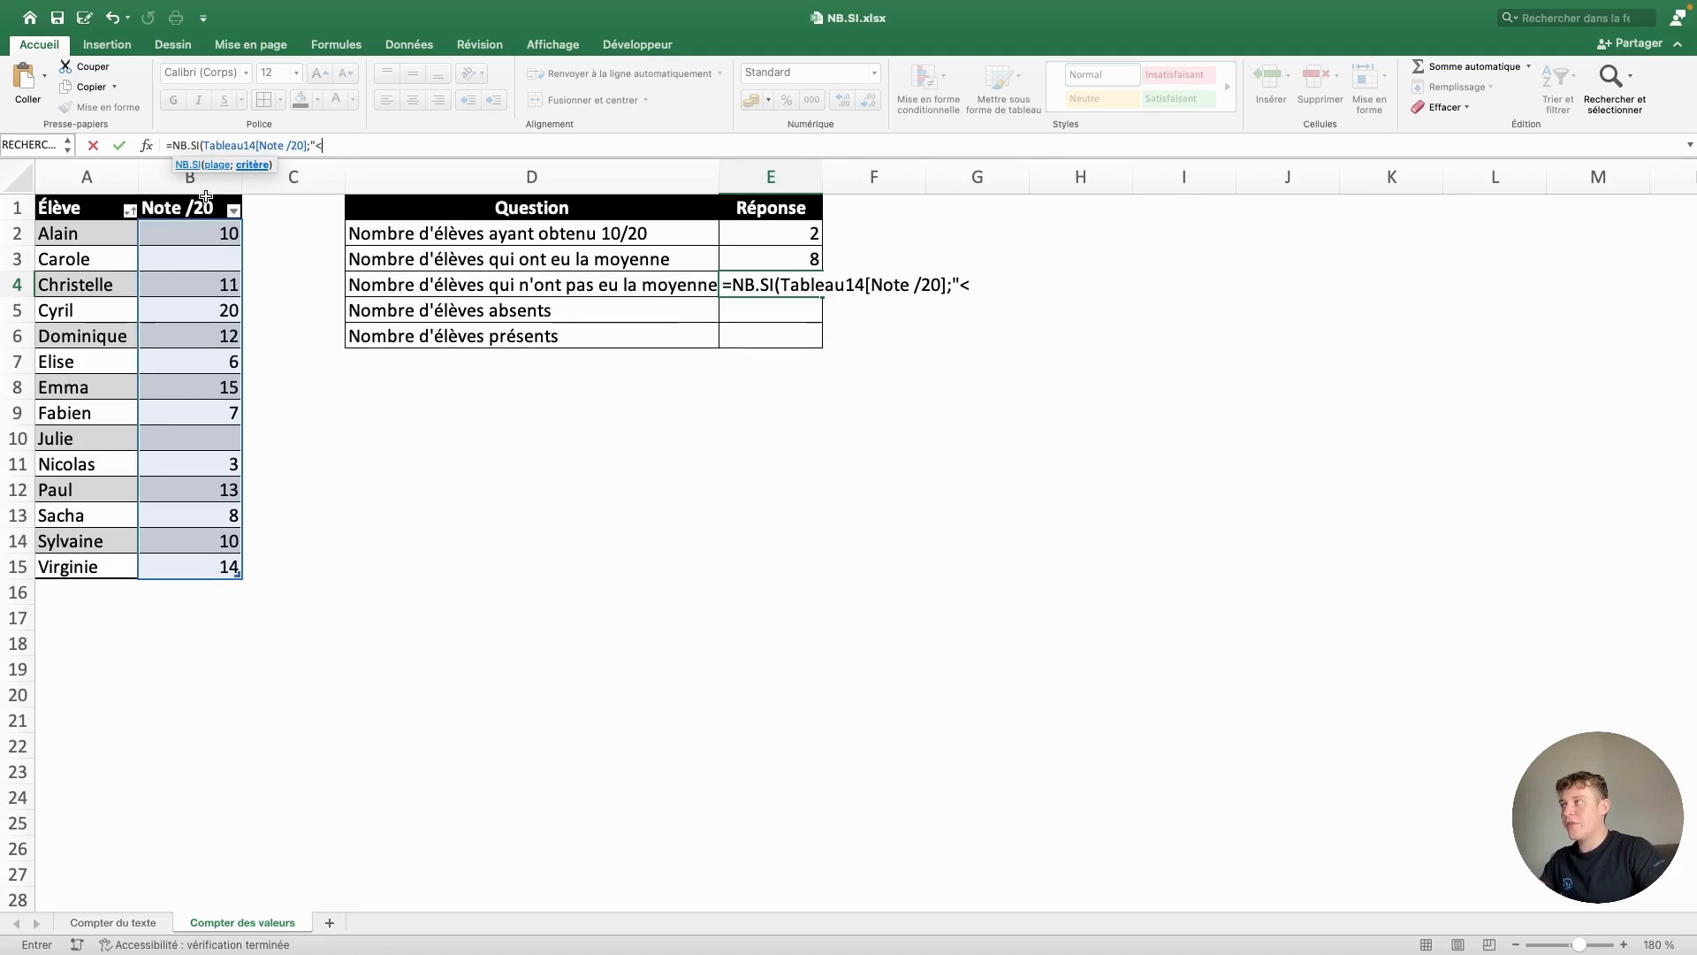
type("10\"")
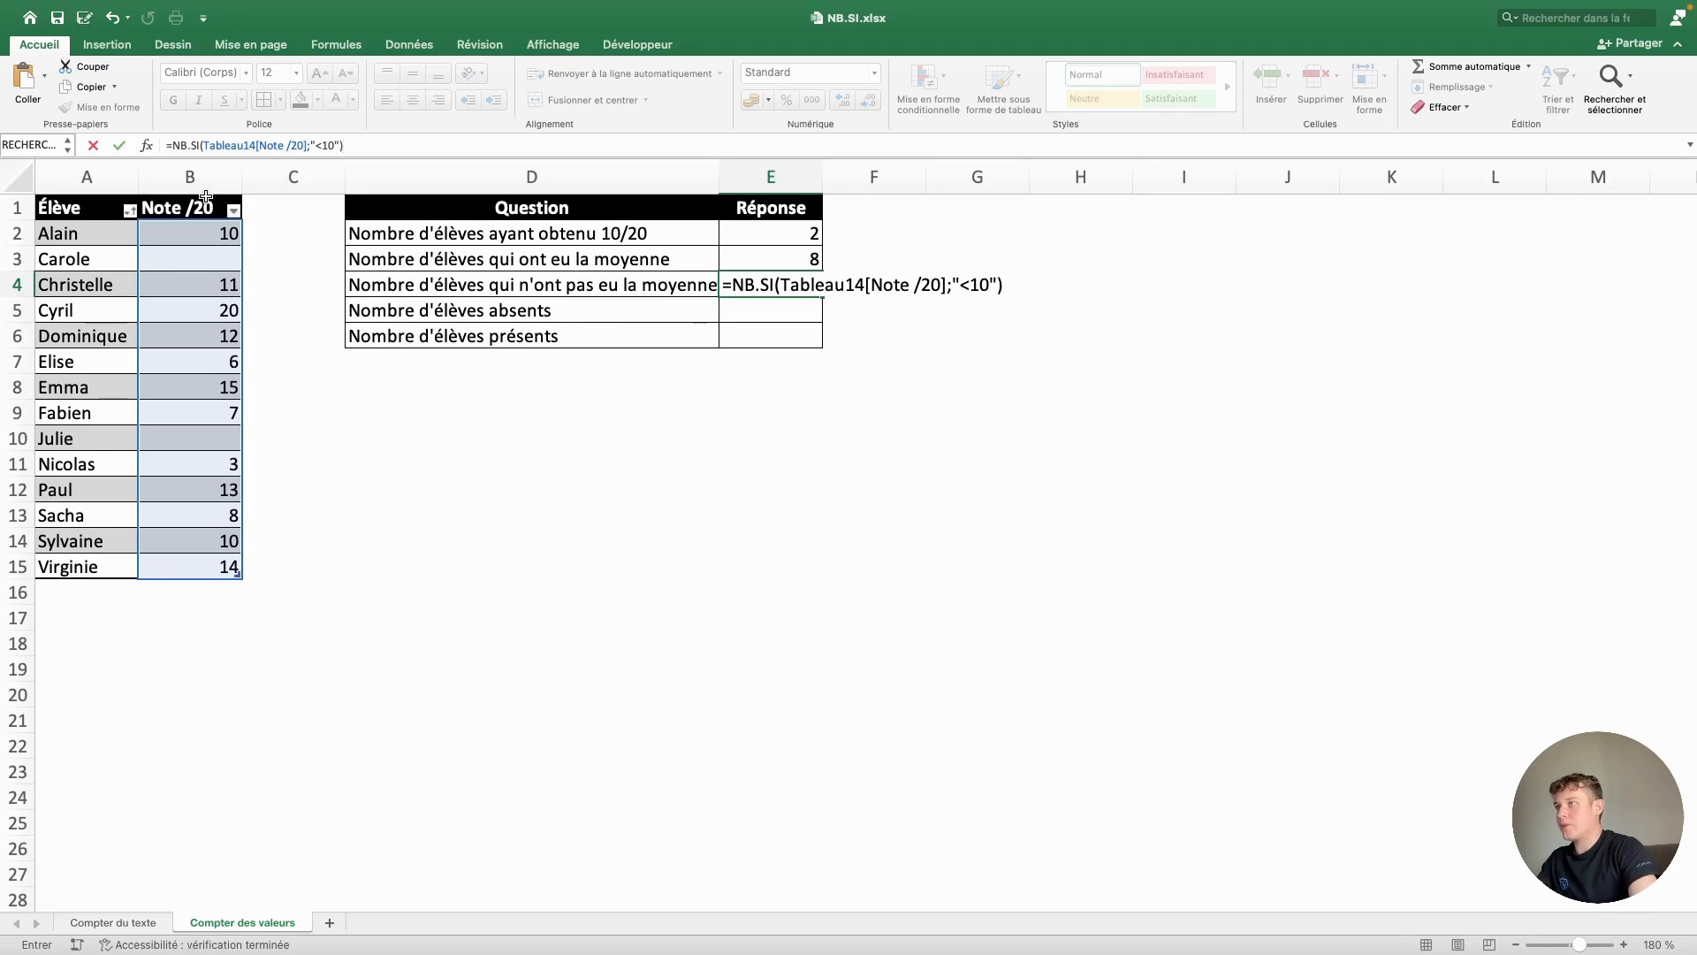
key("Return")
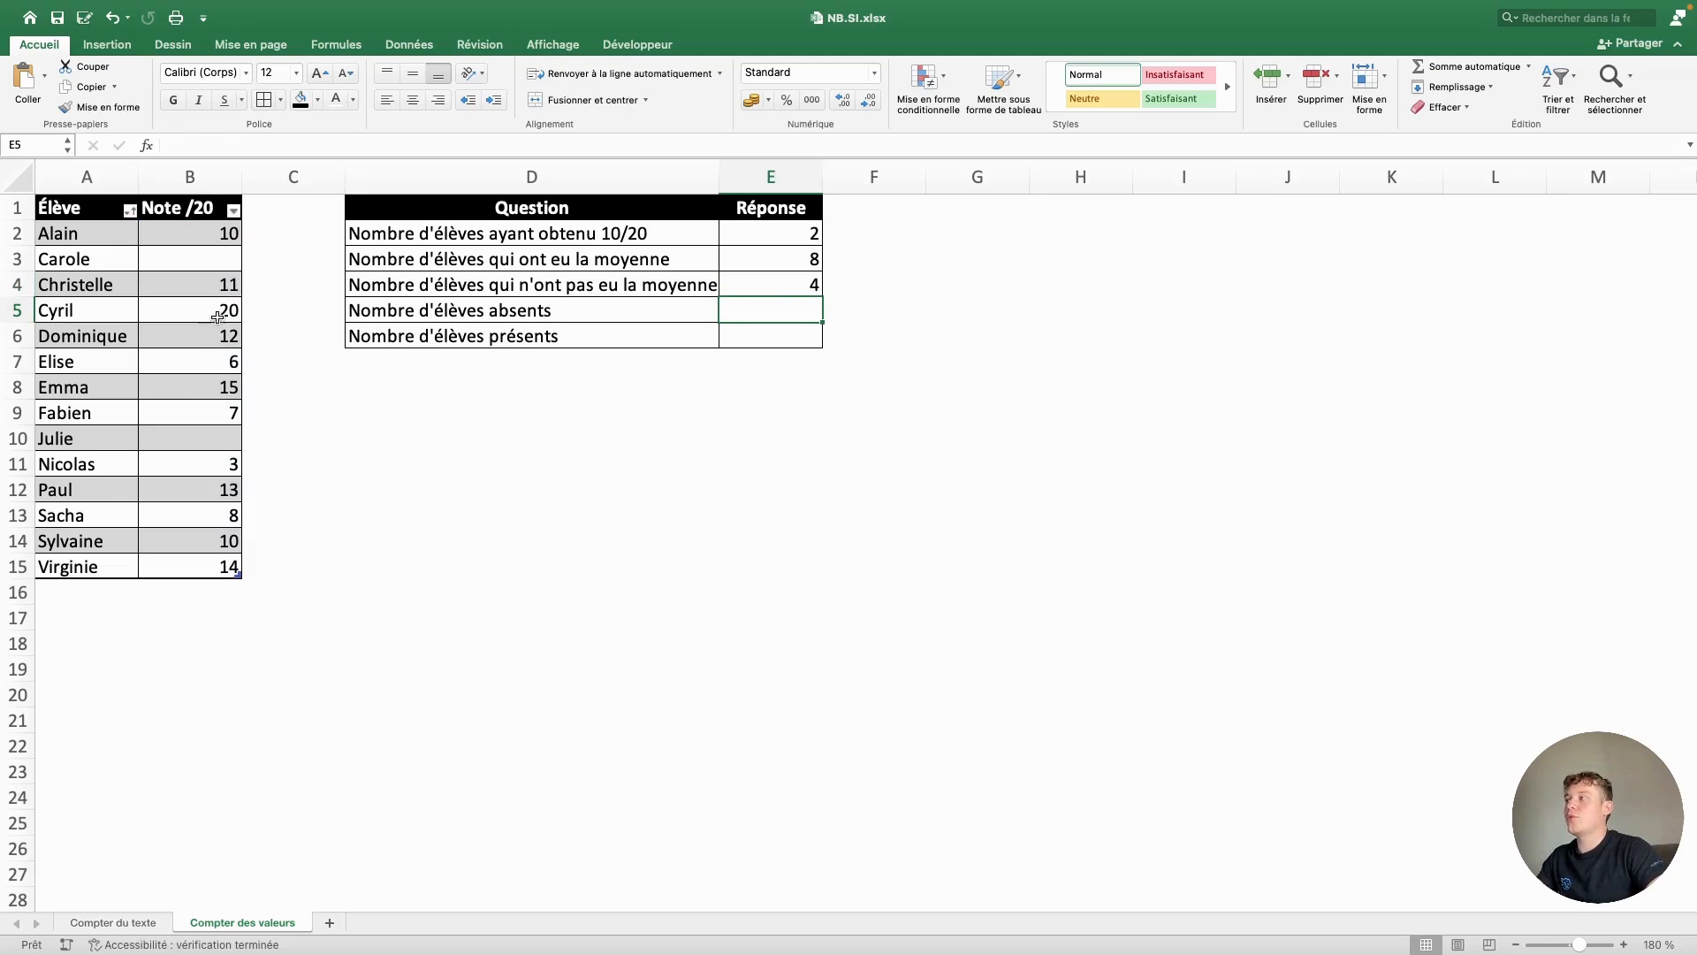
- Go through the grades below 10 in the Note /20 column to verify the E4 answer
left_click(212, 359)
left_click(212, 413)
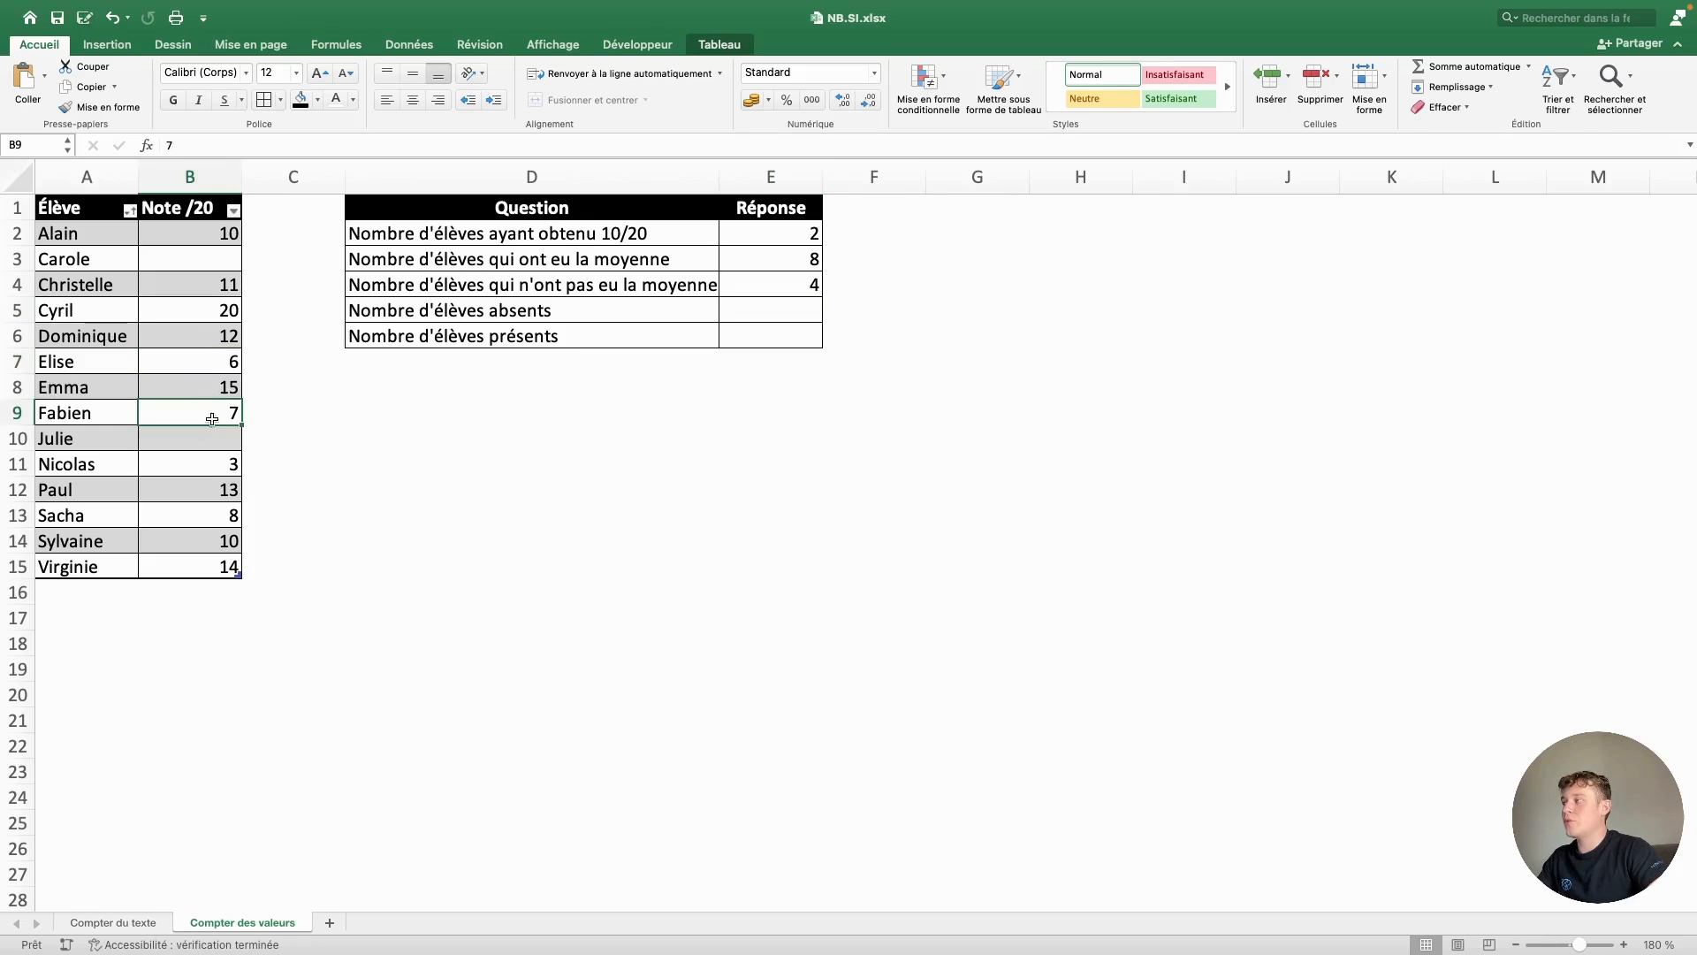
left_click(212, 477)
left_click(212, 463)
left_click(212, 513)
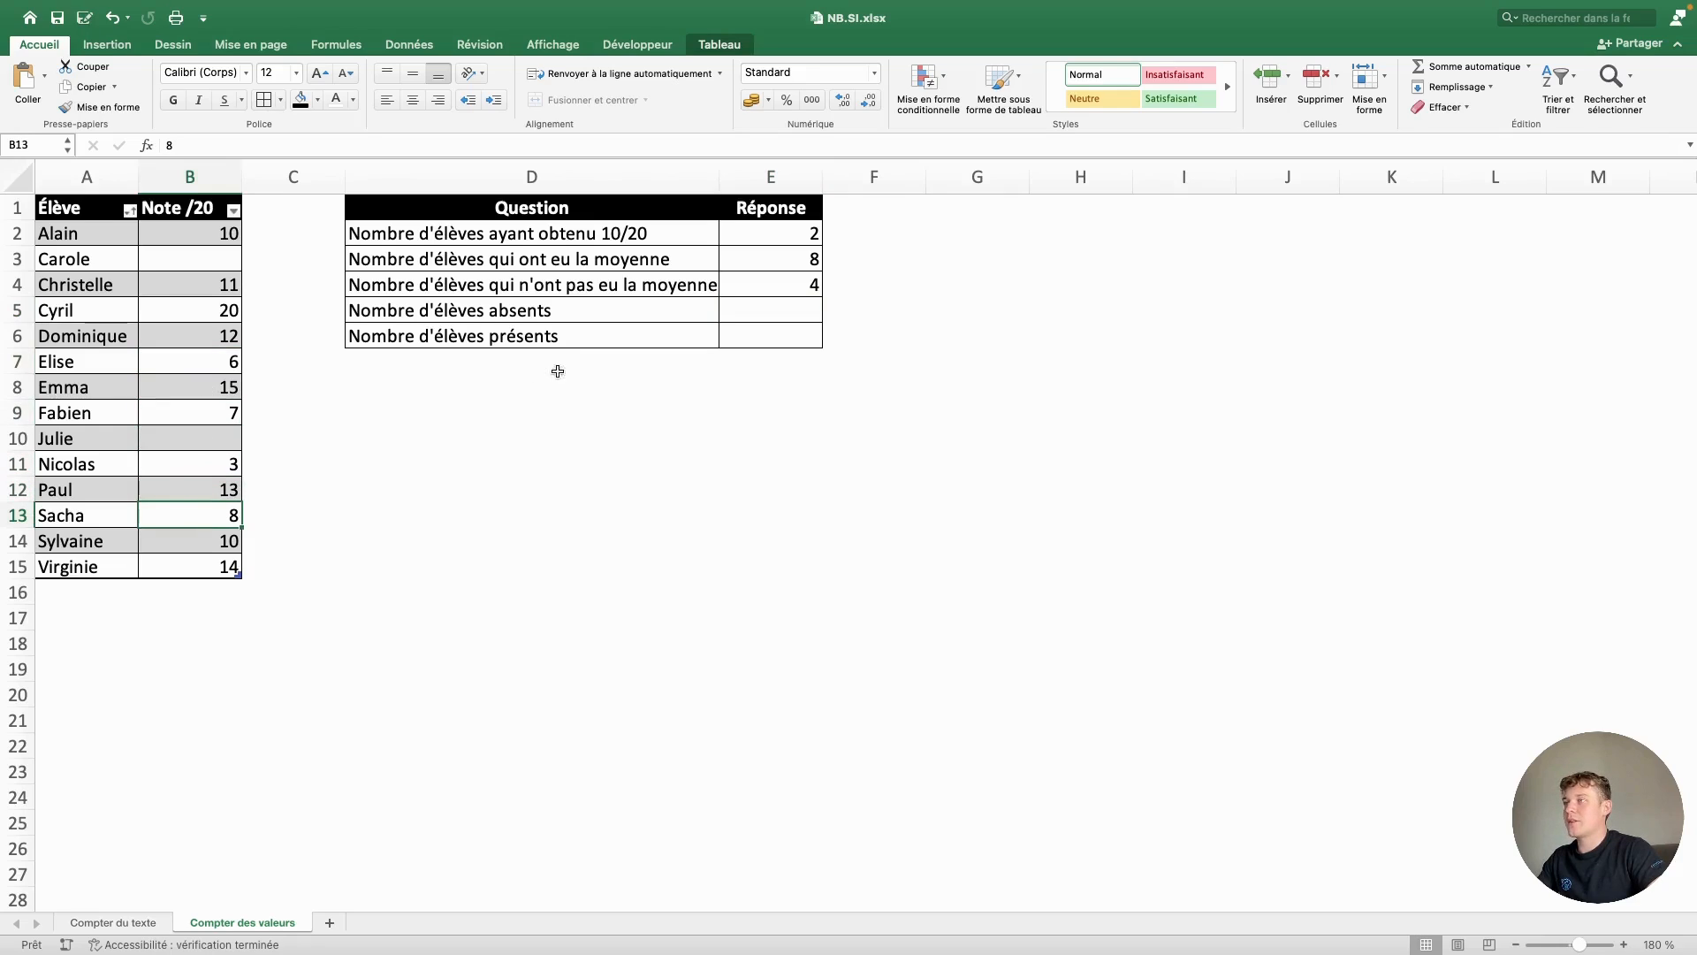
- Count the absent students in E5 with the formula =NB.SI(Tableau14[Note /20];"")
left_click(757, 316)
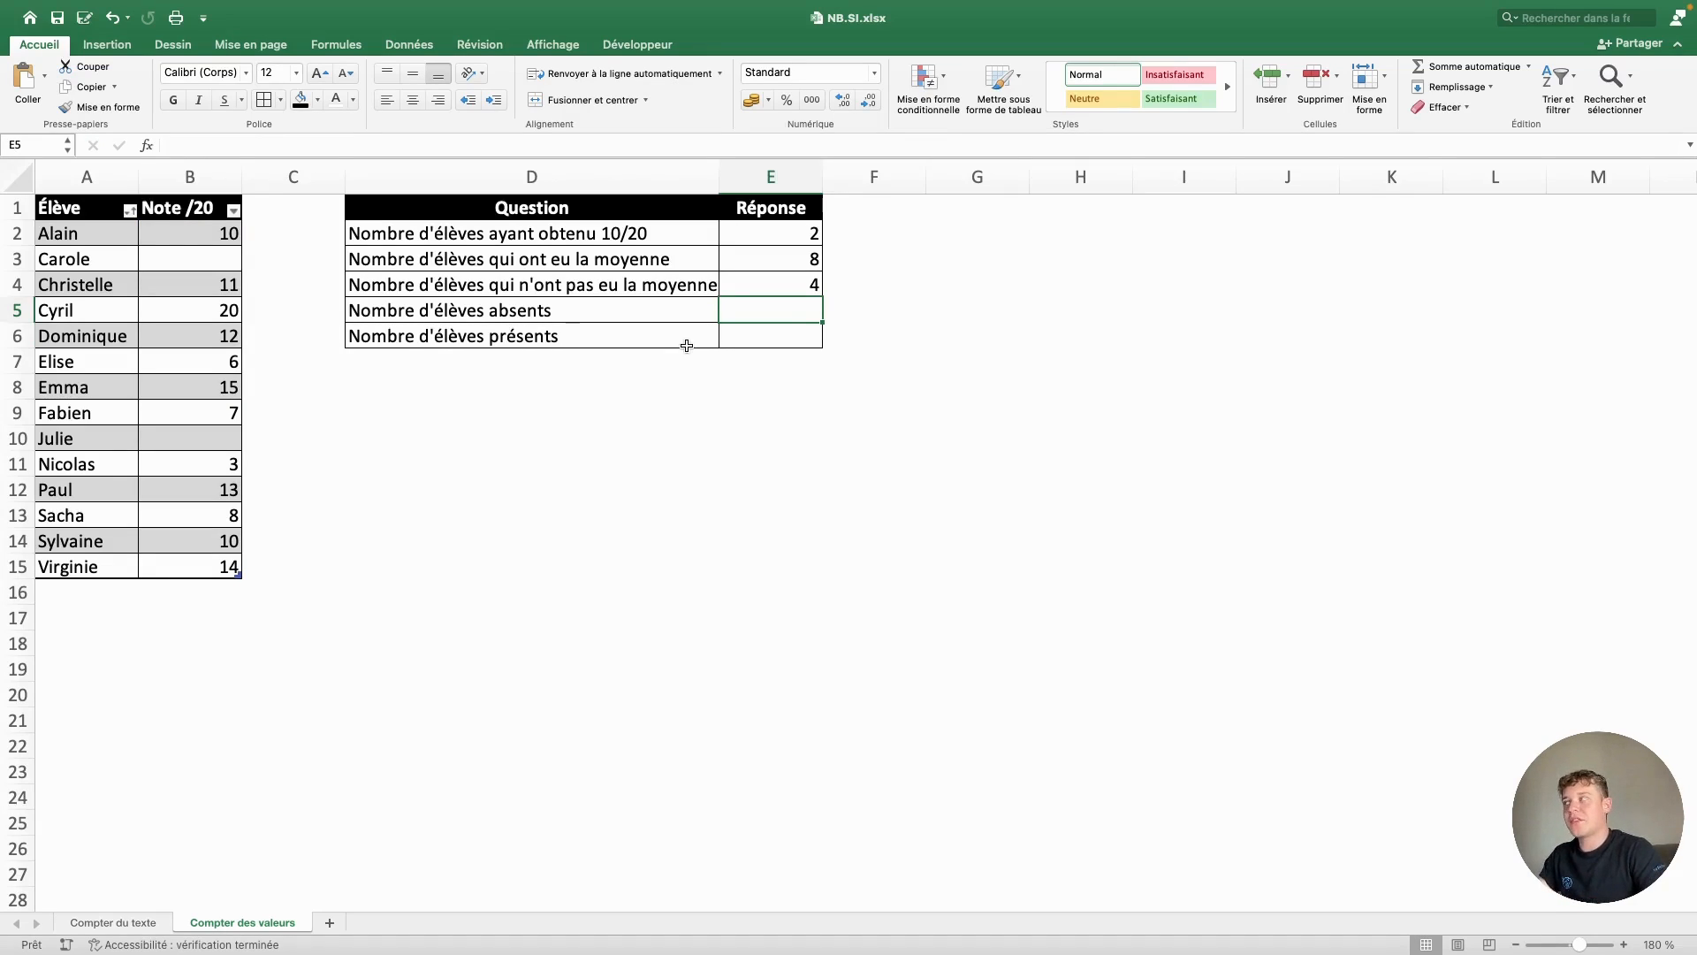
left_click(173, 261)
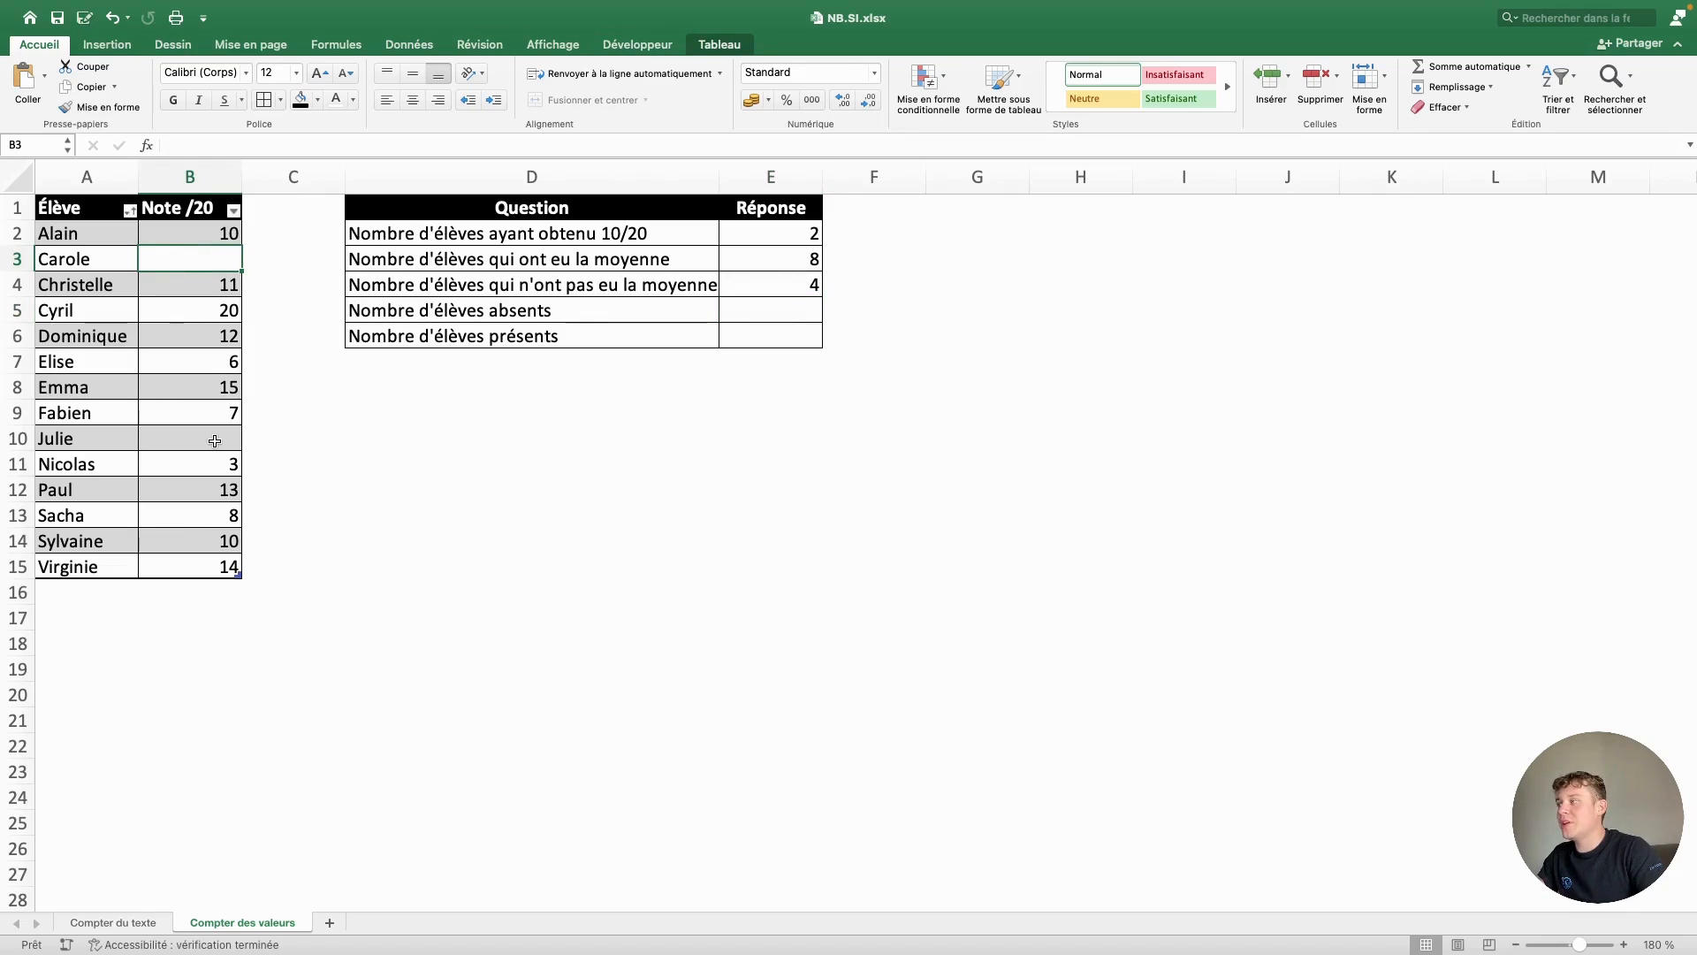
left_click(781, 310)
type("=nb")
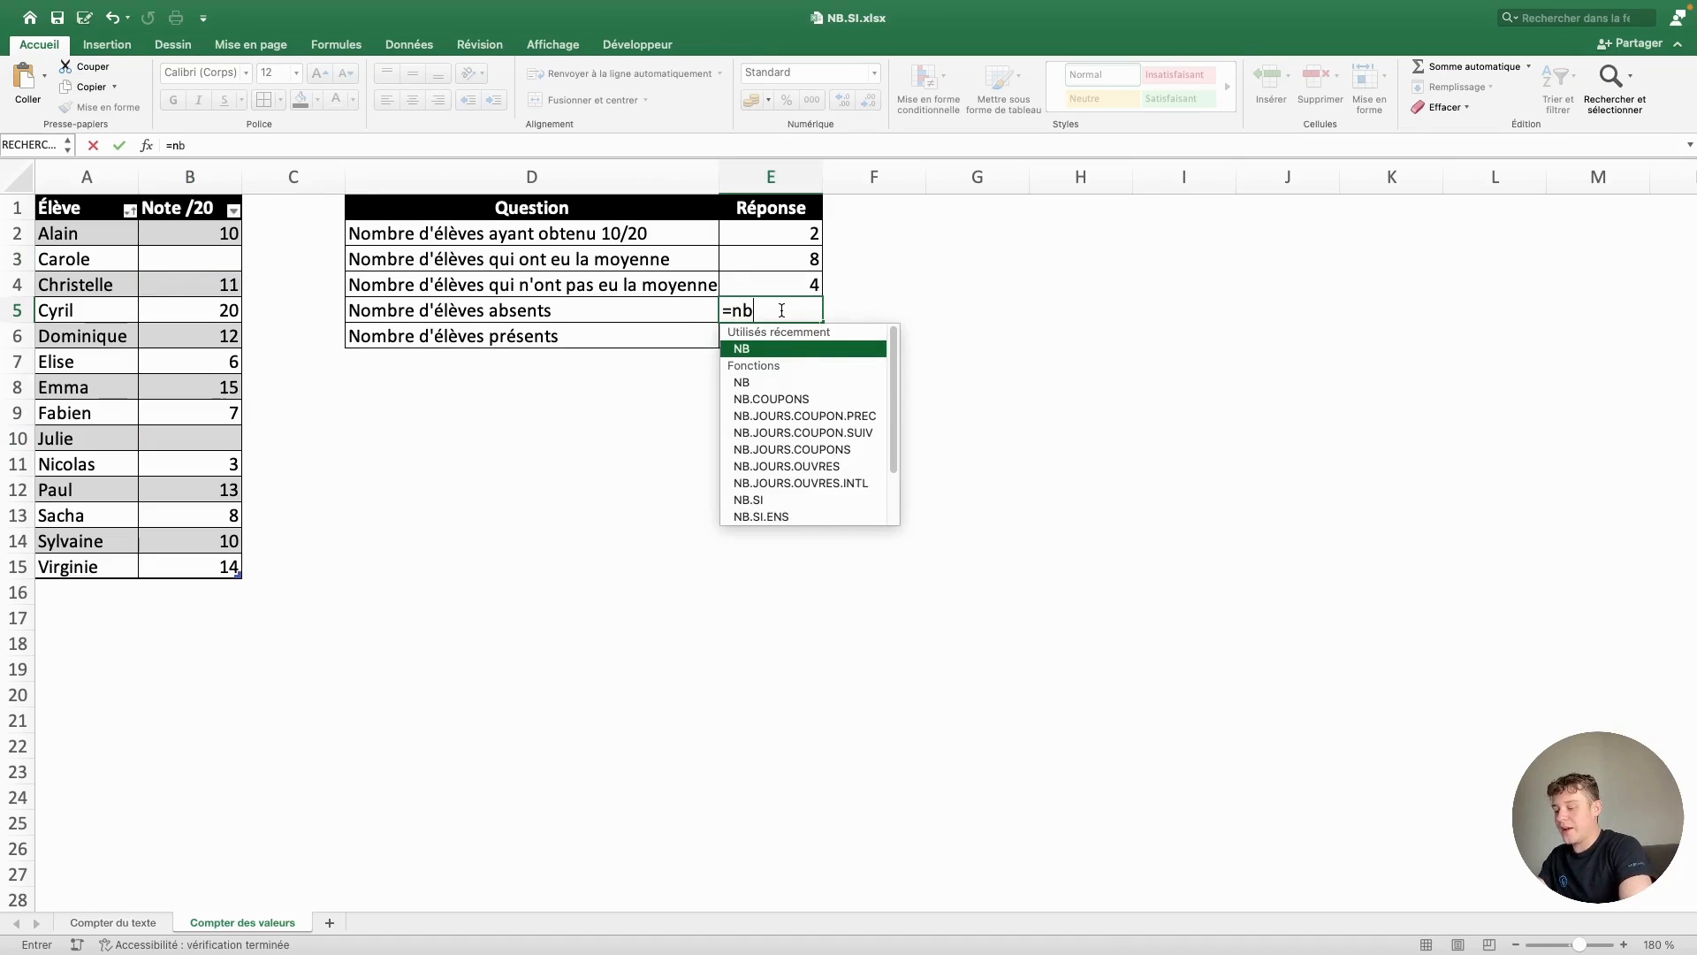
type(".si(")
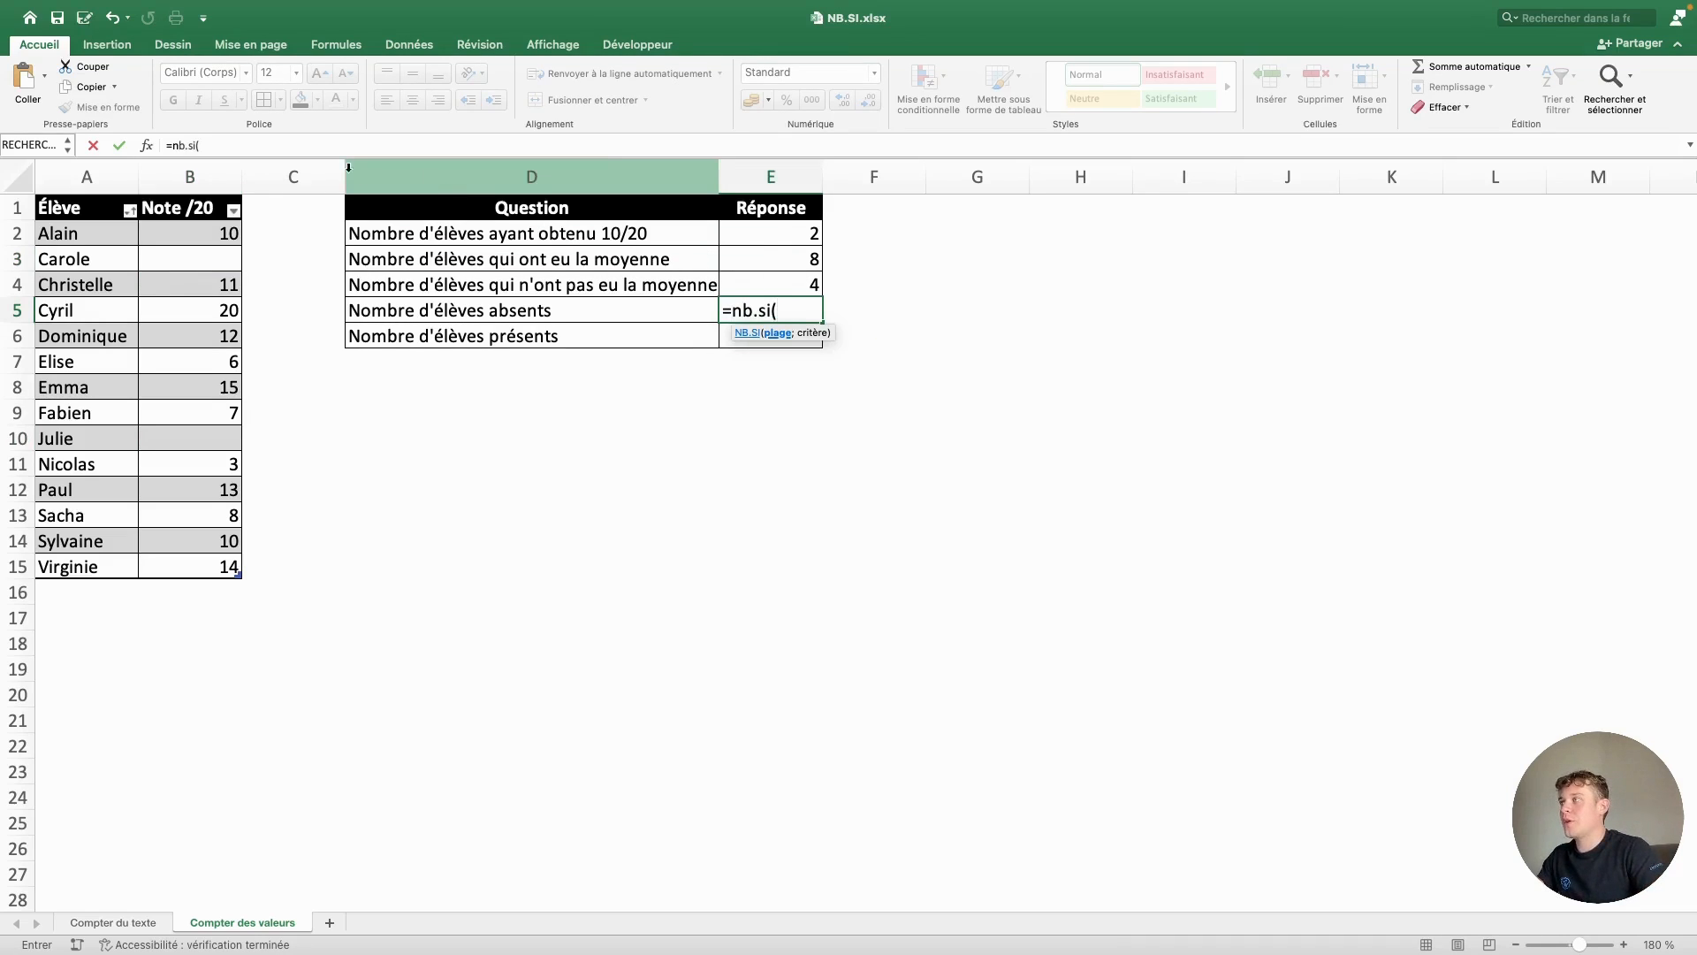
left_click(319, 146)
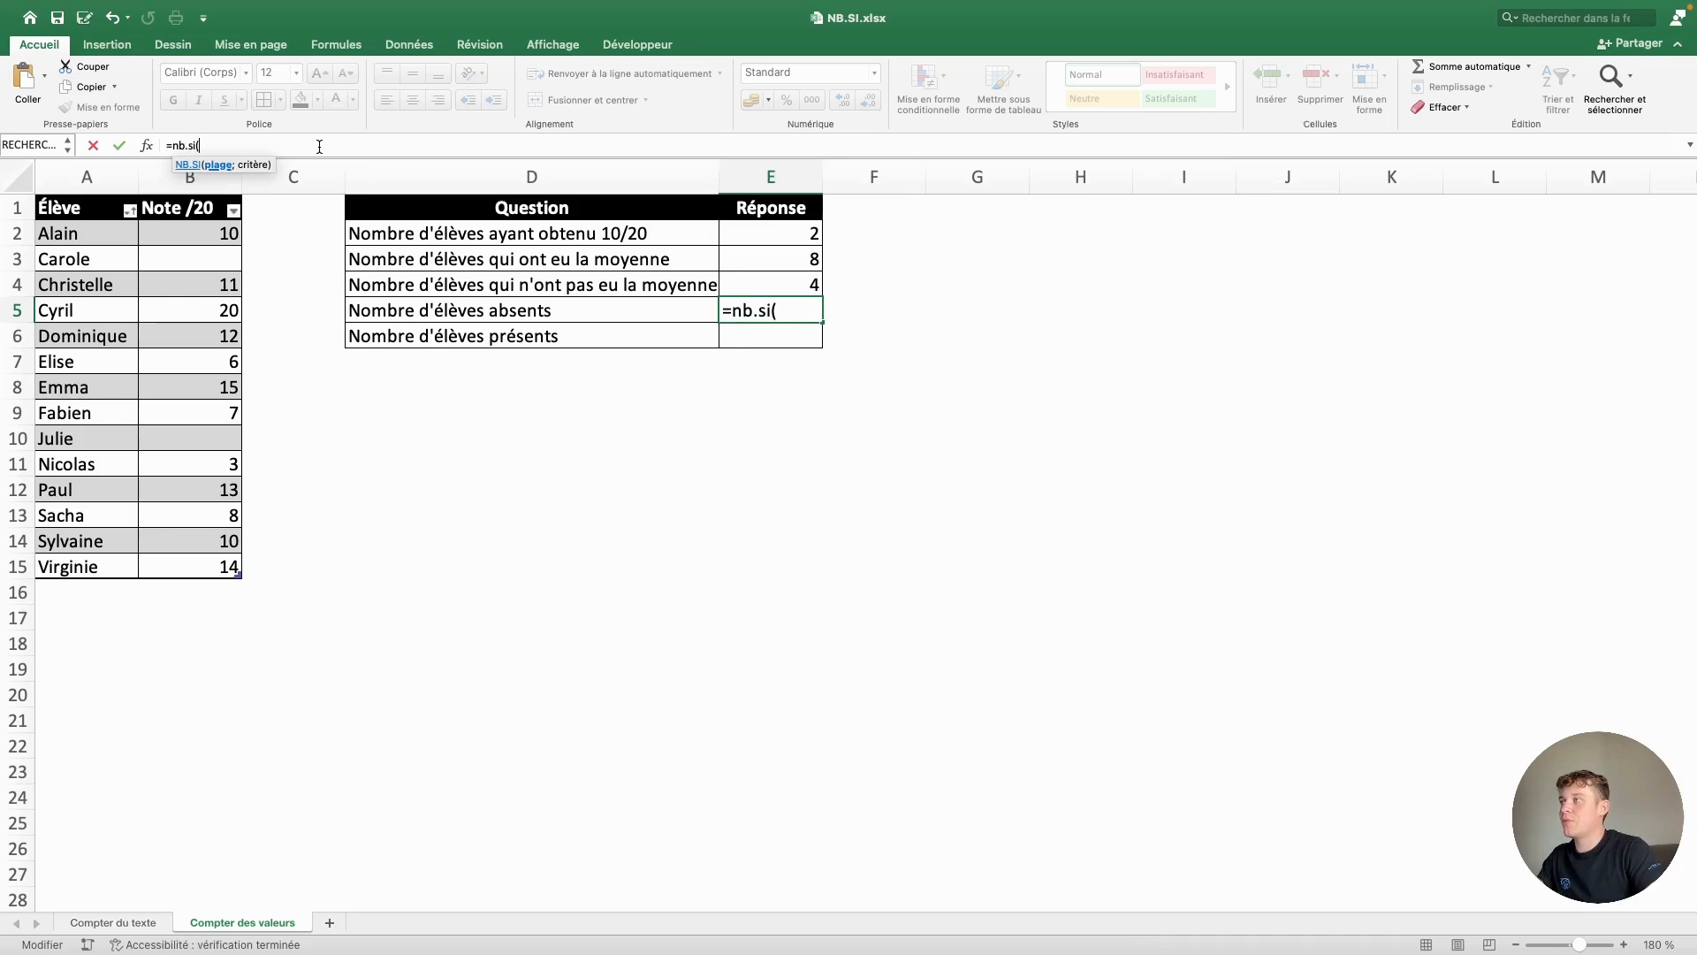
left_click(213, 198)
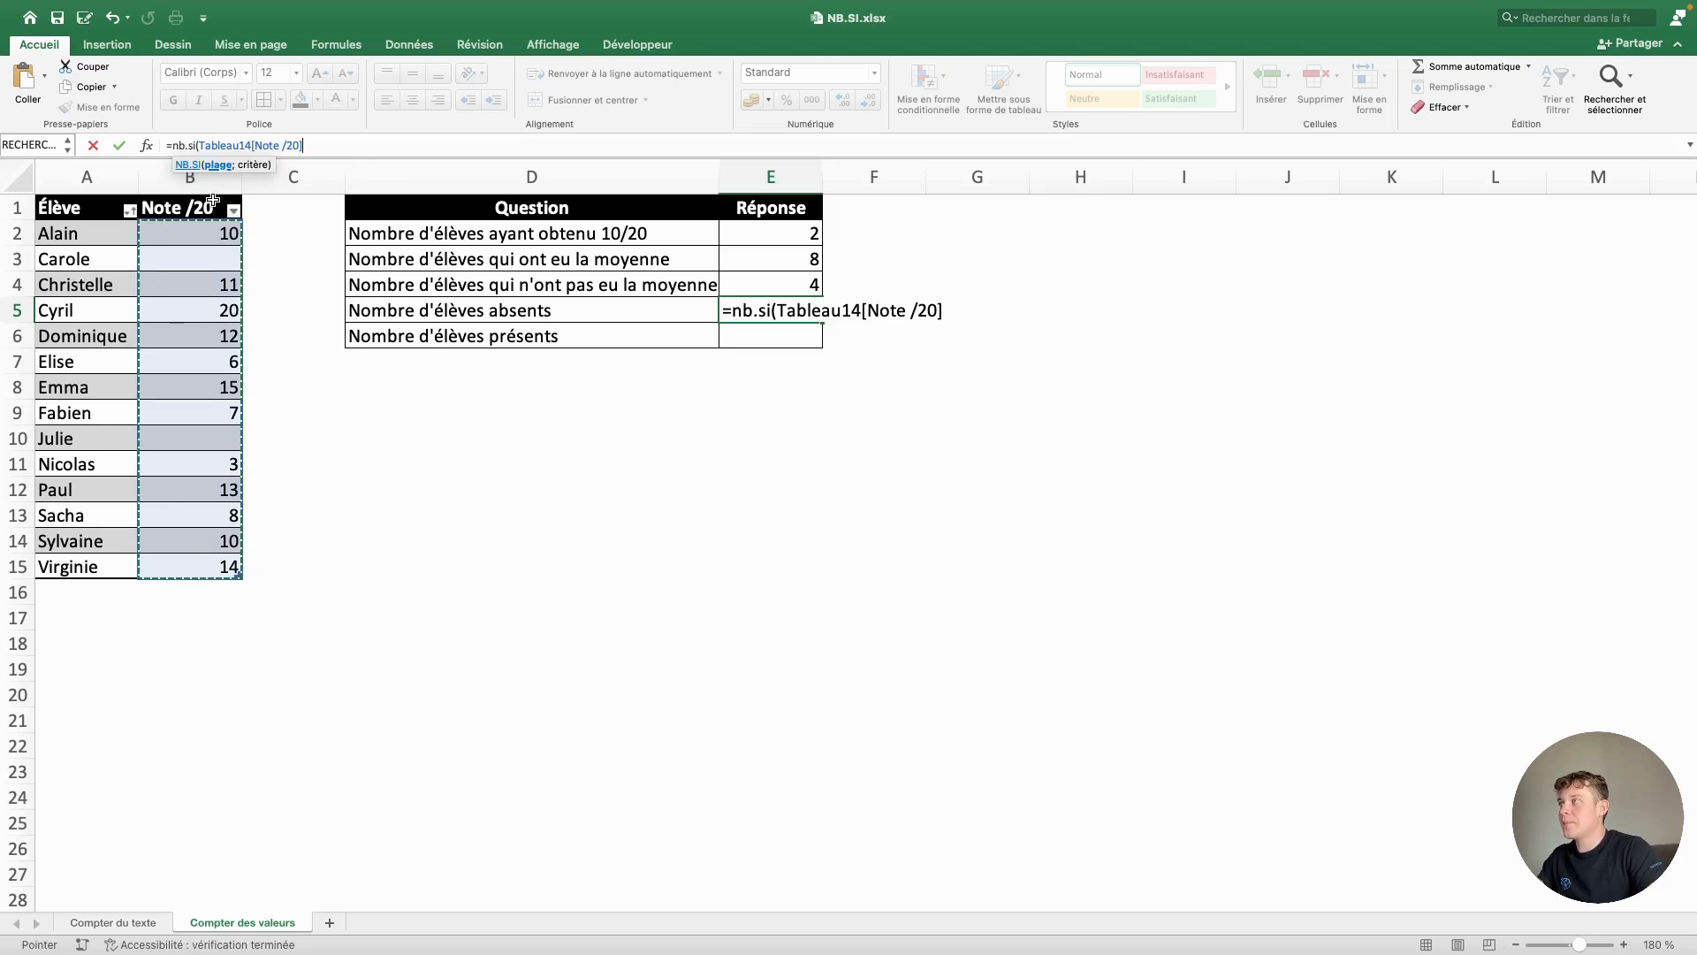
type(";")
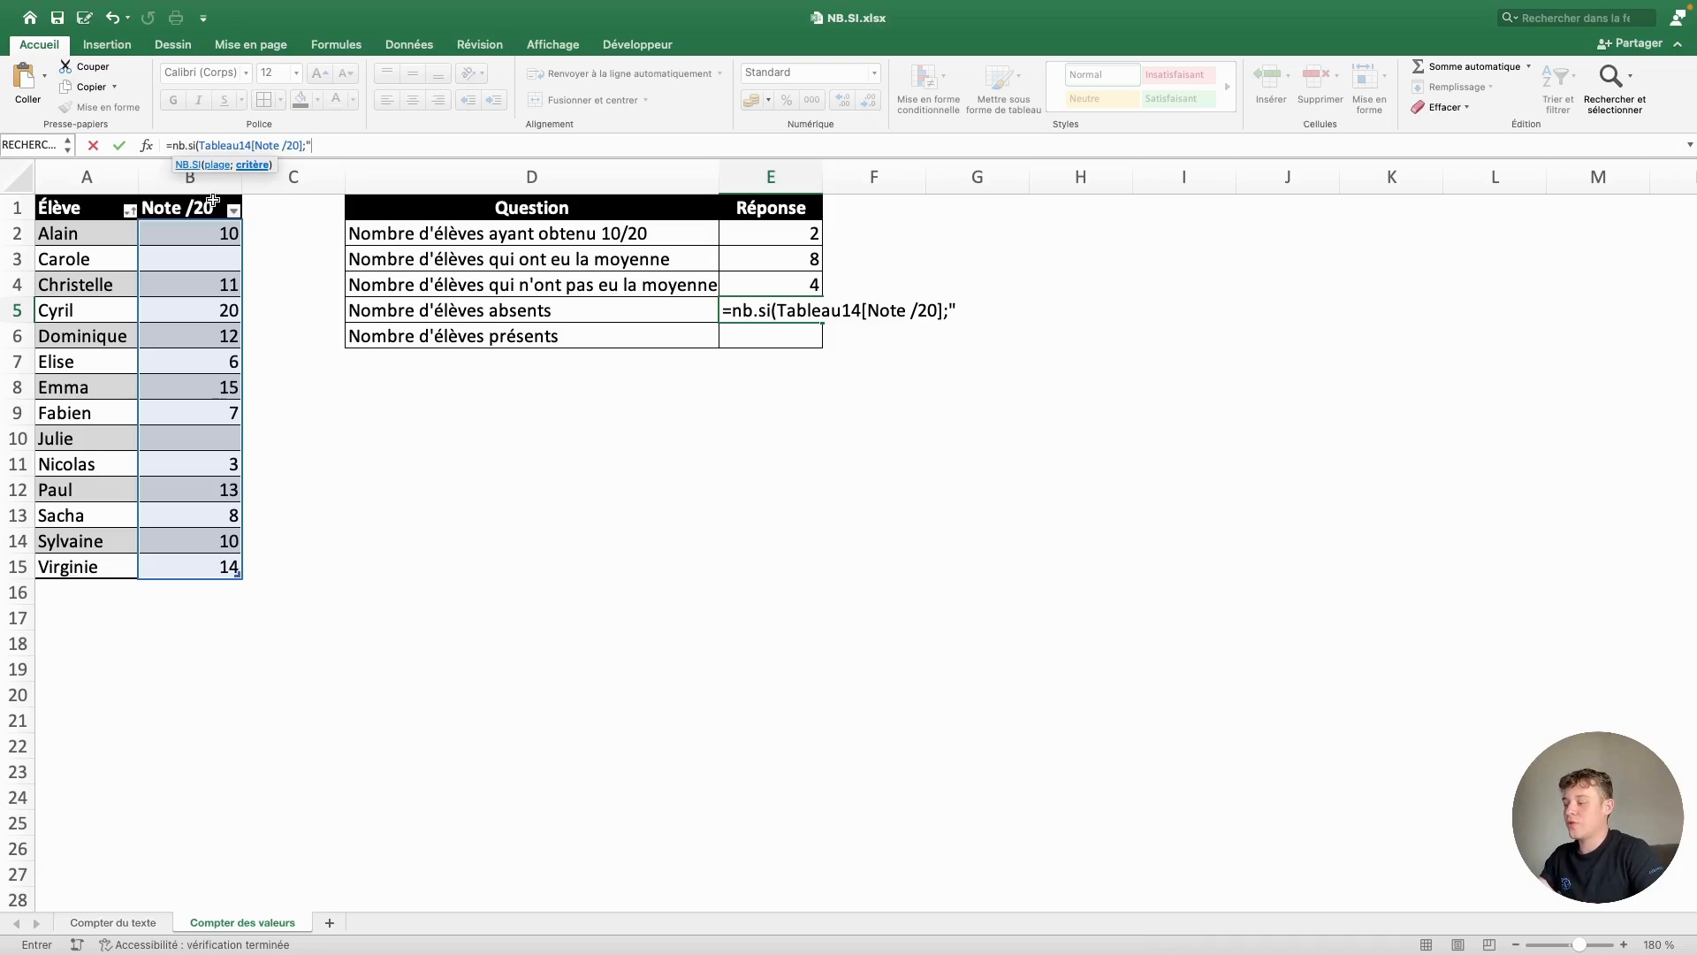
type("\"\"")
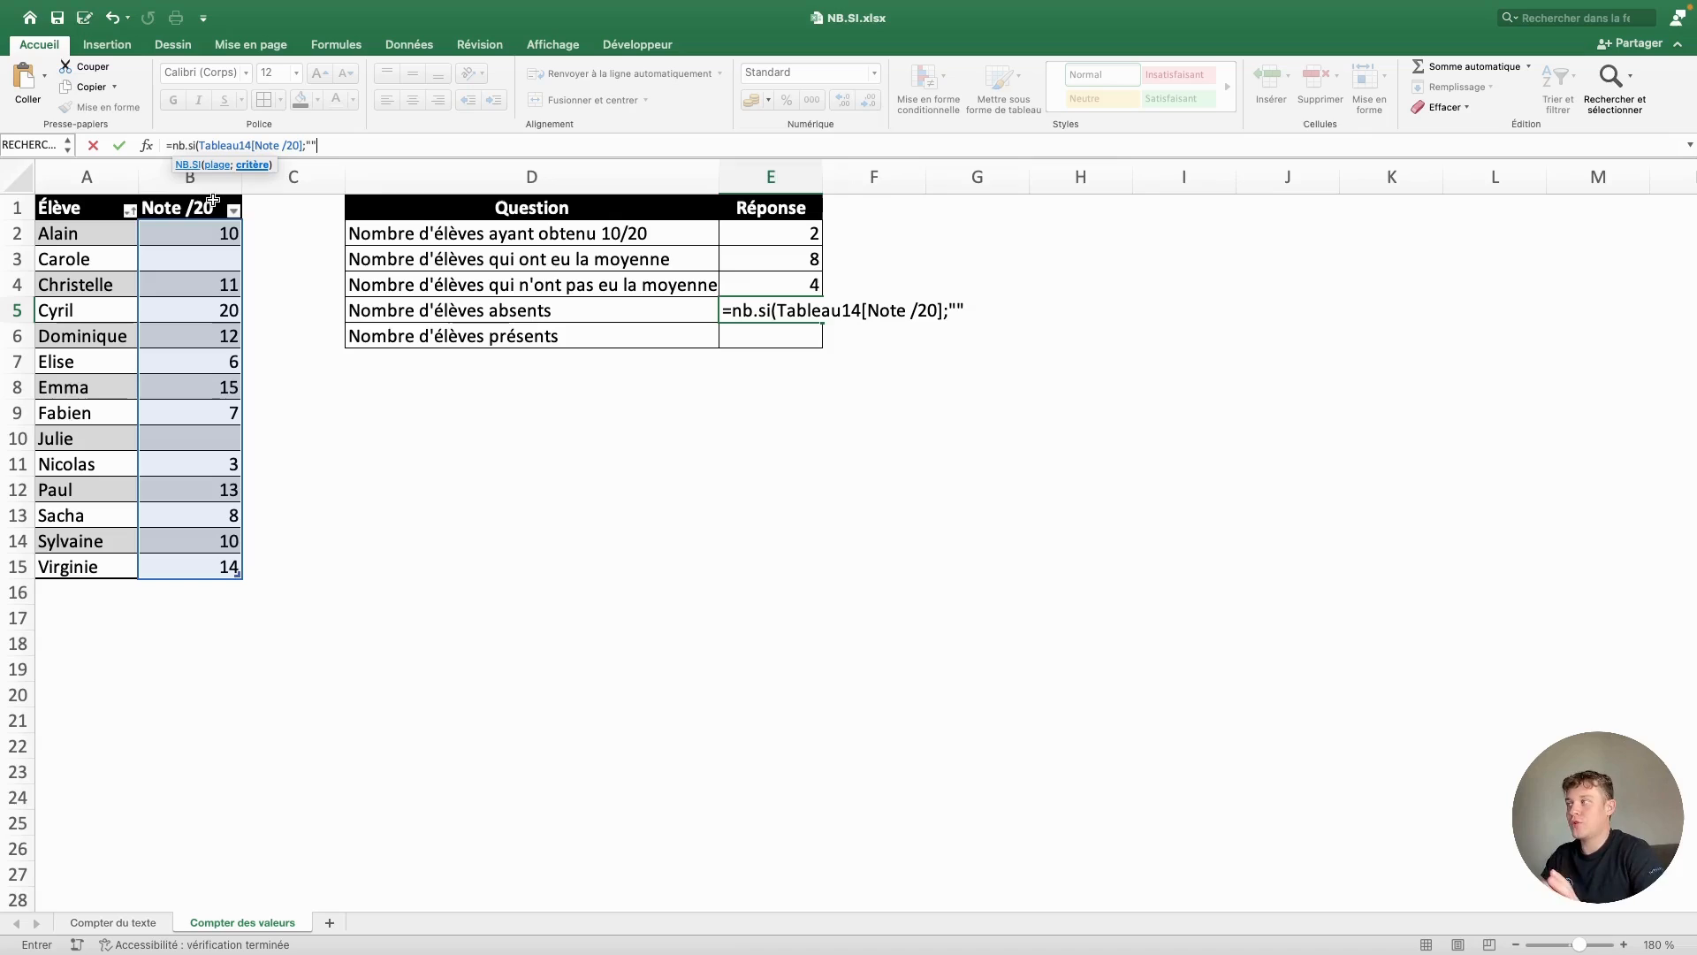
type(")")
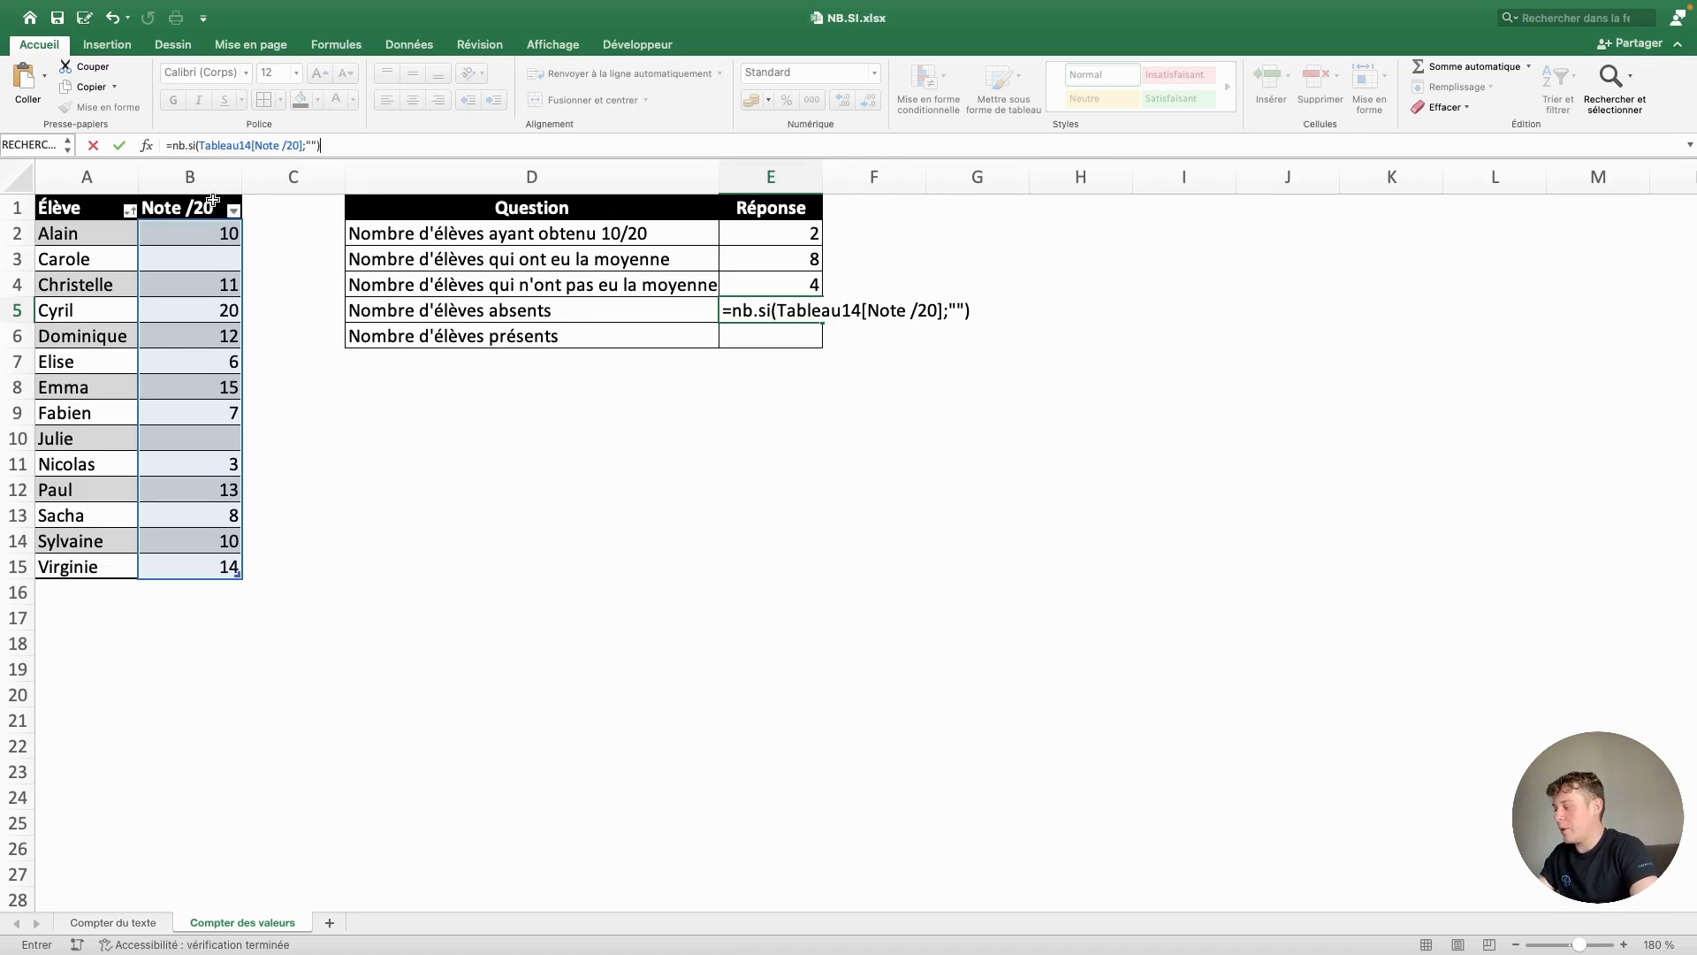
key("Return")
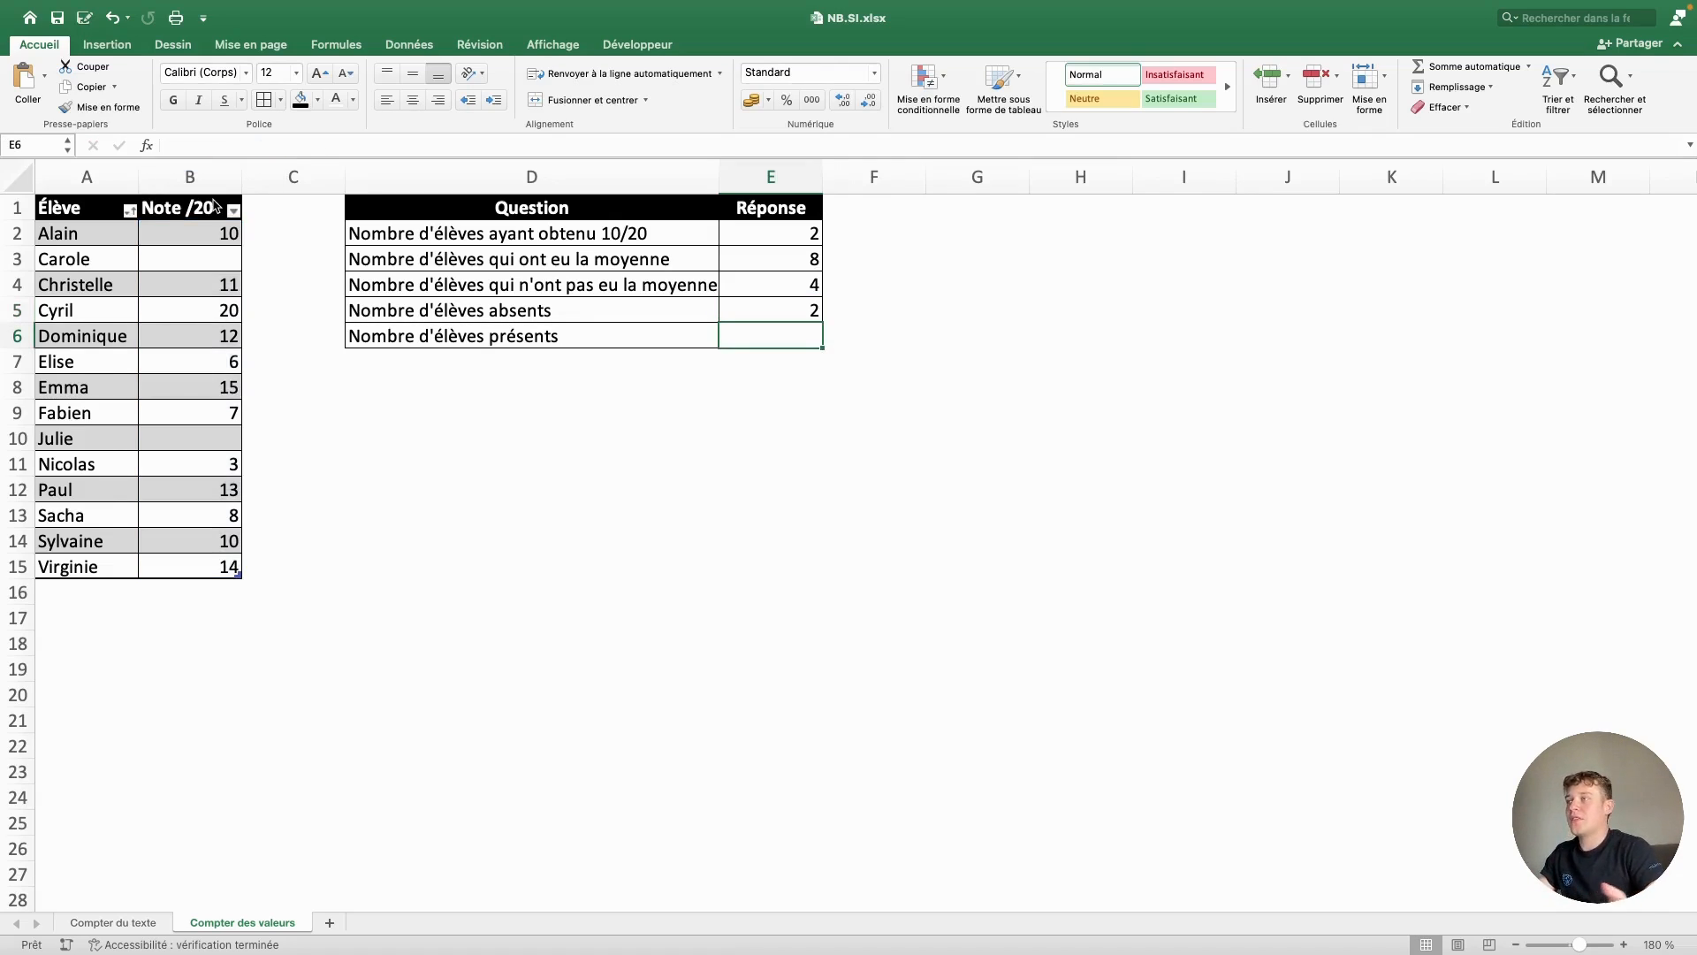
- Select the empty cells in the Note /20 column to verify the E5 answer, and review the E5 formula
left_click(215, 256)
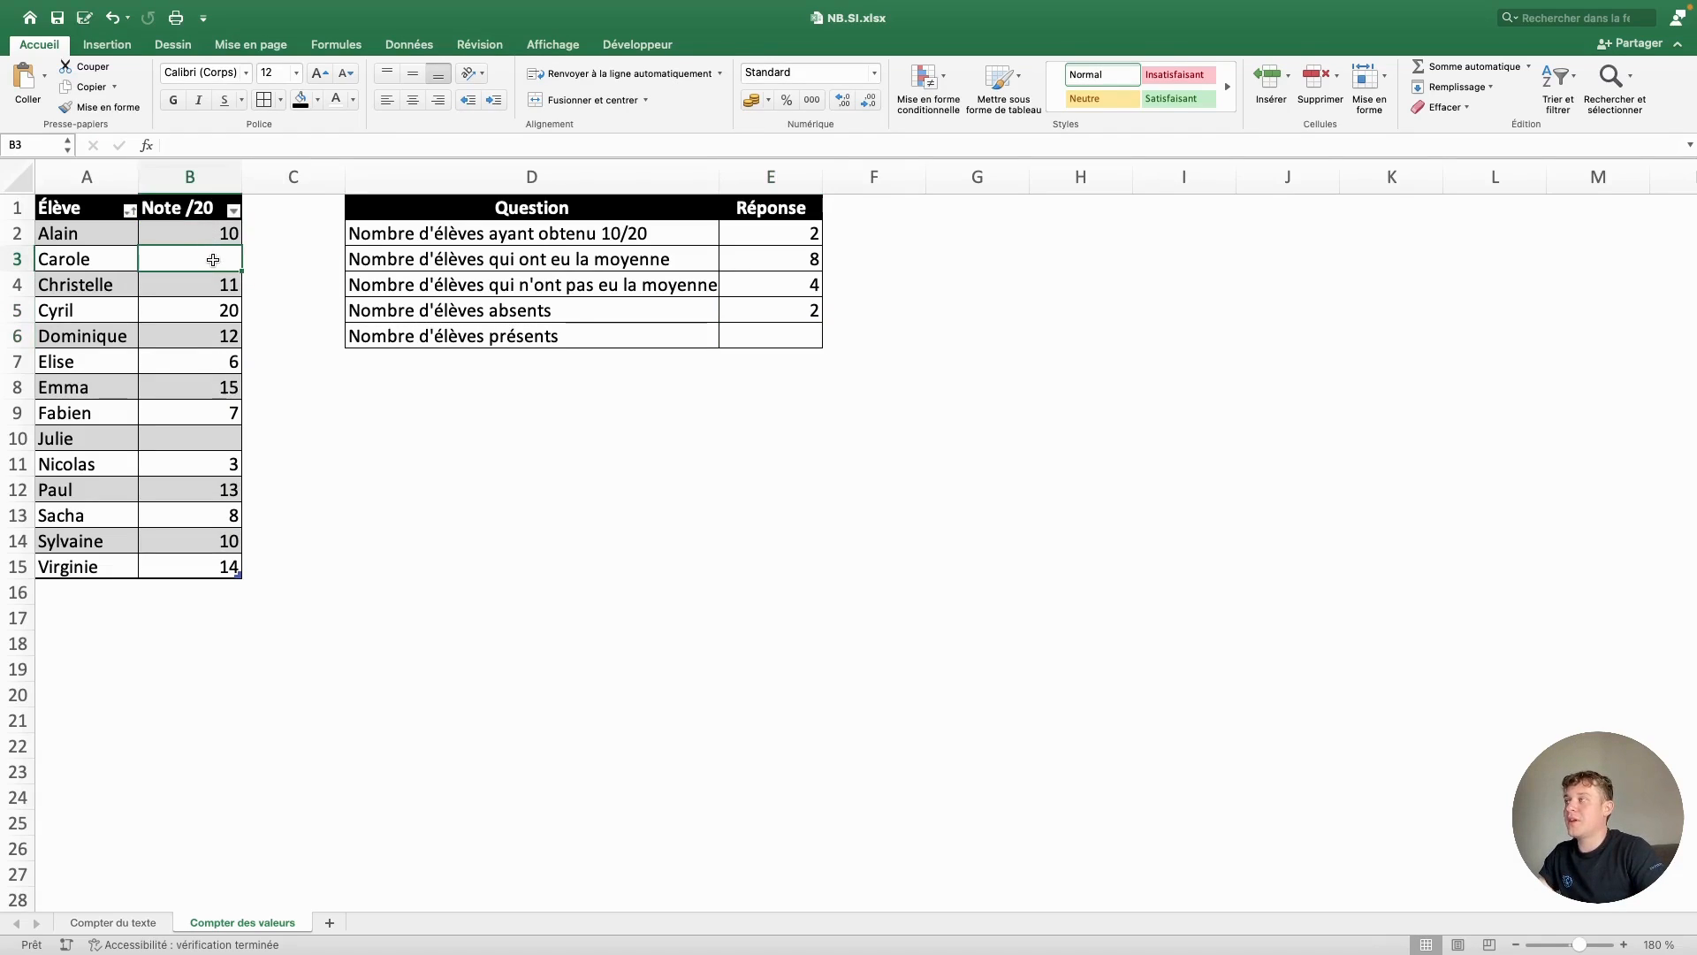
left_click(217, 433, "super")
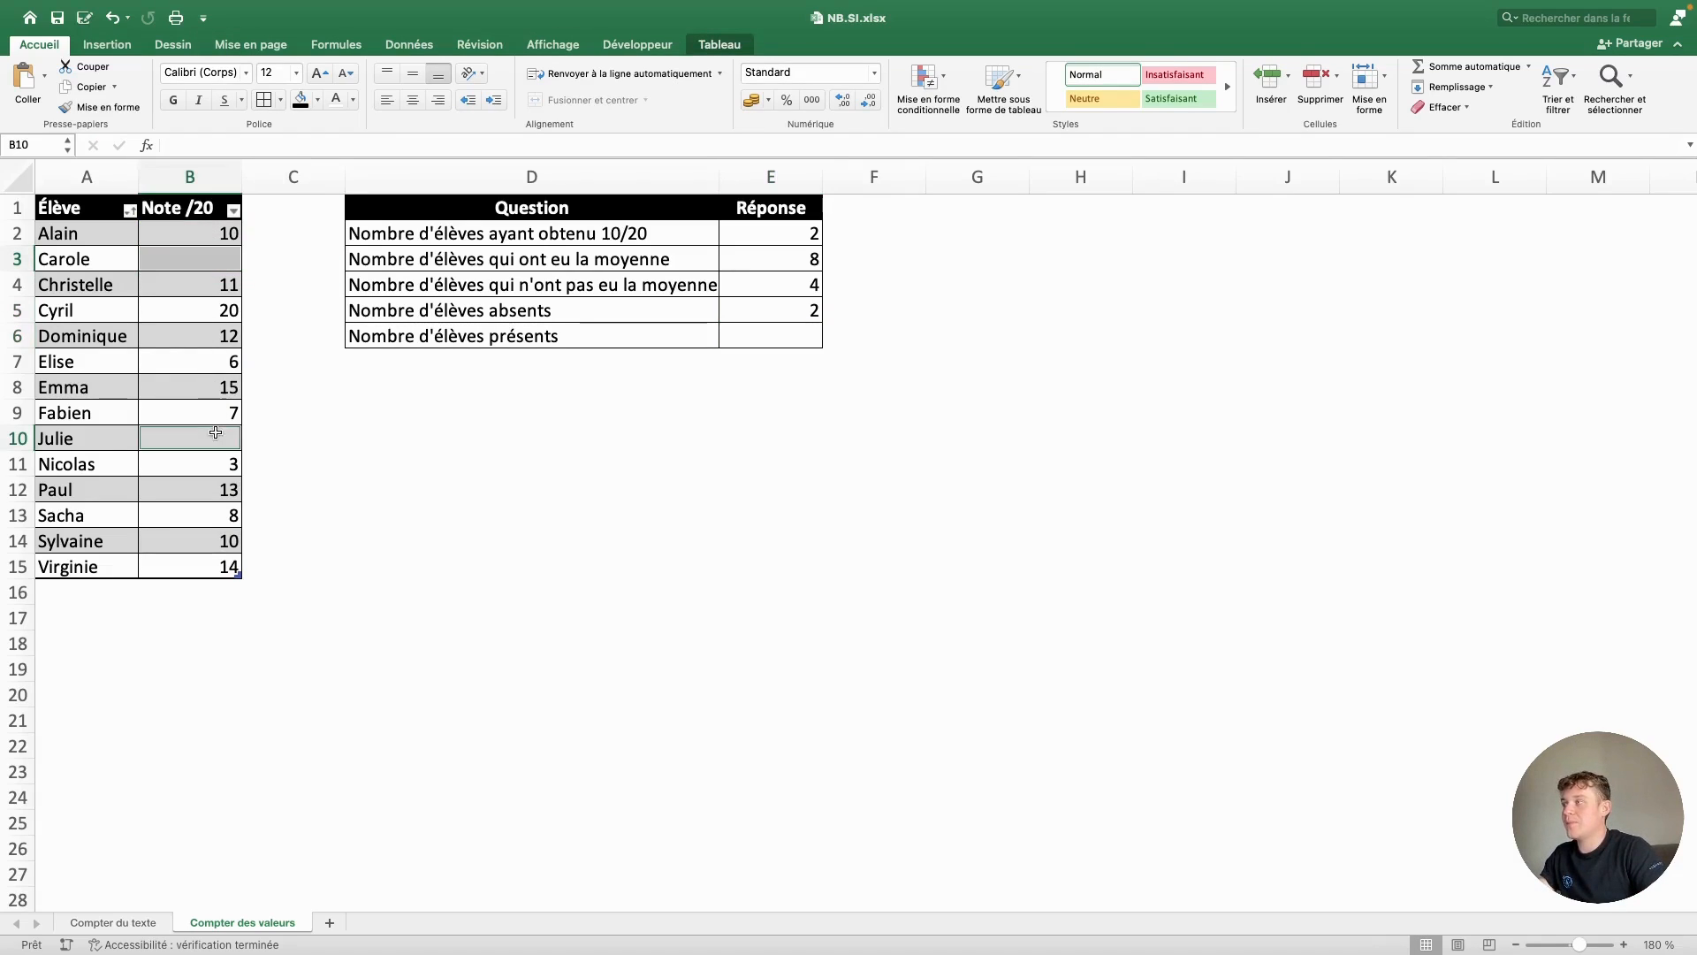
left_click(752, 314)
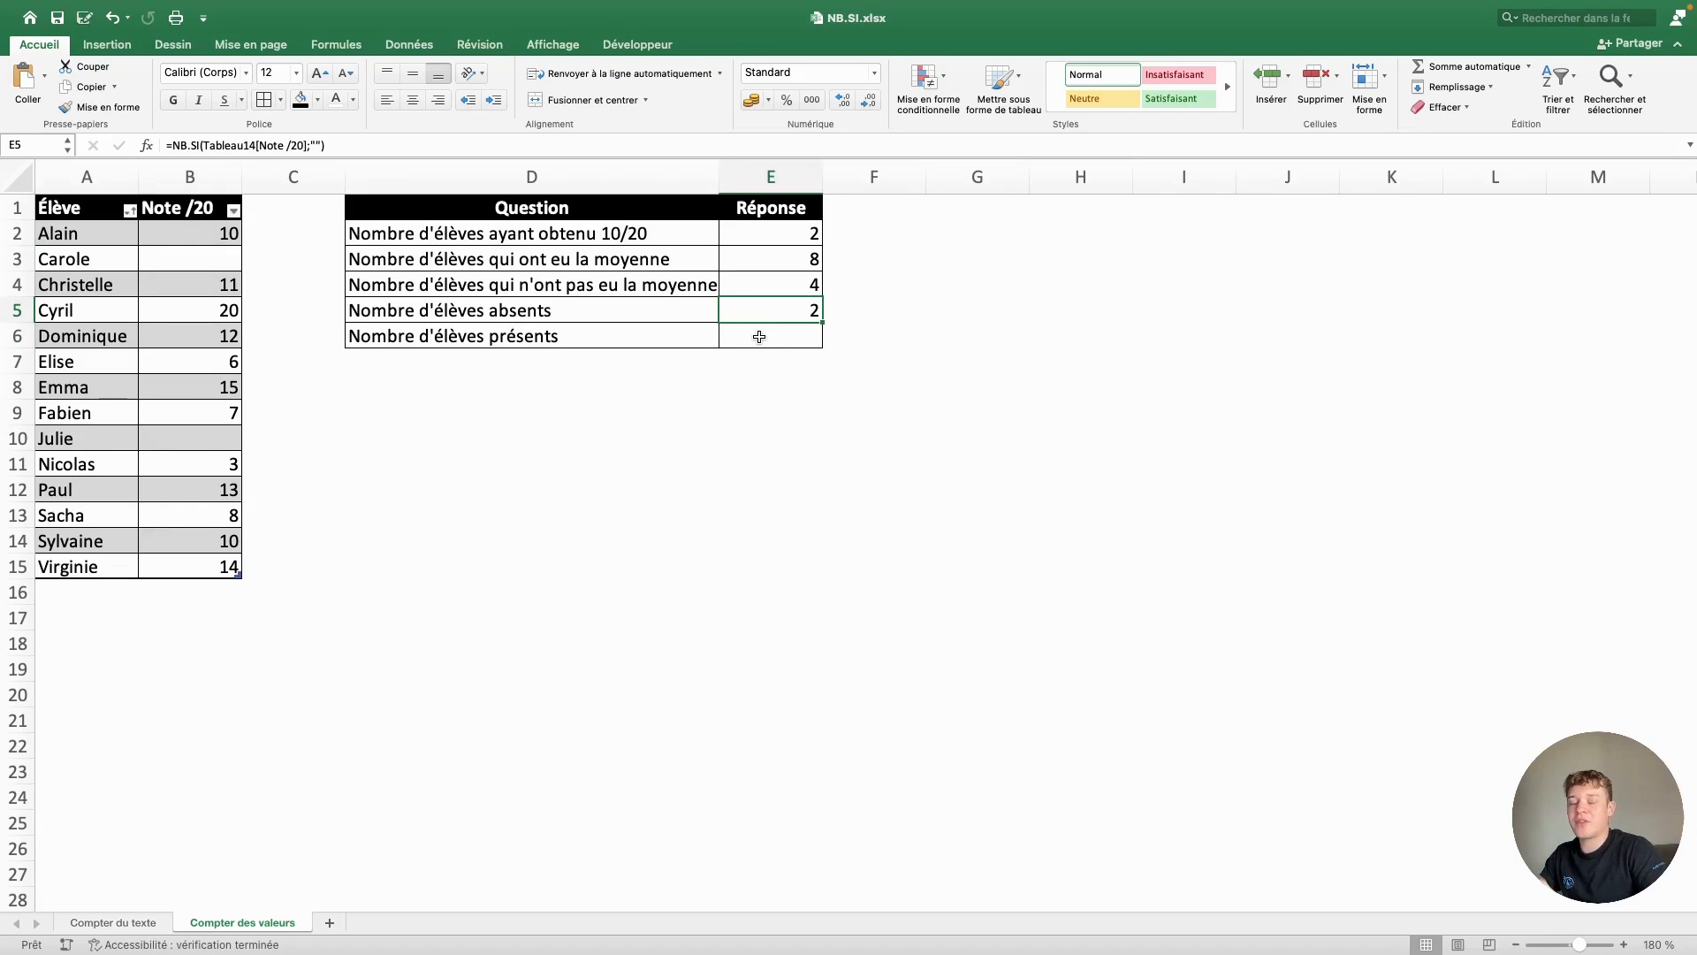
- Count the students present in E6 with the formula =NB.SI(Tableau14[Note /20];"<>")
left_click(745, 337)
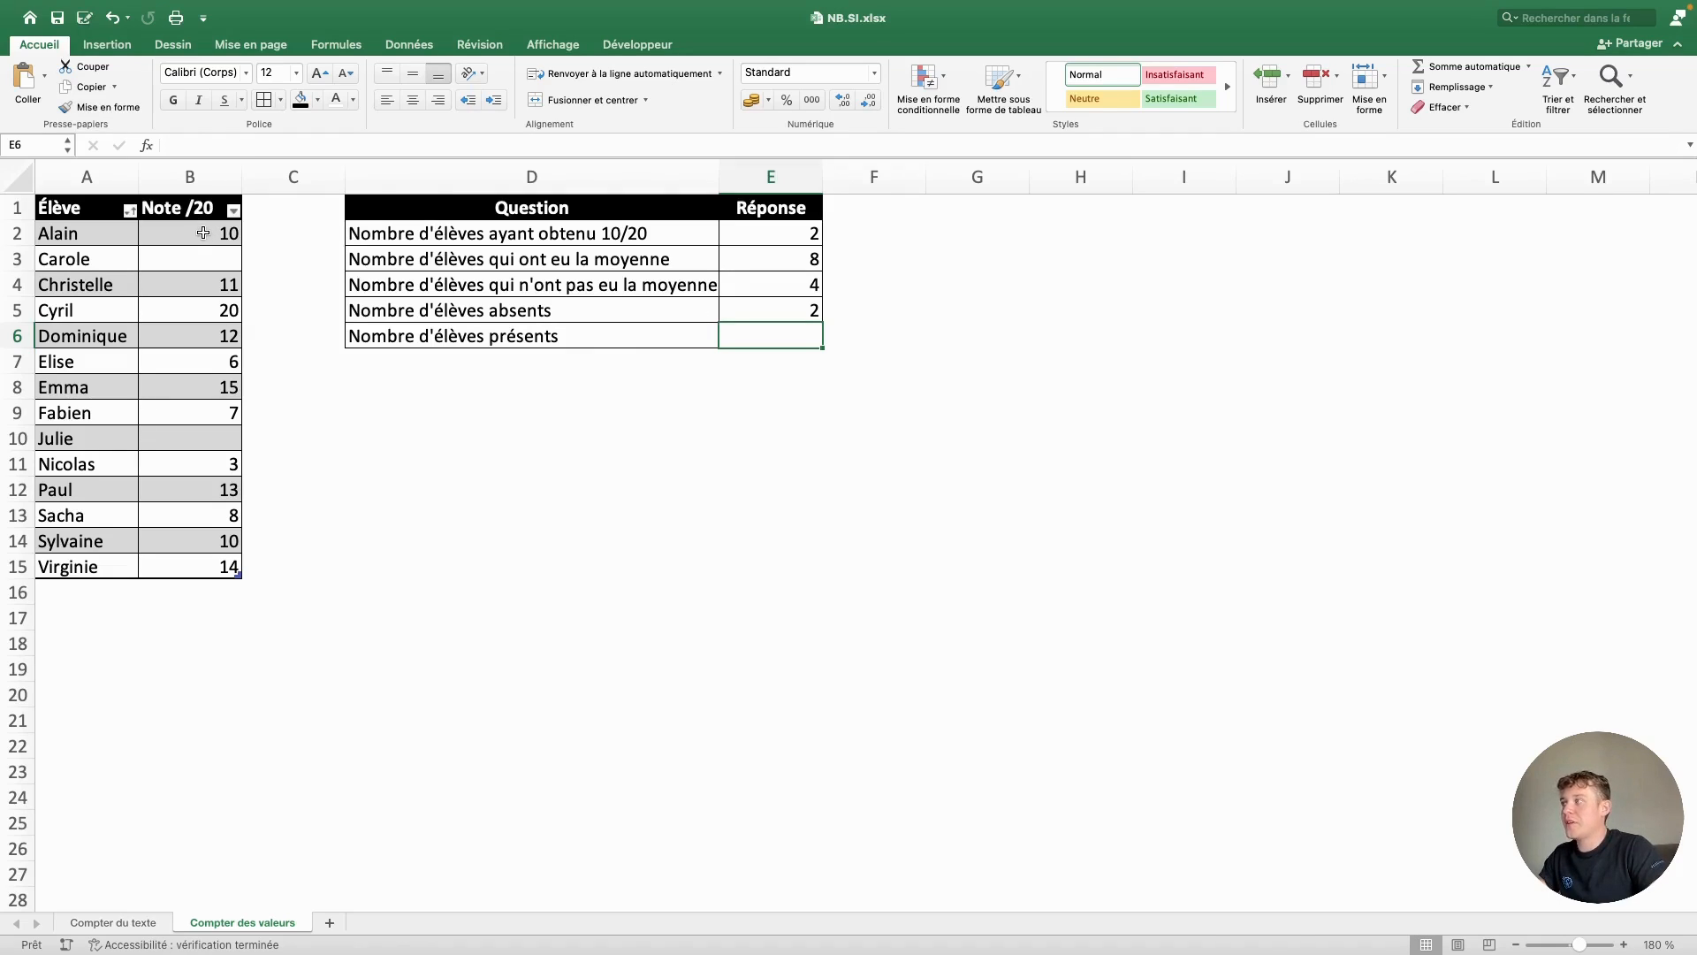
left_click_drag(203, 233, 226, 567)
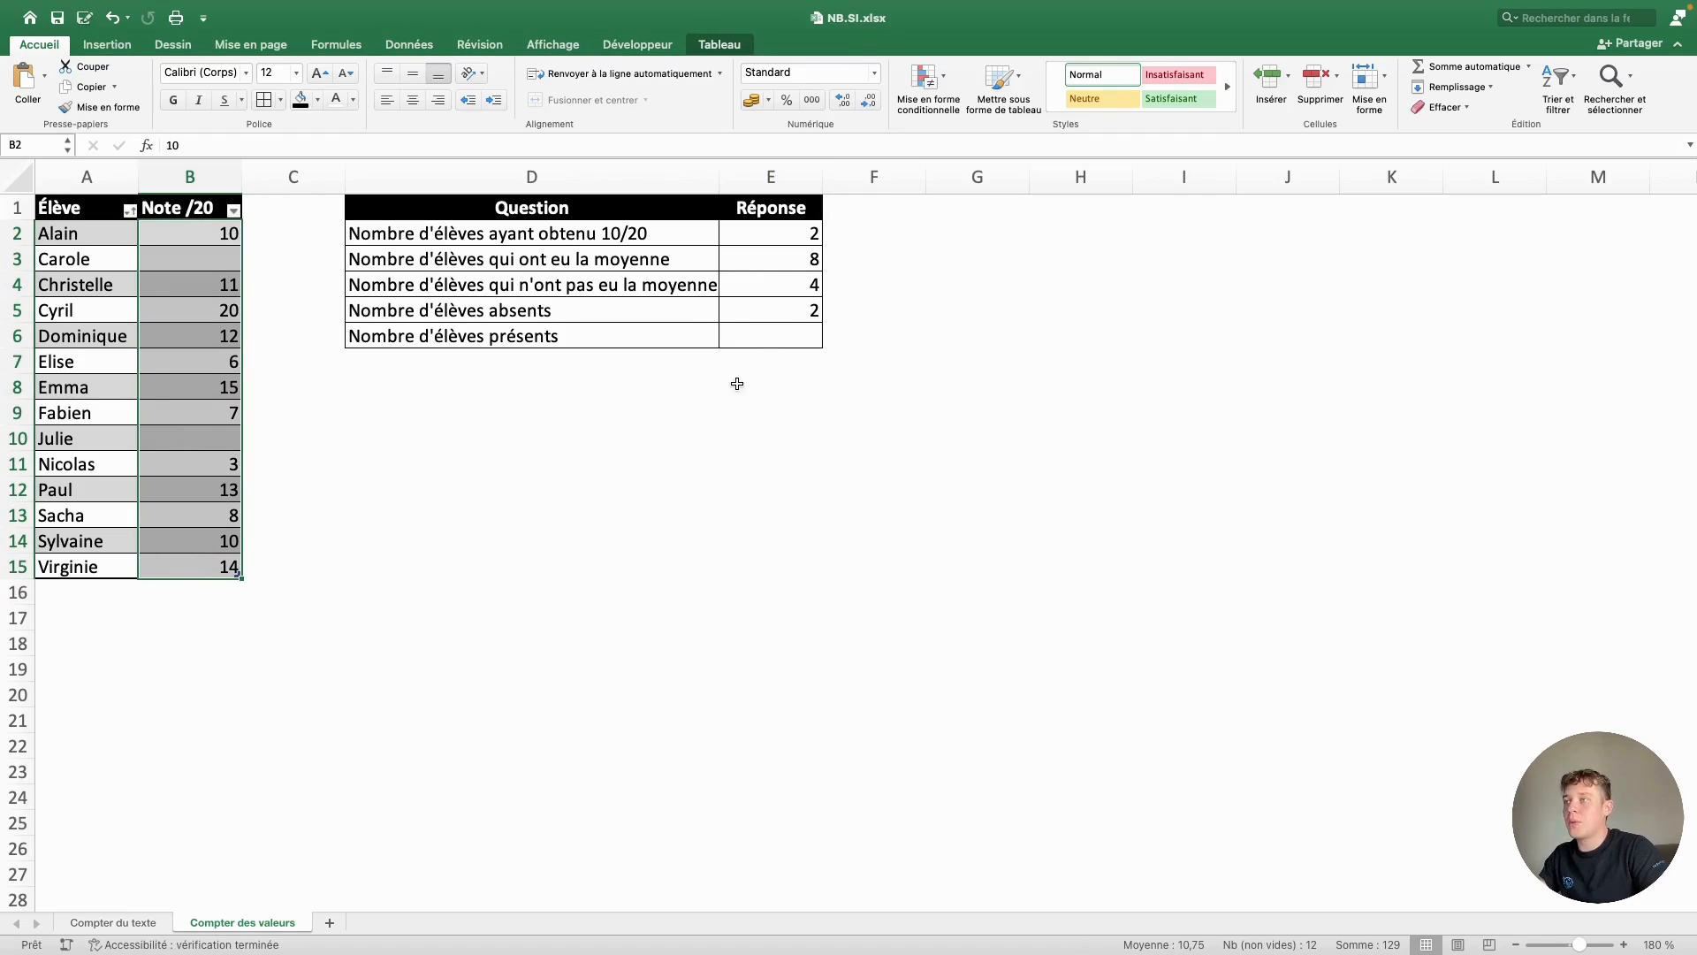
left_click(751, 336)
type("=")
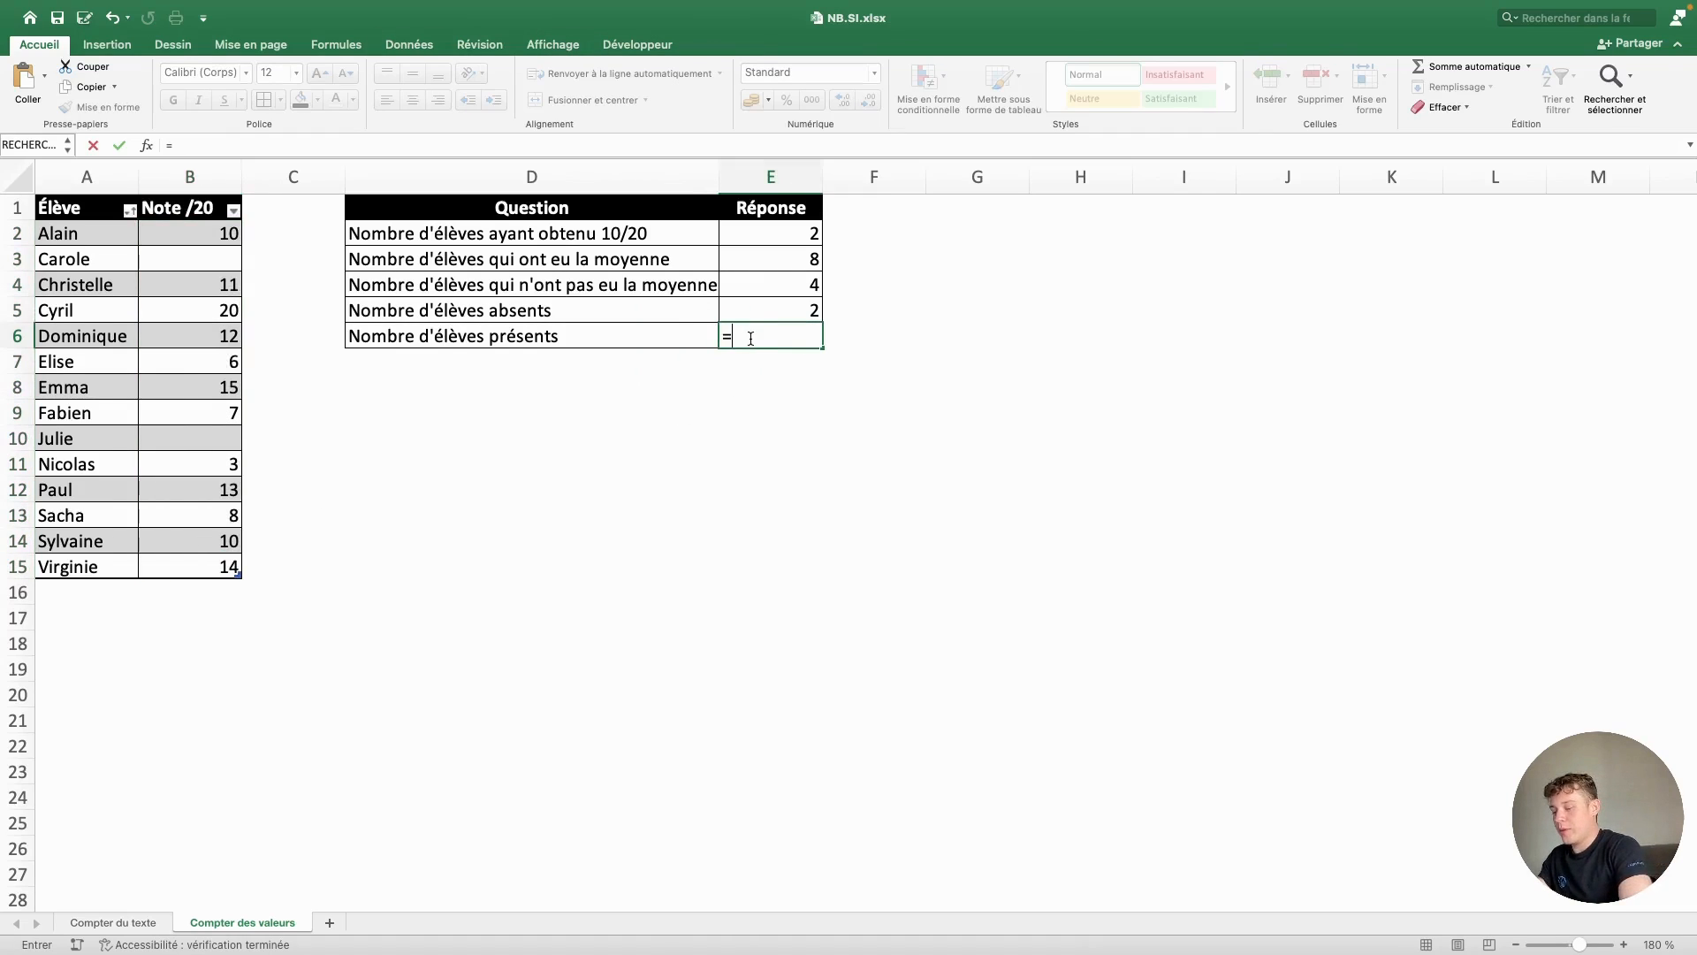
type("nb.si(")
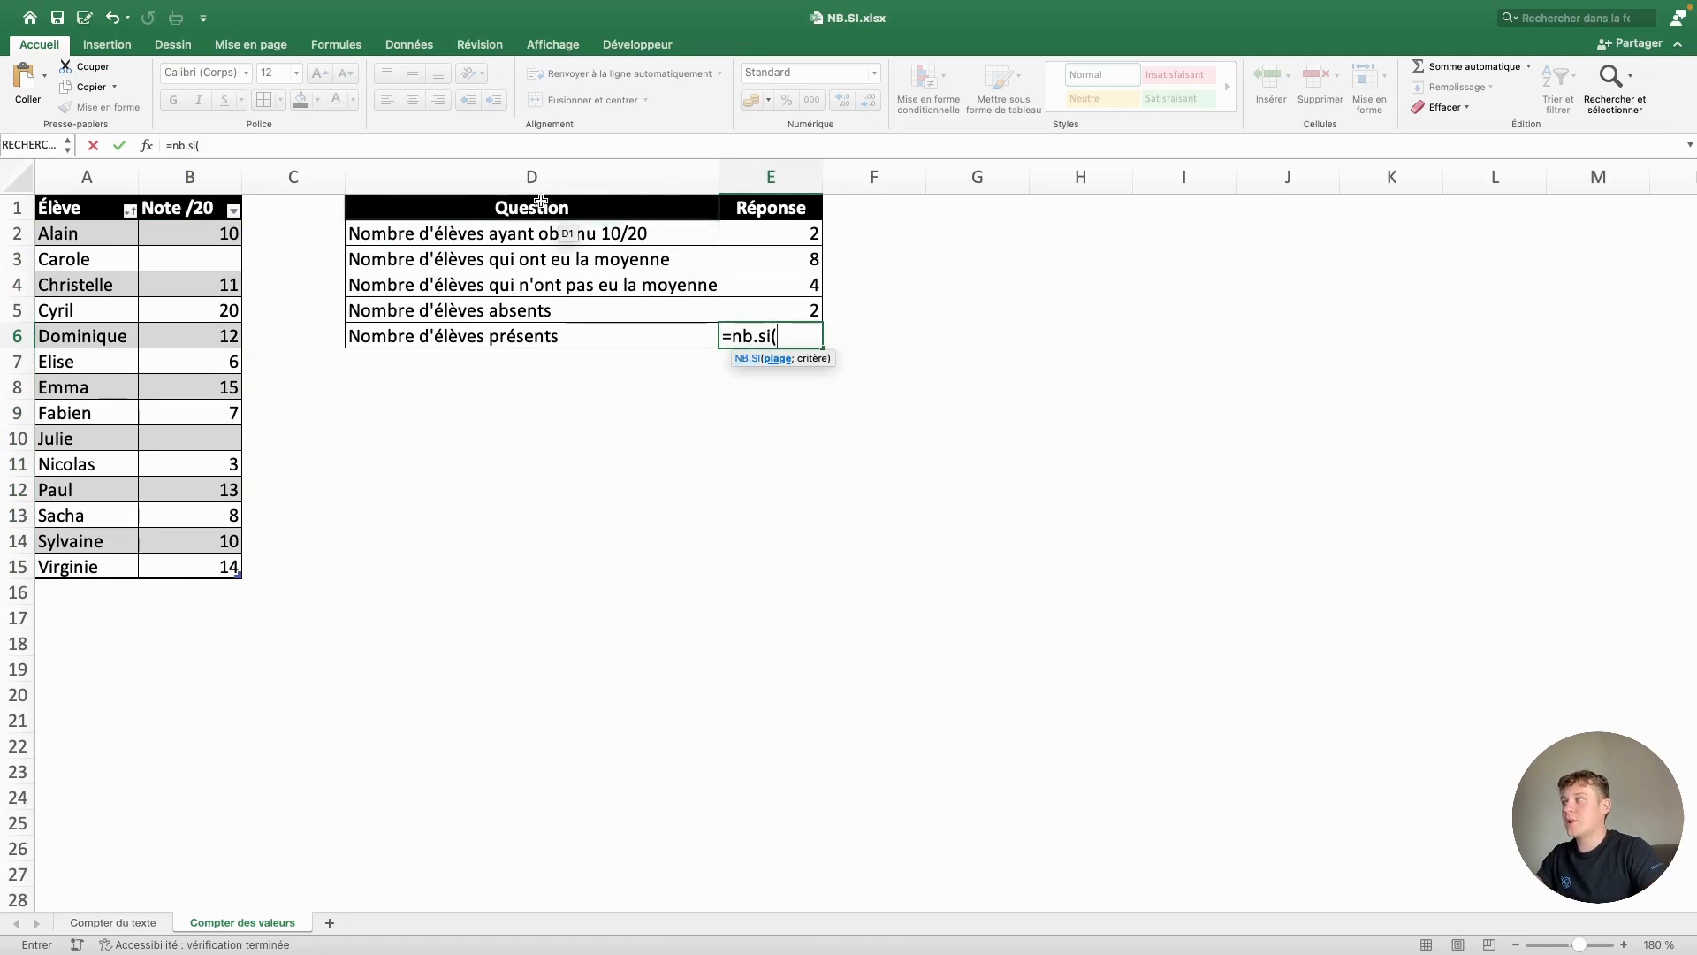
left_click(163, 196)
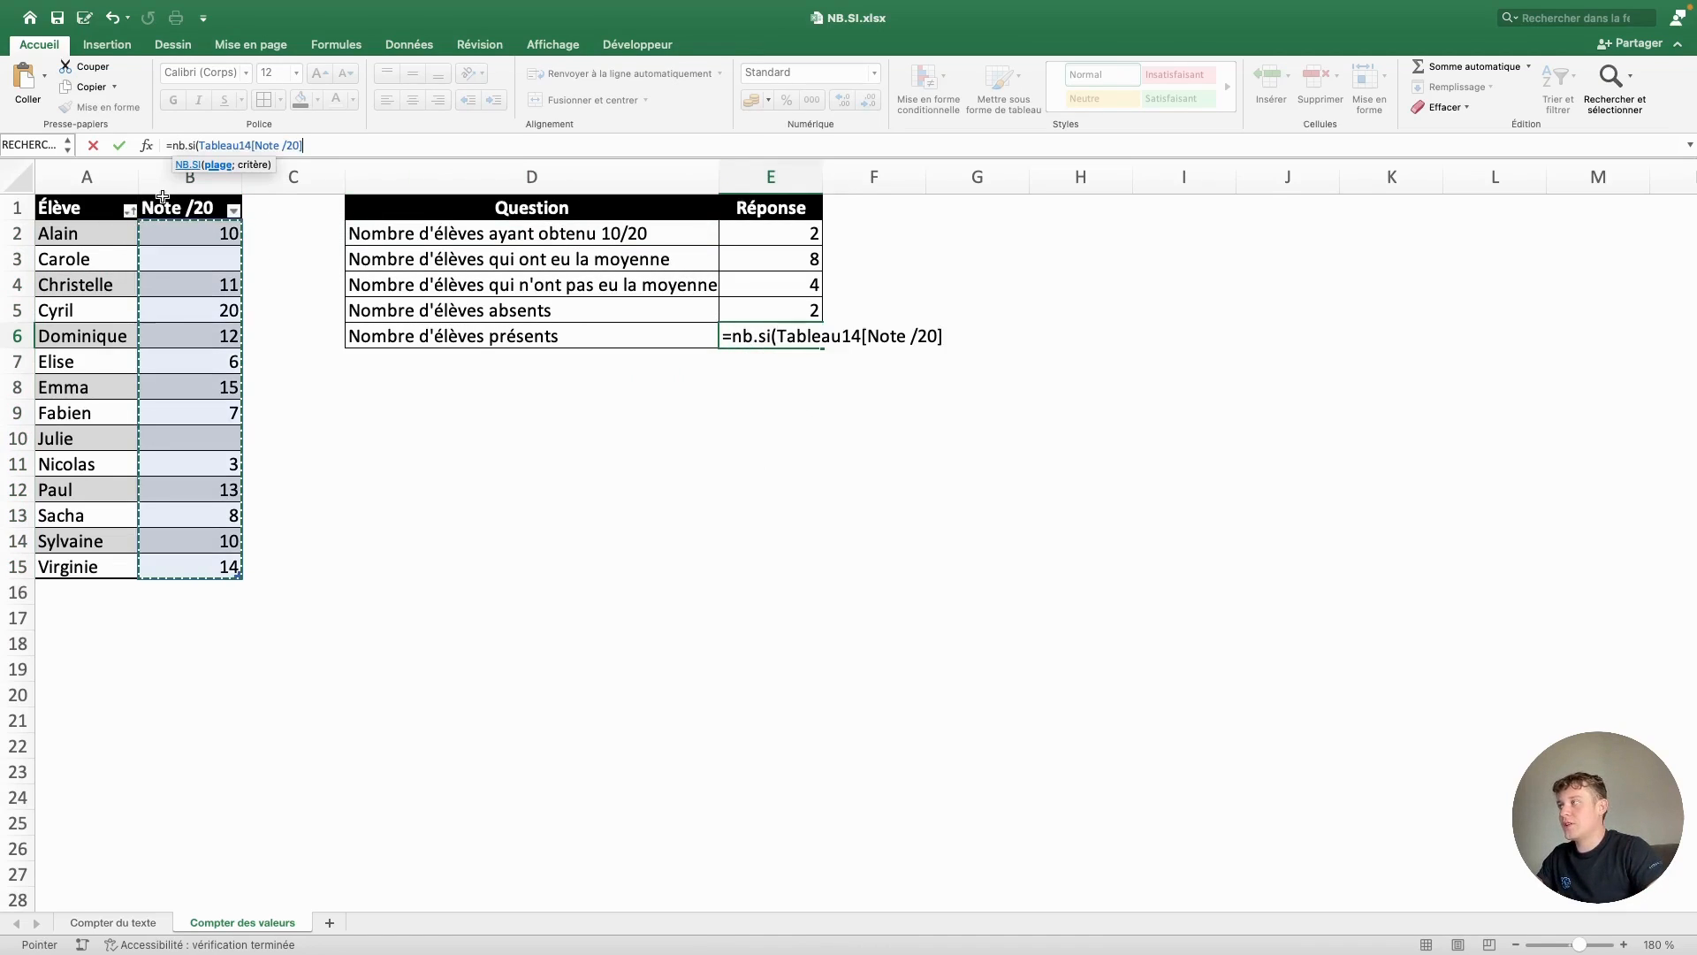
type(";\"<>")
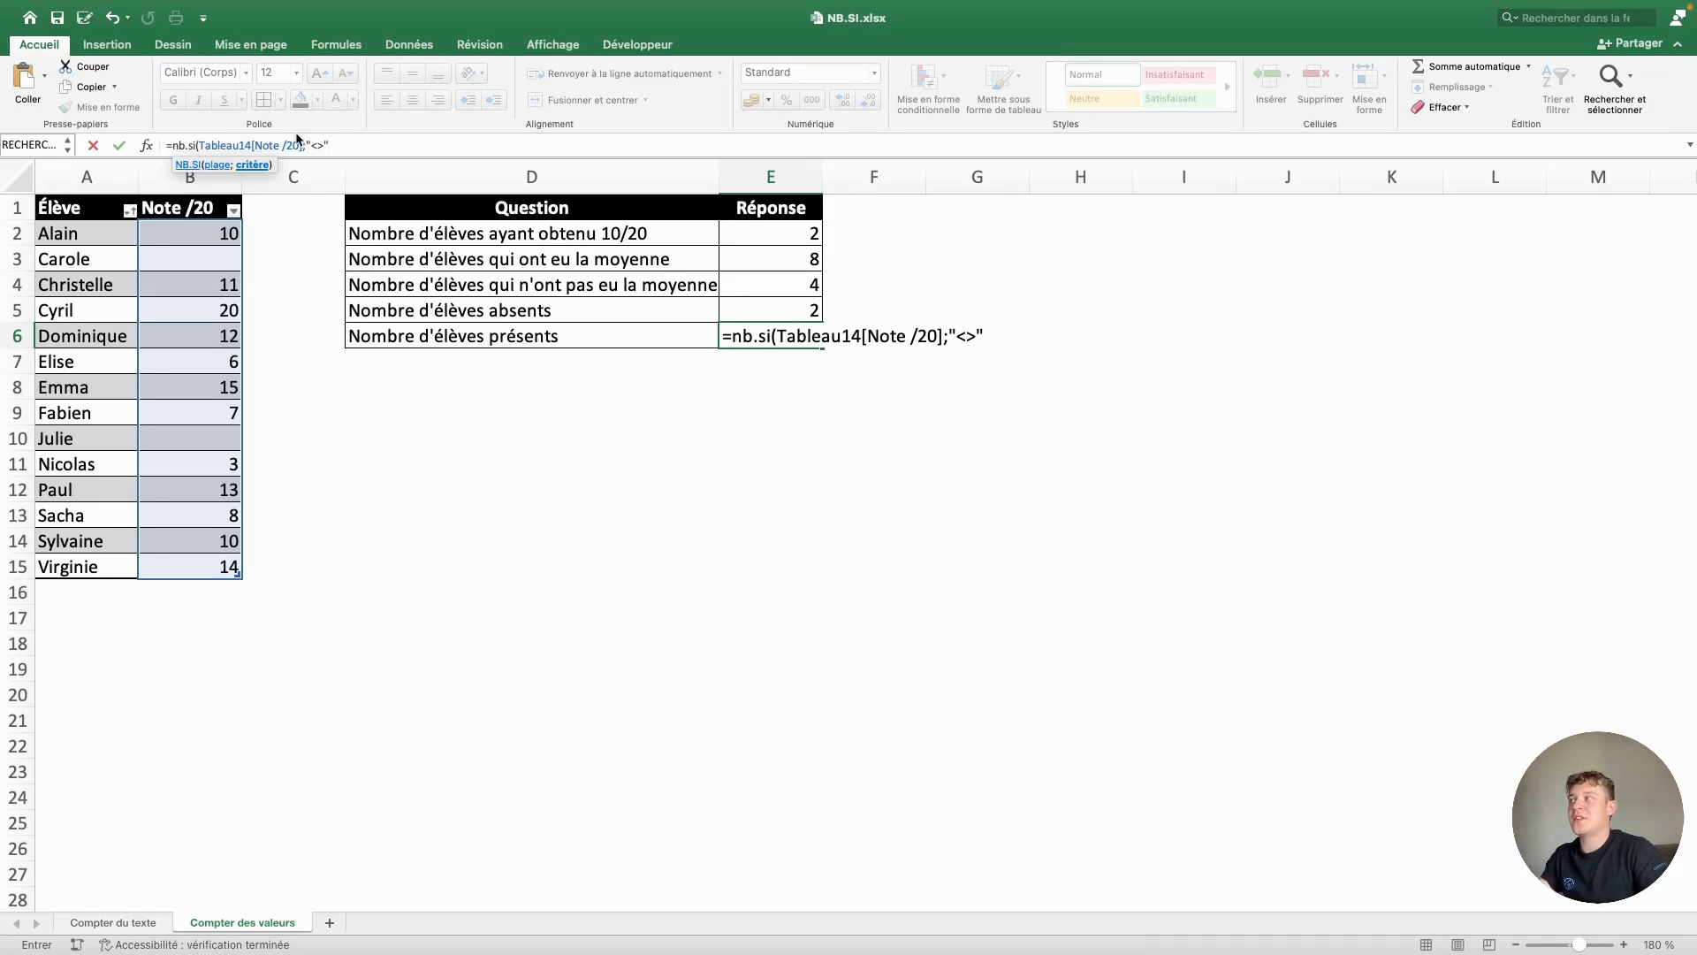
left_click(323, 146)
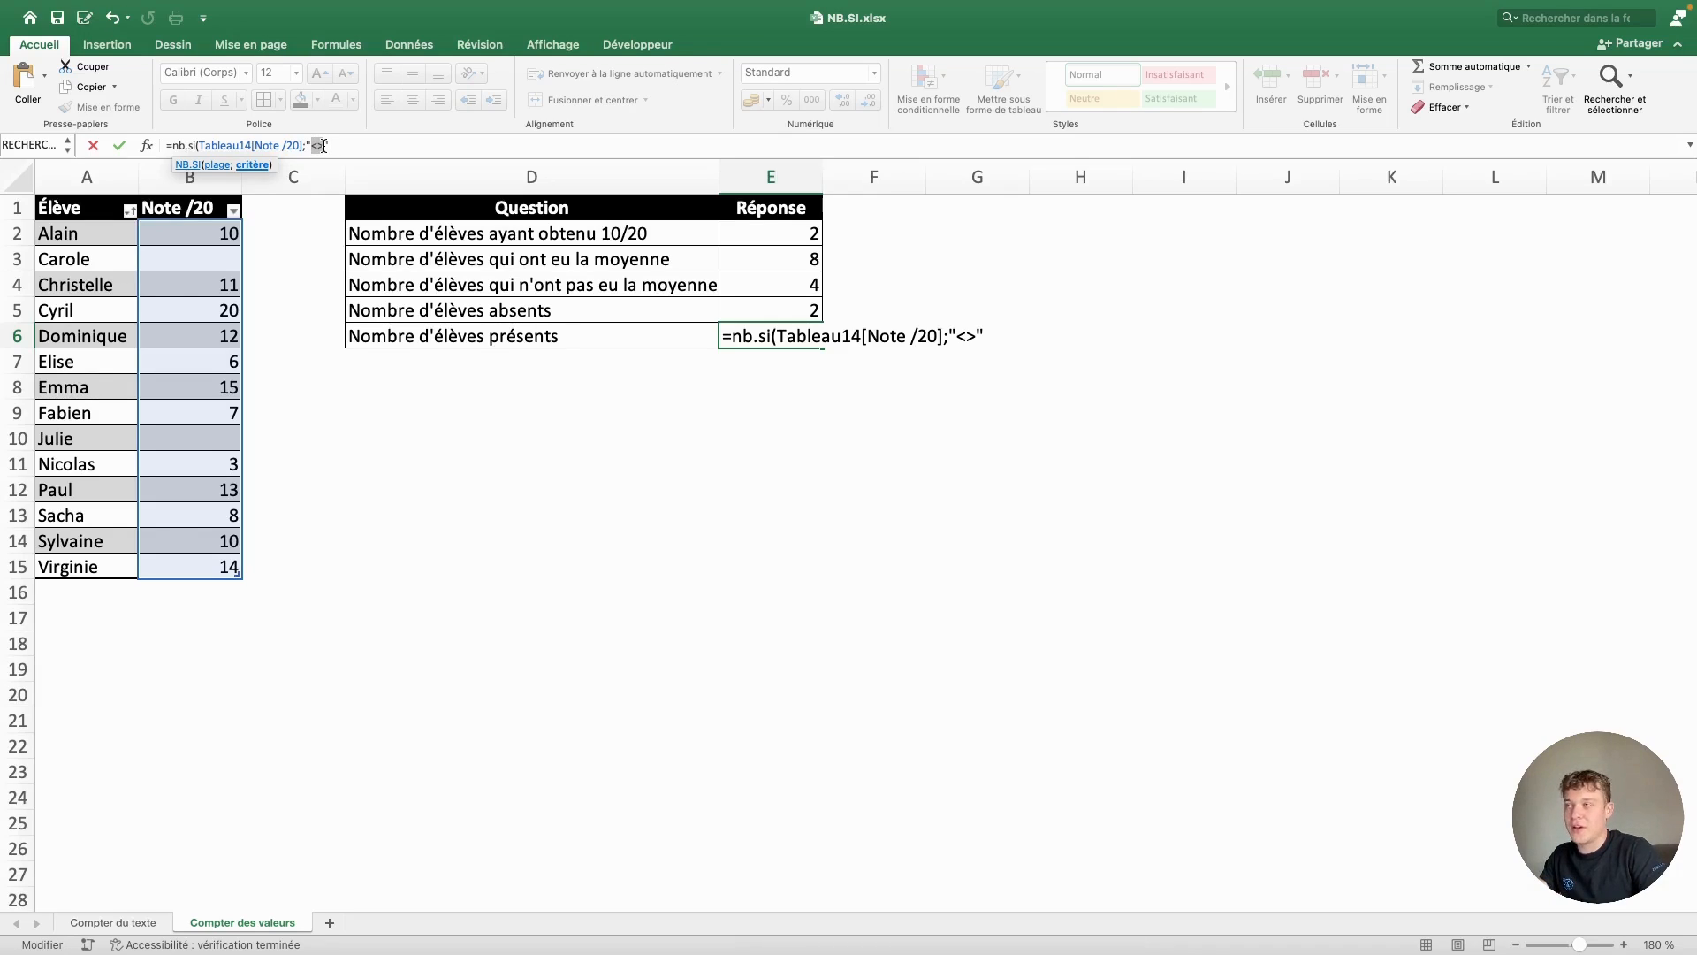
left_click(344, 145)
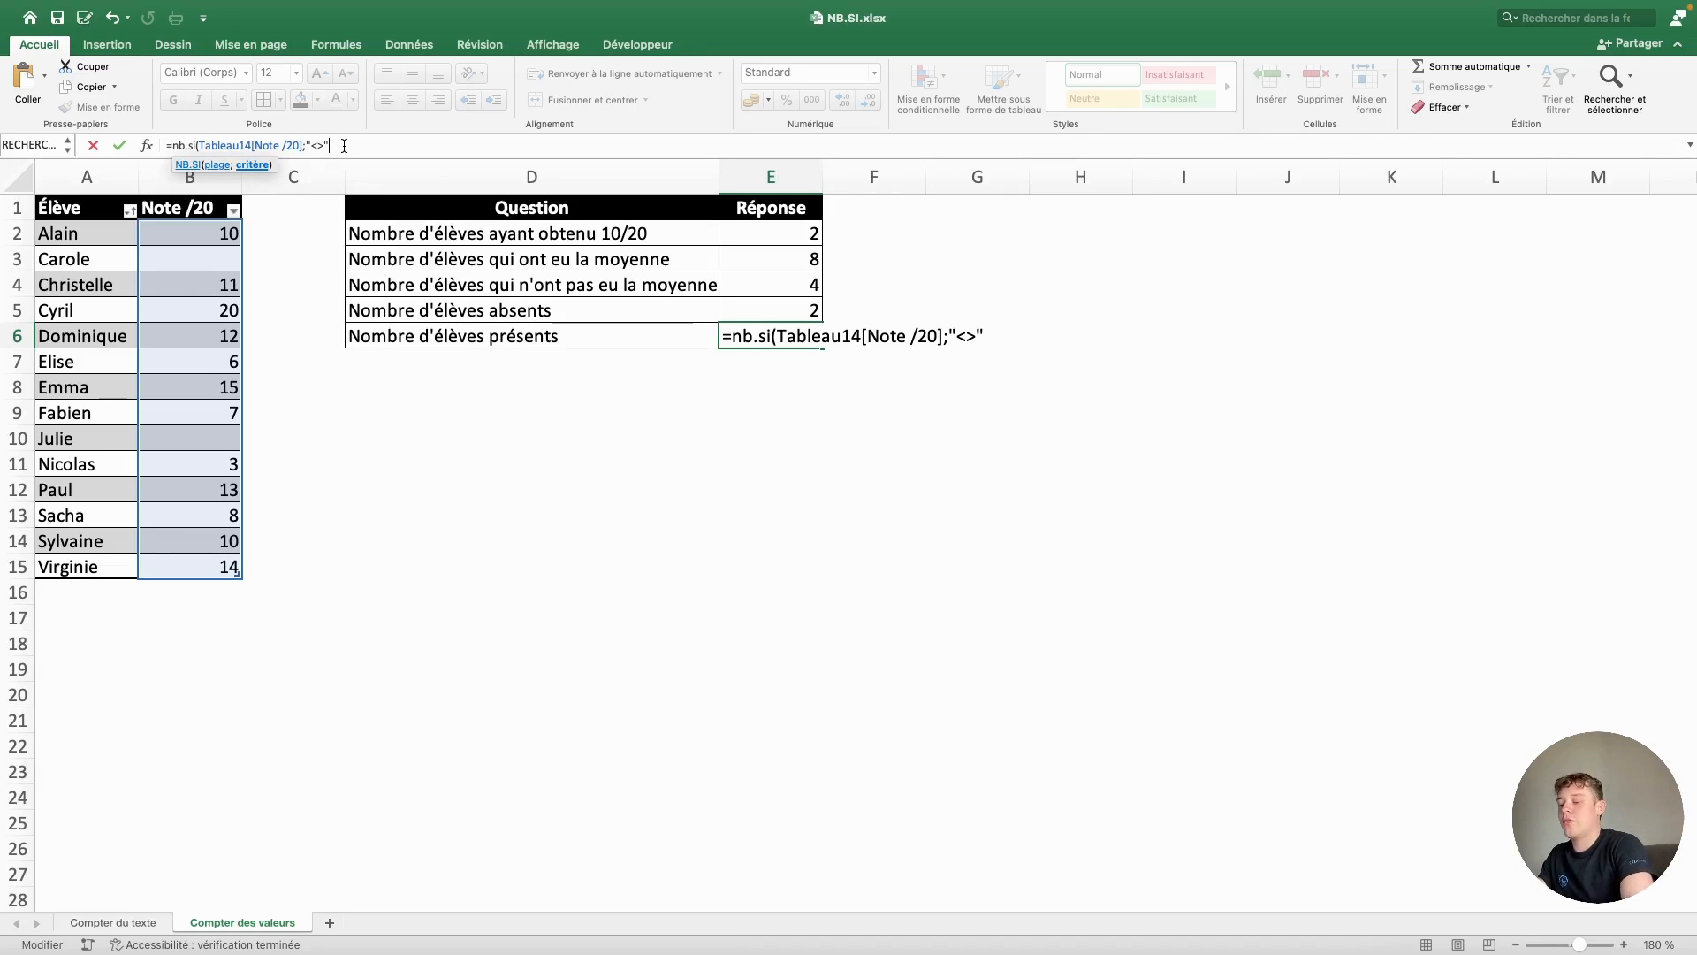
type(")")
key("Return")
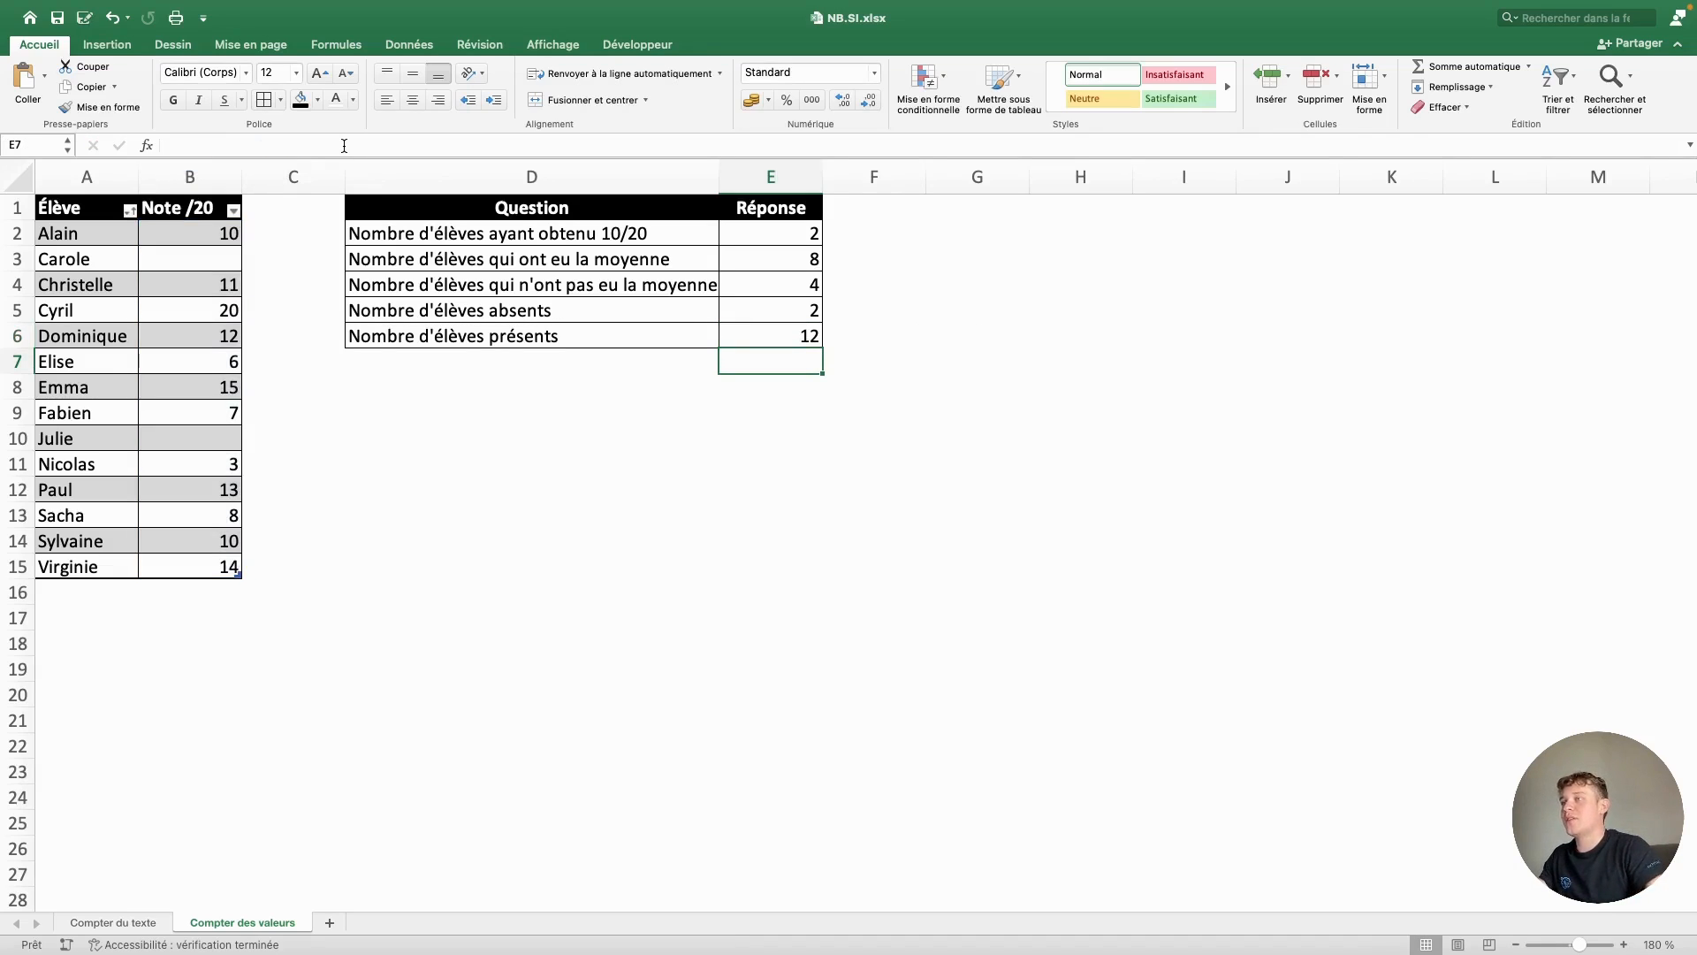
- Select all filled cells in the Note /20 column to verify the E6 answer, and clear the selection
left_click_drag(210, 563, 206, 464)
left_click_drag(198, 381, 205, 237)
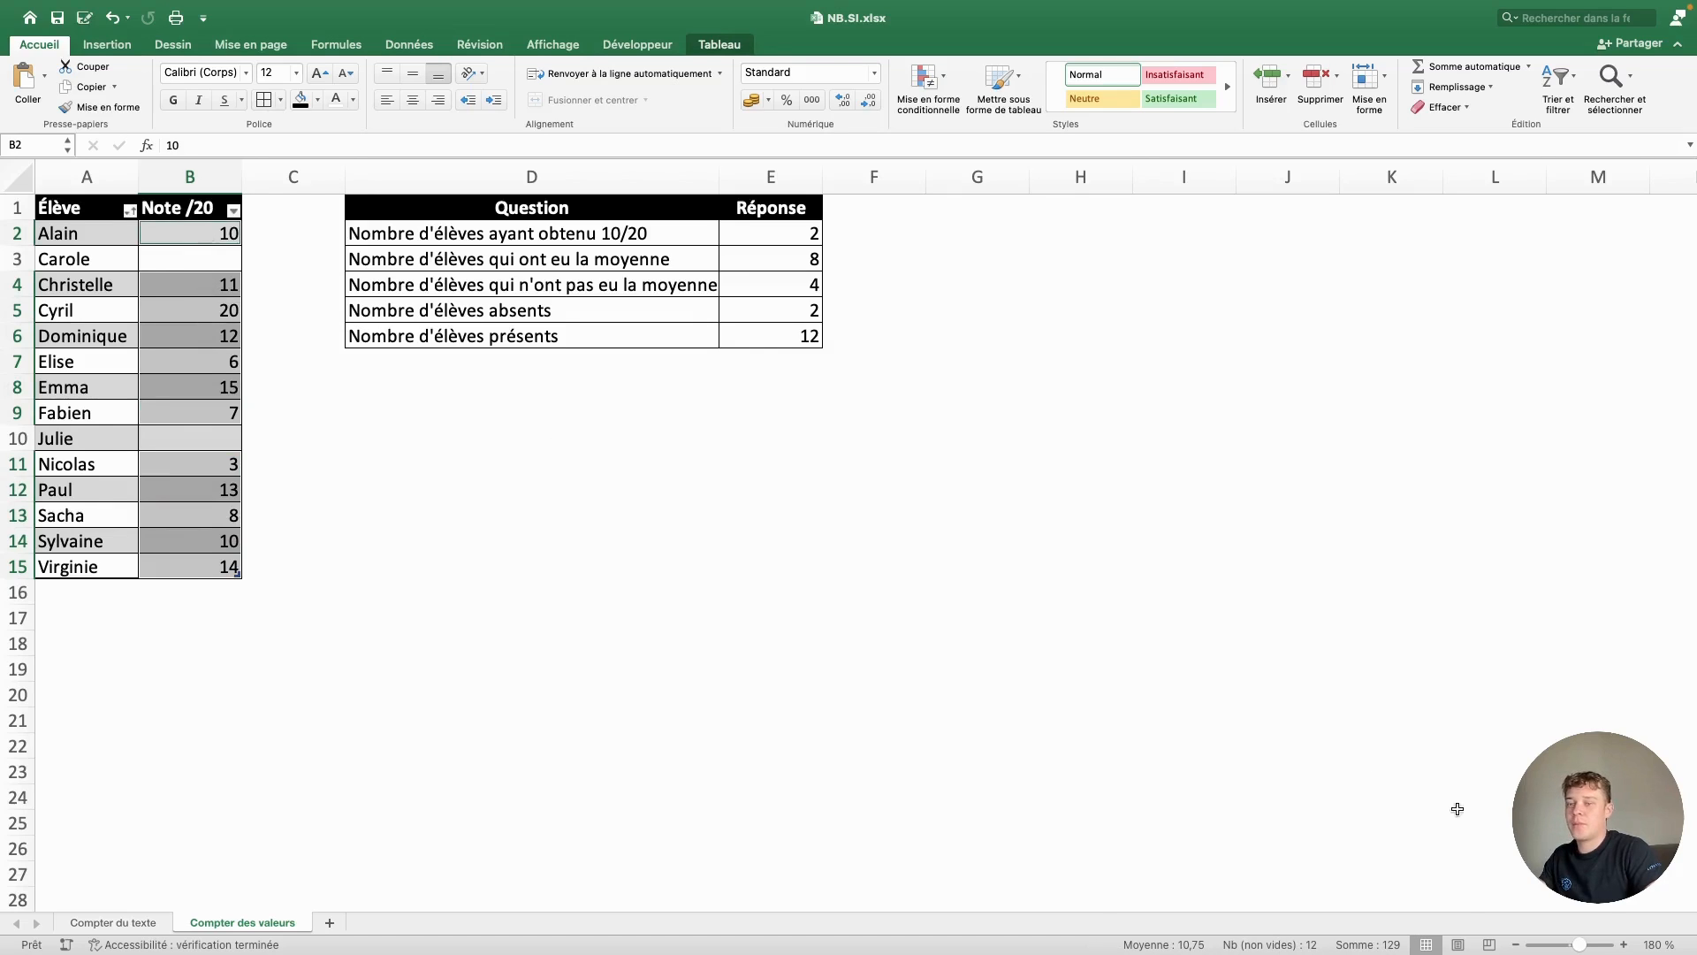
left_click(309, 516)
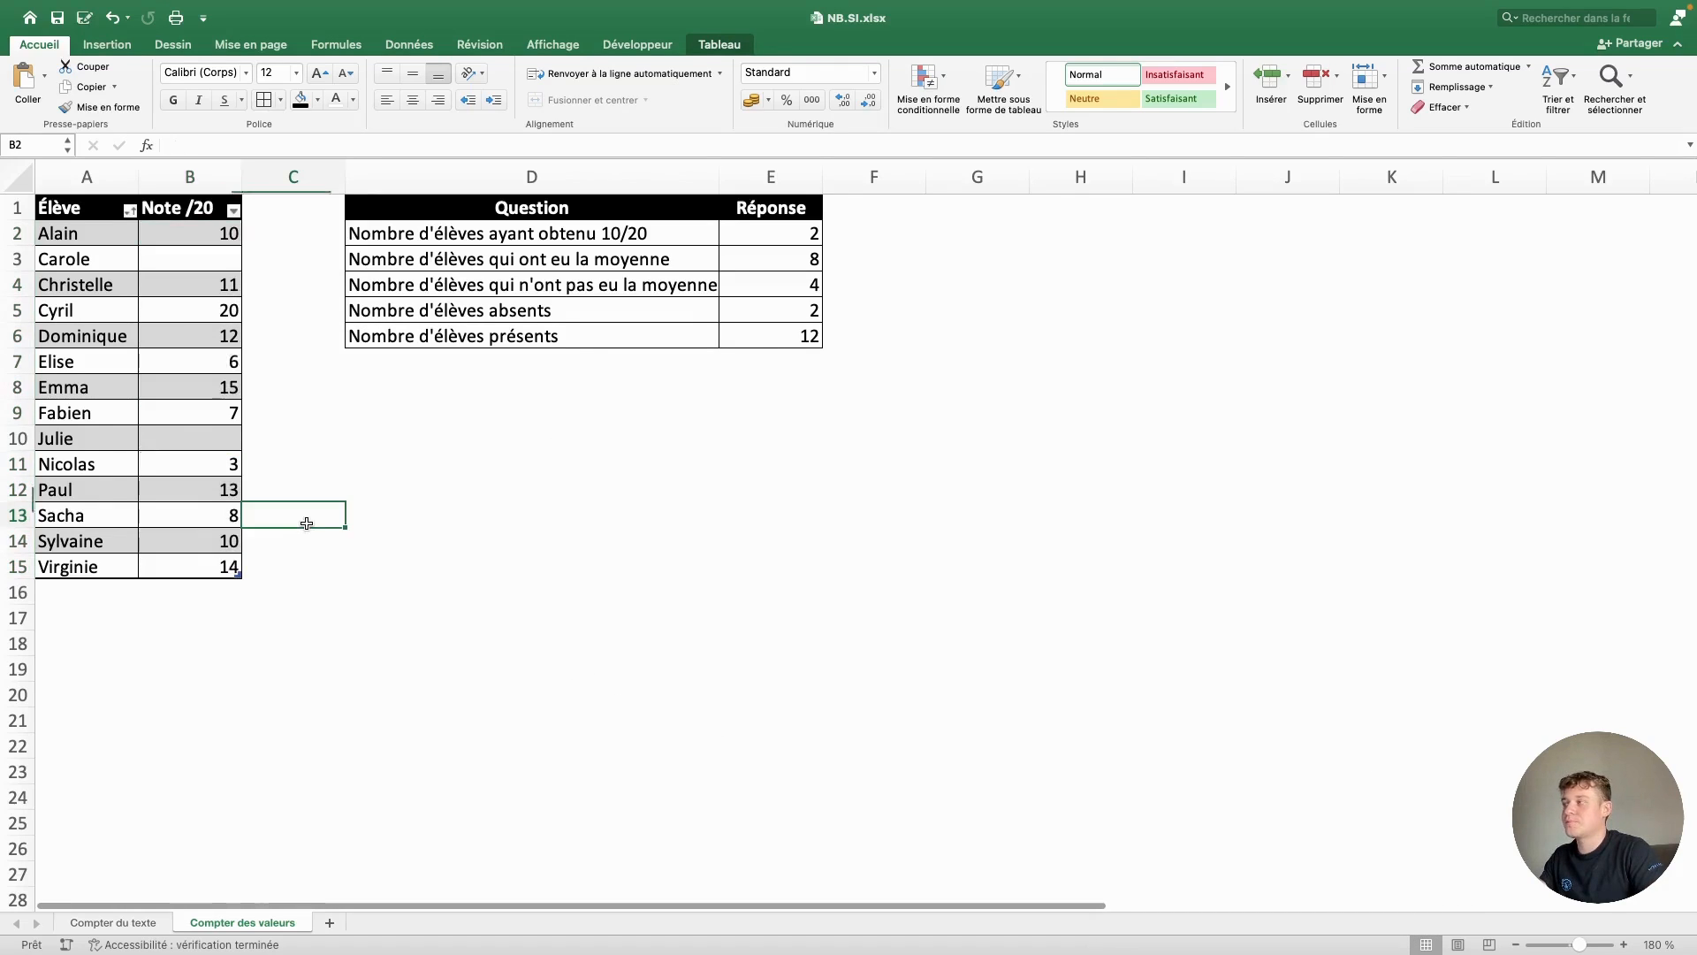
left_click(445, 461)
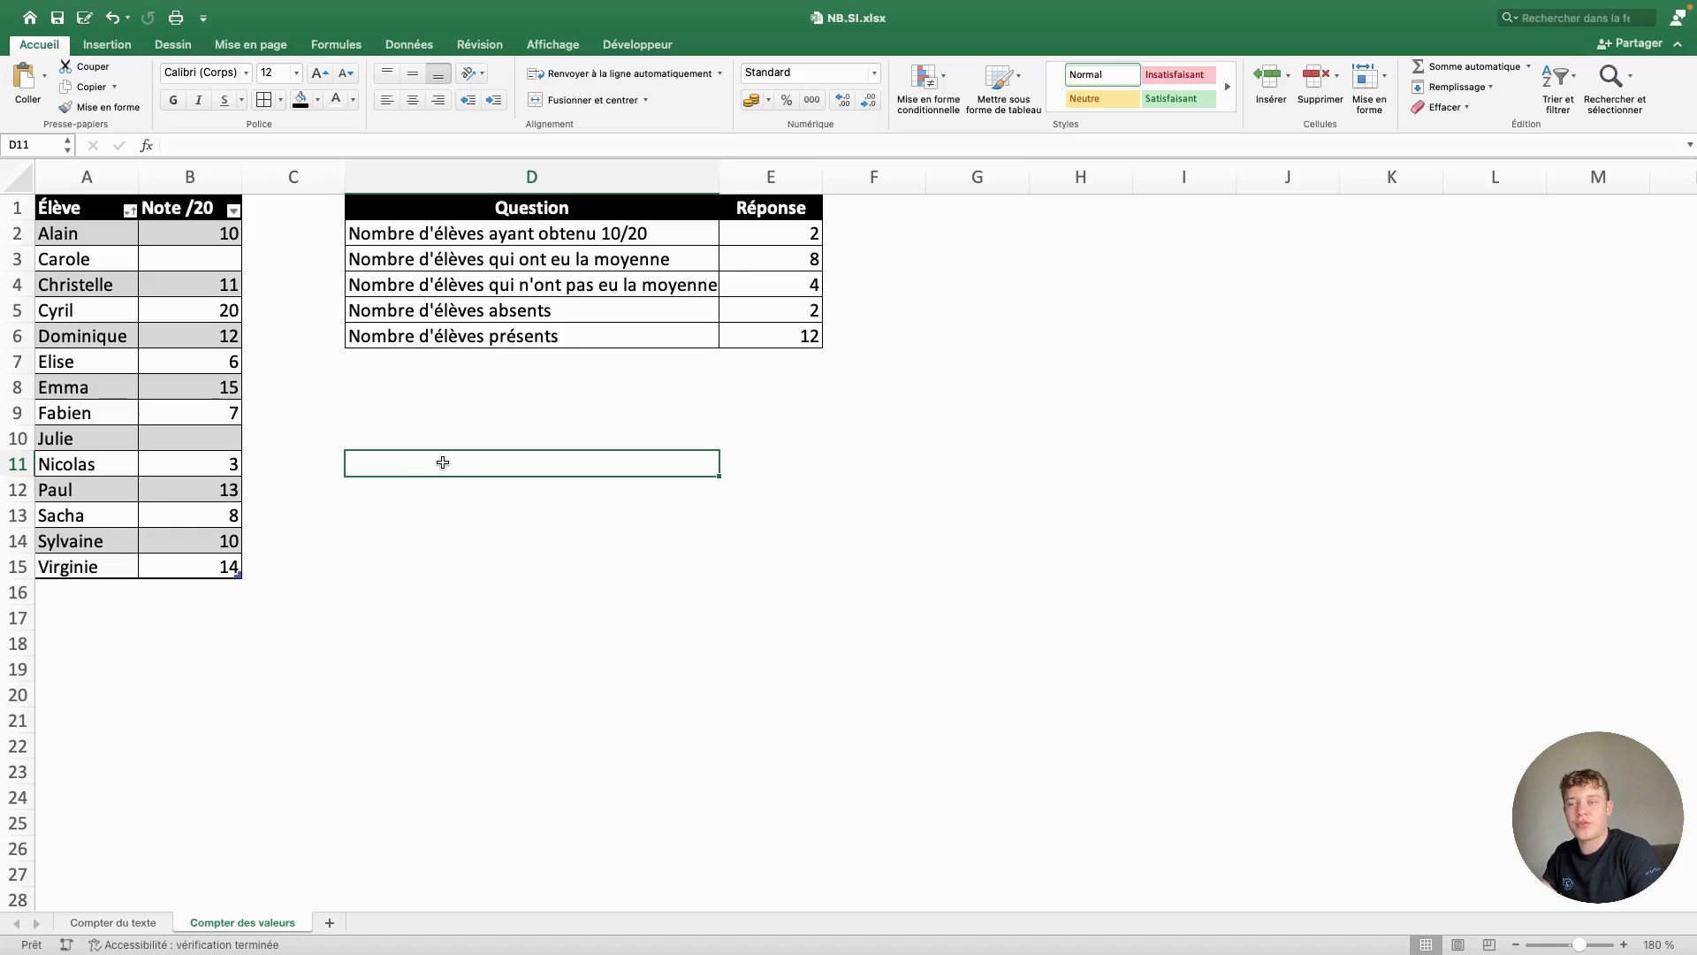